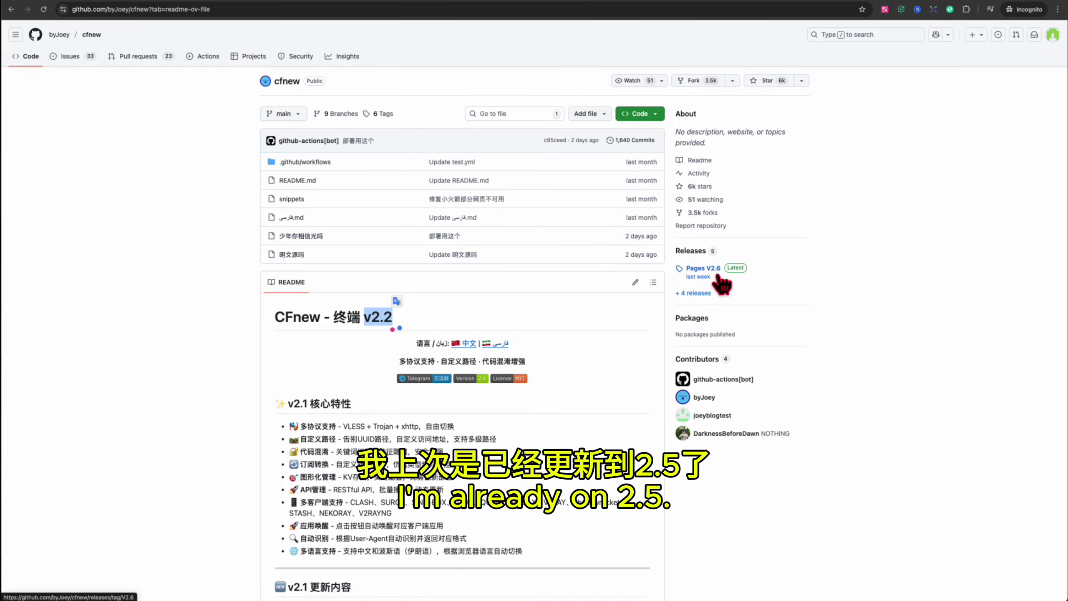
- Open the 少年你相信光吗 code file in the cfnew repository
click(500, 286)
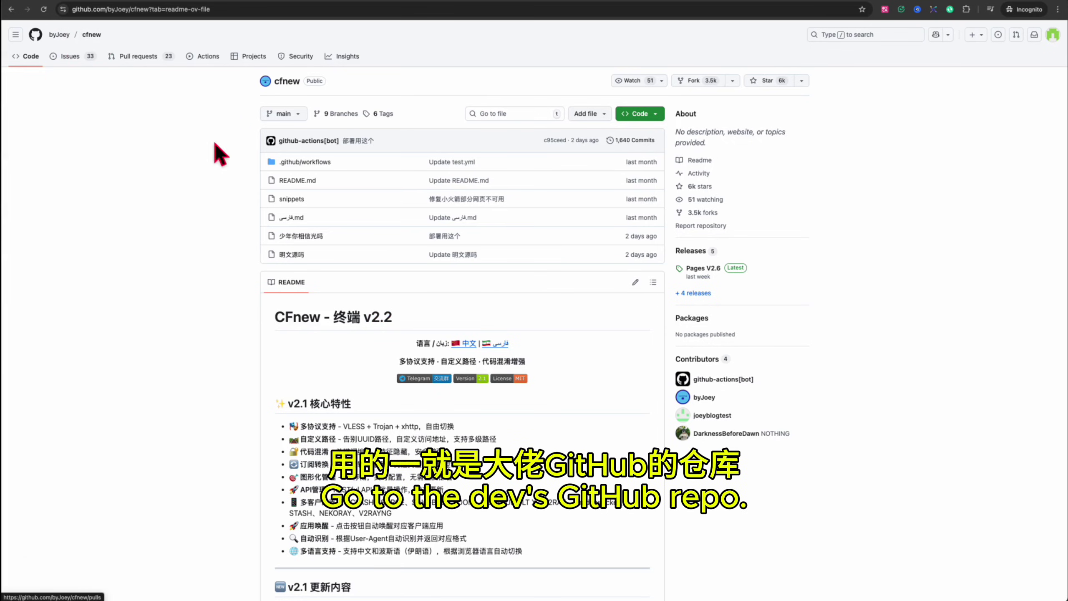
click(300, 237)
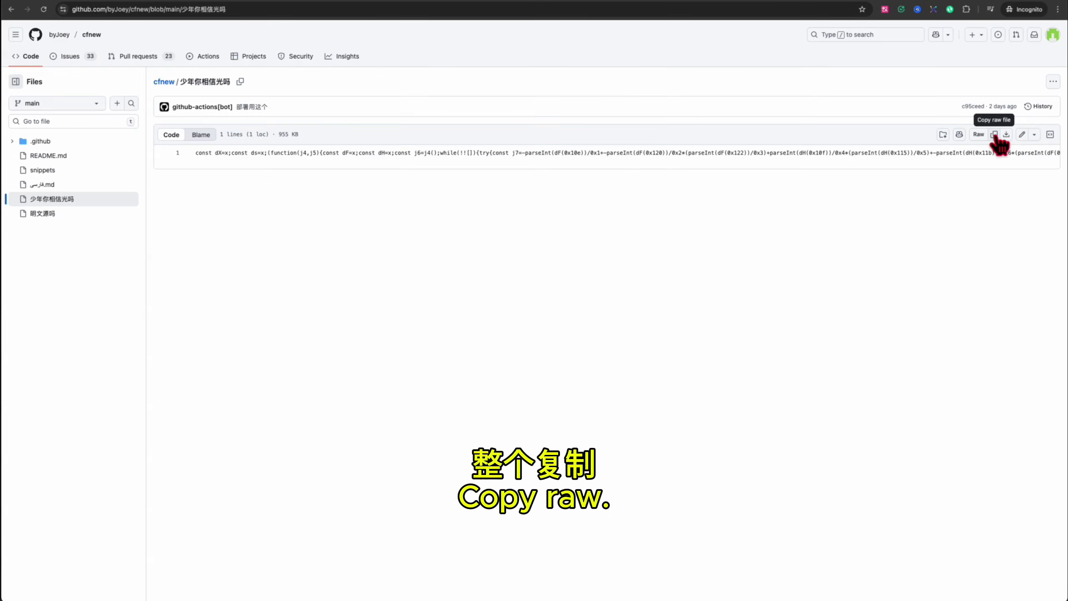
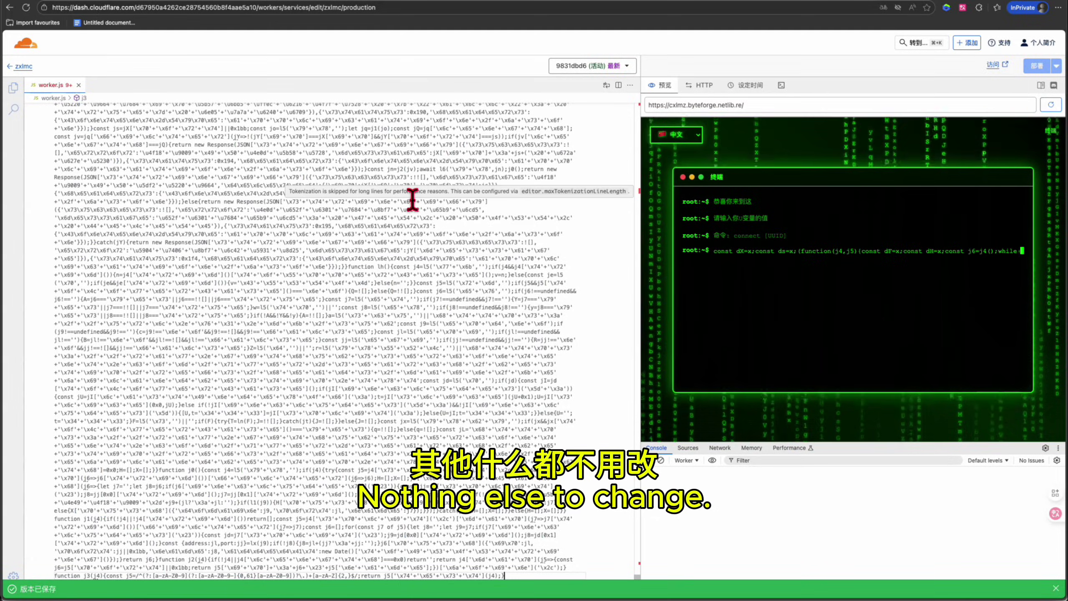
- Leave the zxlmc worker's code editor, open the worker's settings and select the full value of variable u for copying
click(10, 67)
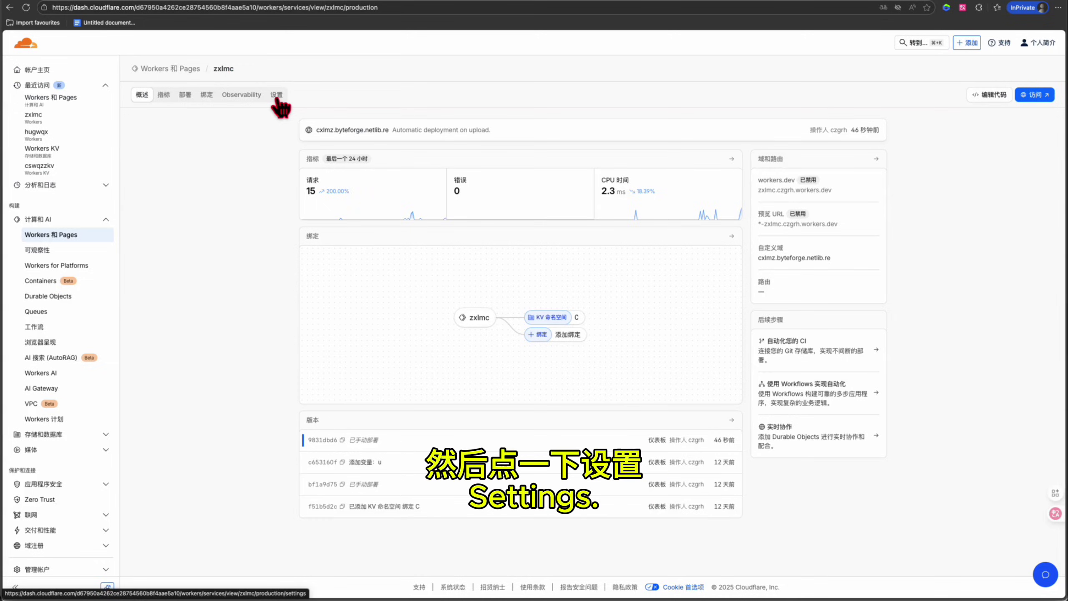
click(276, 96)
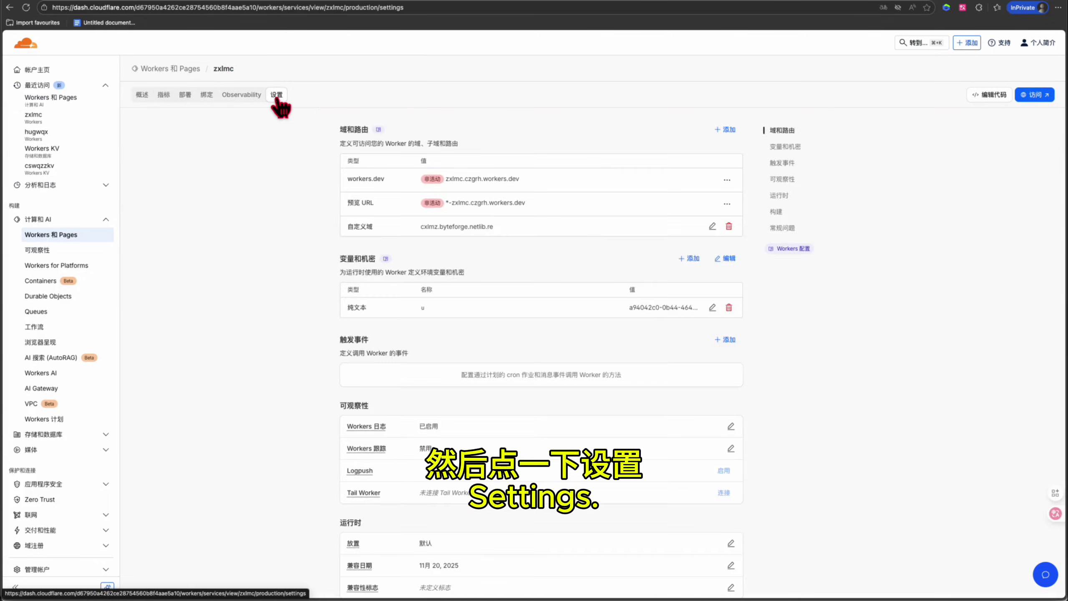
click(712, 308)
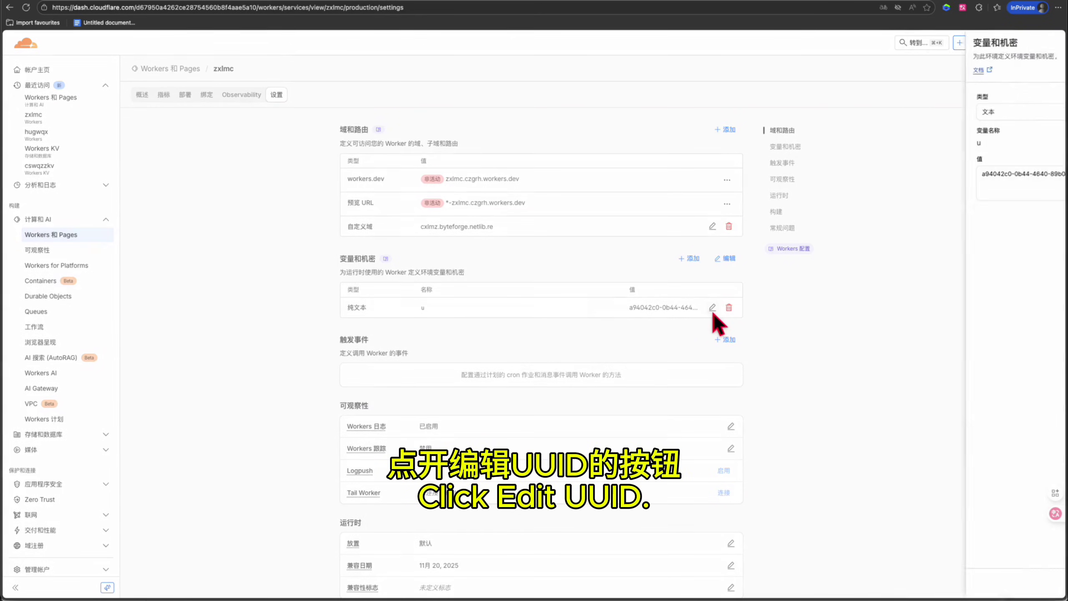
triple_click(956, 174)
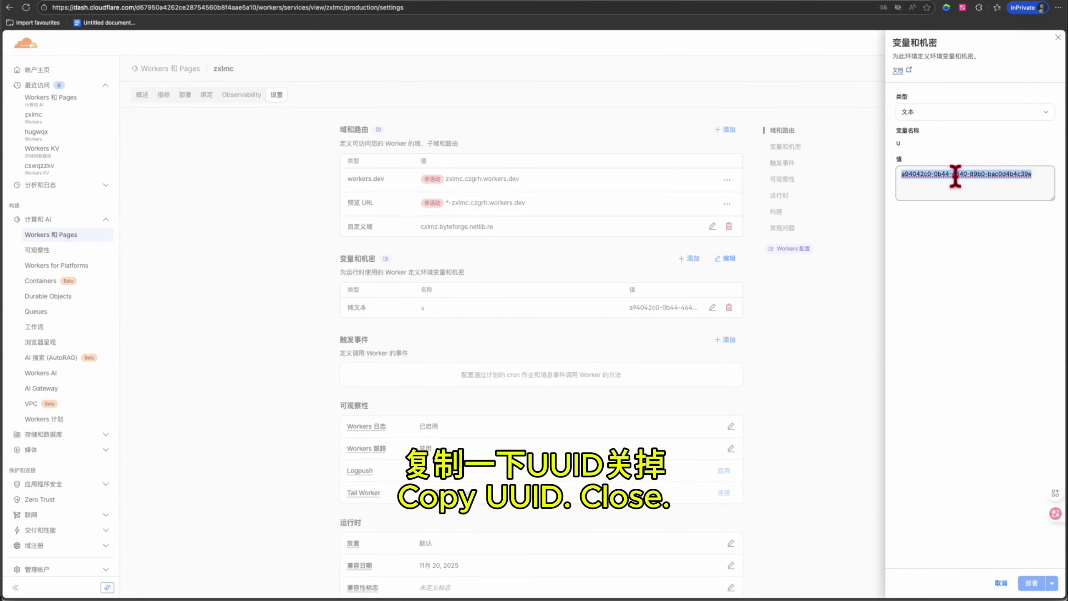
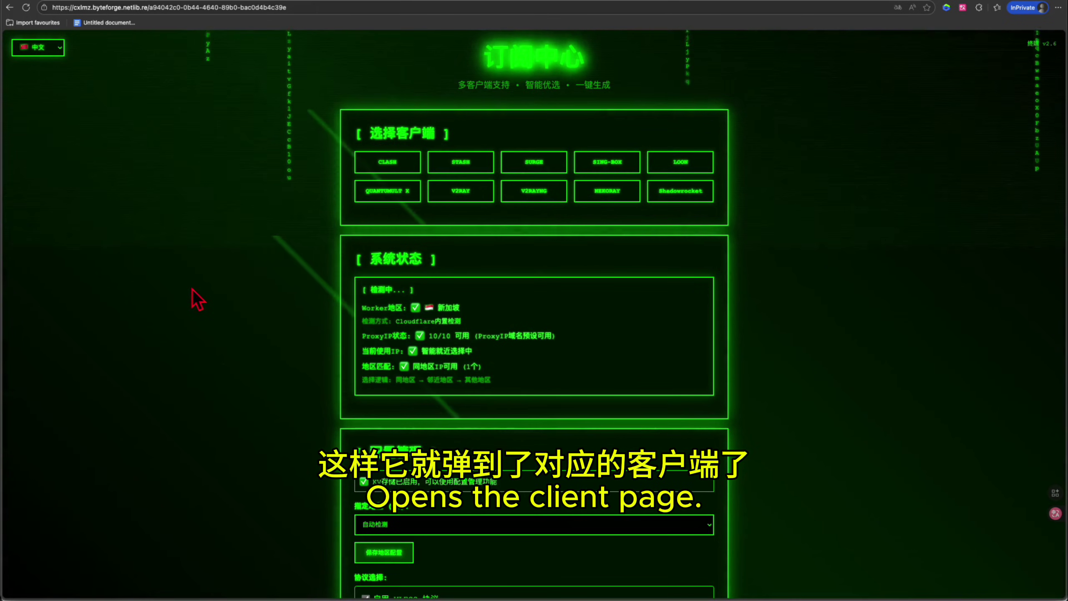
- Import the CLASH subscription from the subscription center into Clash Verge
click(386, 167)
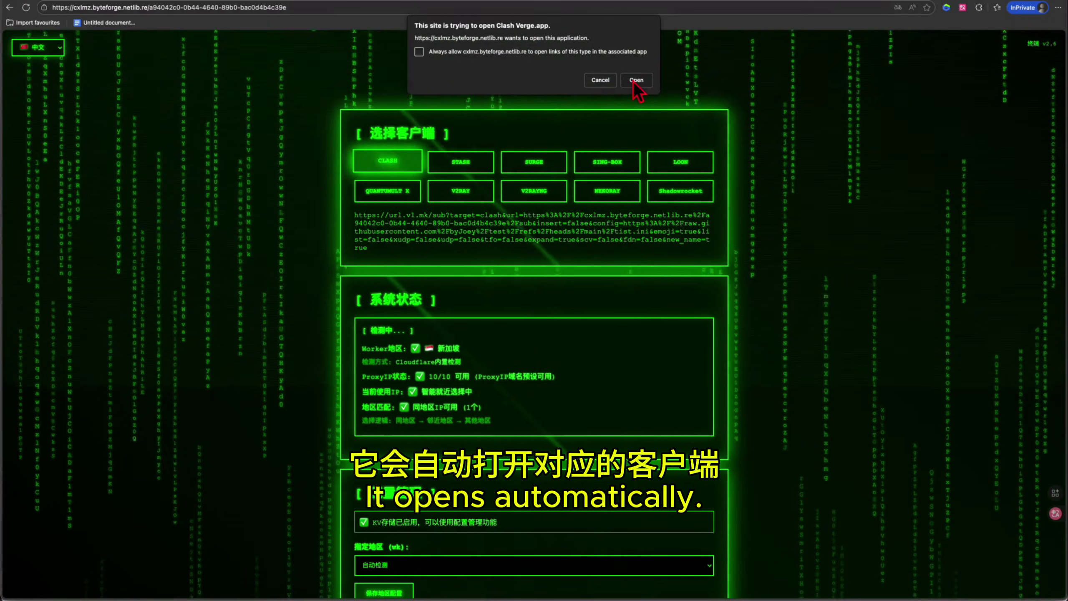
click(636, 80)
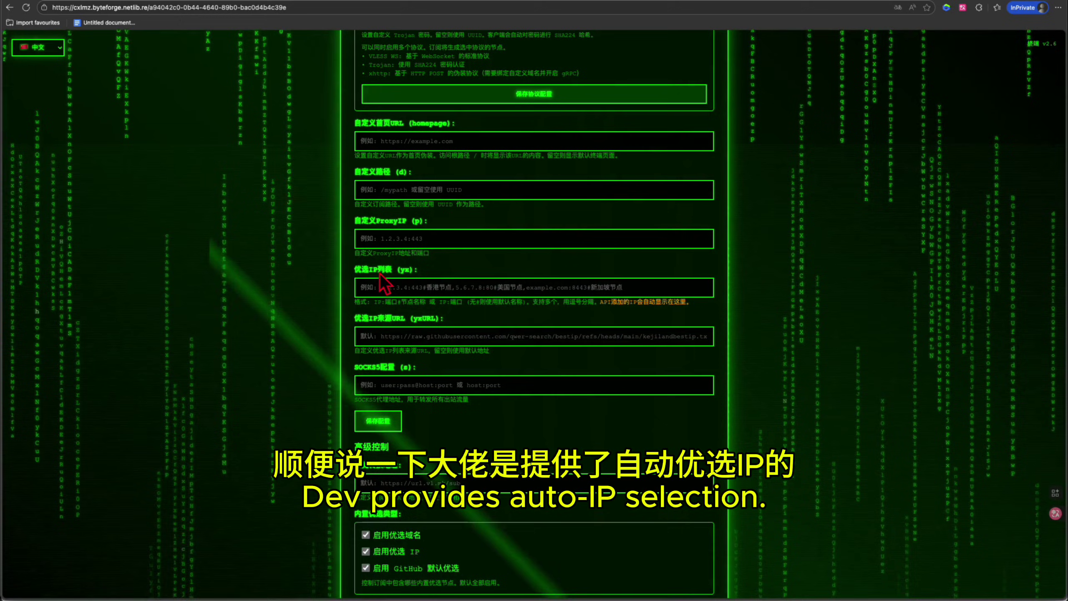
- Set 允许API管理 (ae) to 开启API管理 in the advanced controls and save the advanced configuration
scroll(369, 233, down, 10)
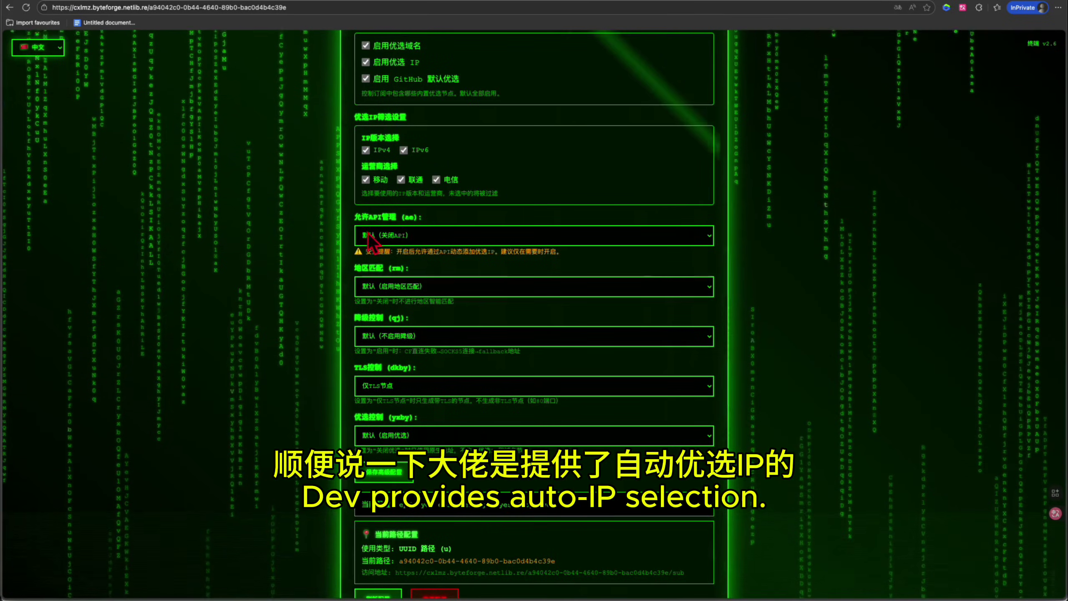
click(396, 235)
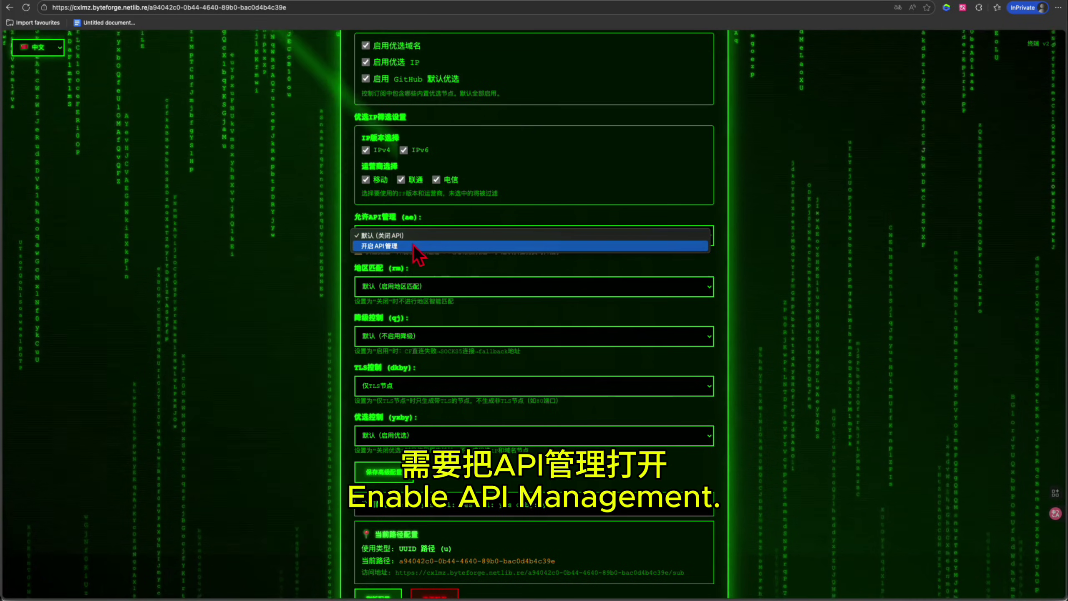
click(413, 246)
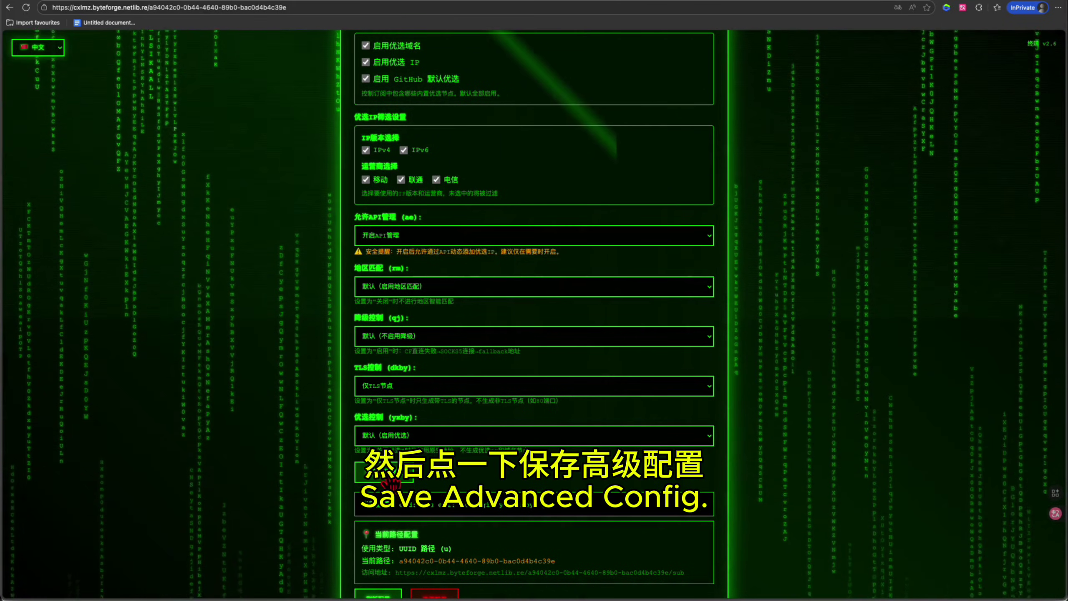
click(389, 481)
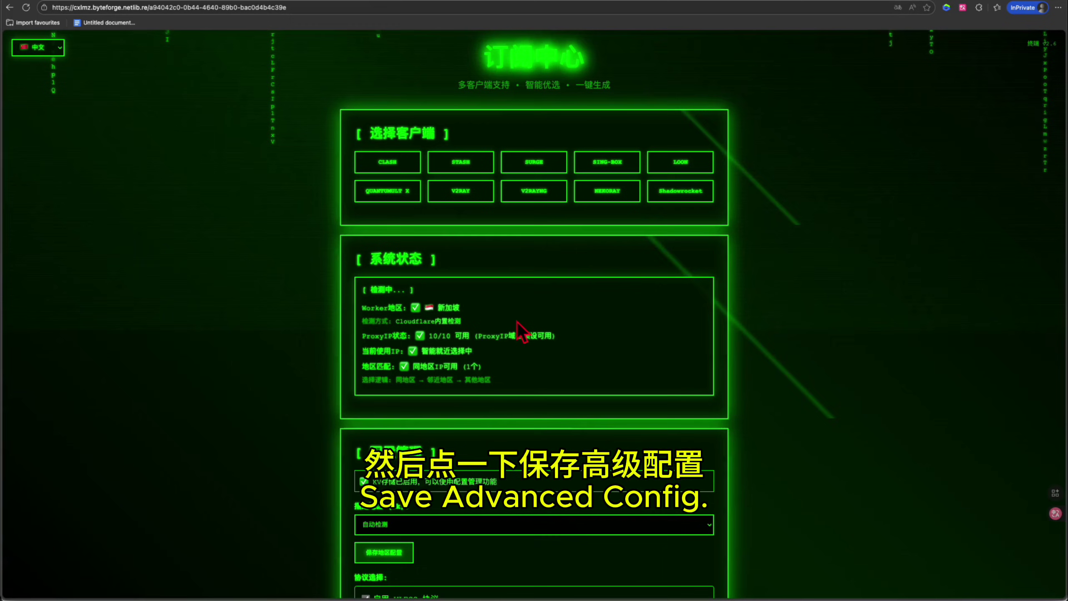
scroll(518, 322, down, 15)
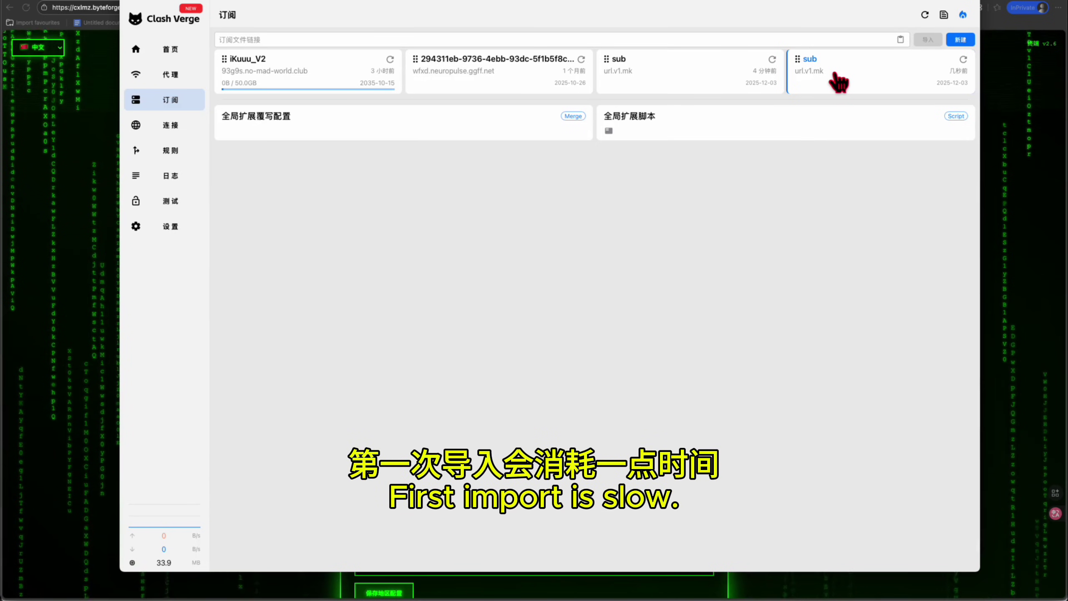
- Delete both sub subscriptions from url.v1.mk in Clash Verge, confirming each deletion
right_click(682, 84)
click(707, 242)
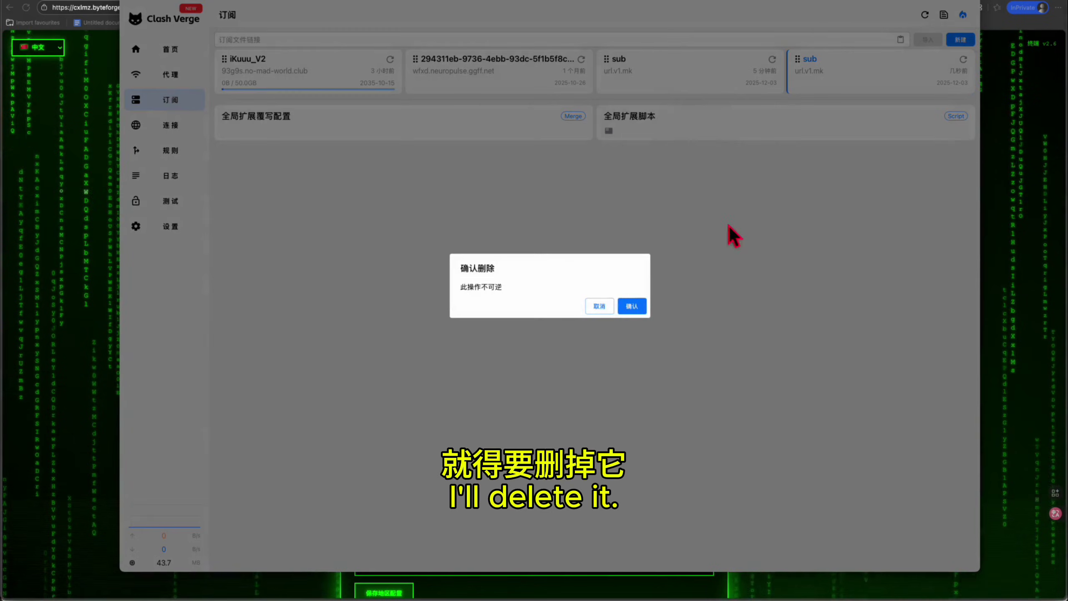
click(623, 306)
right_click(689, 87)
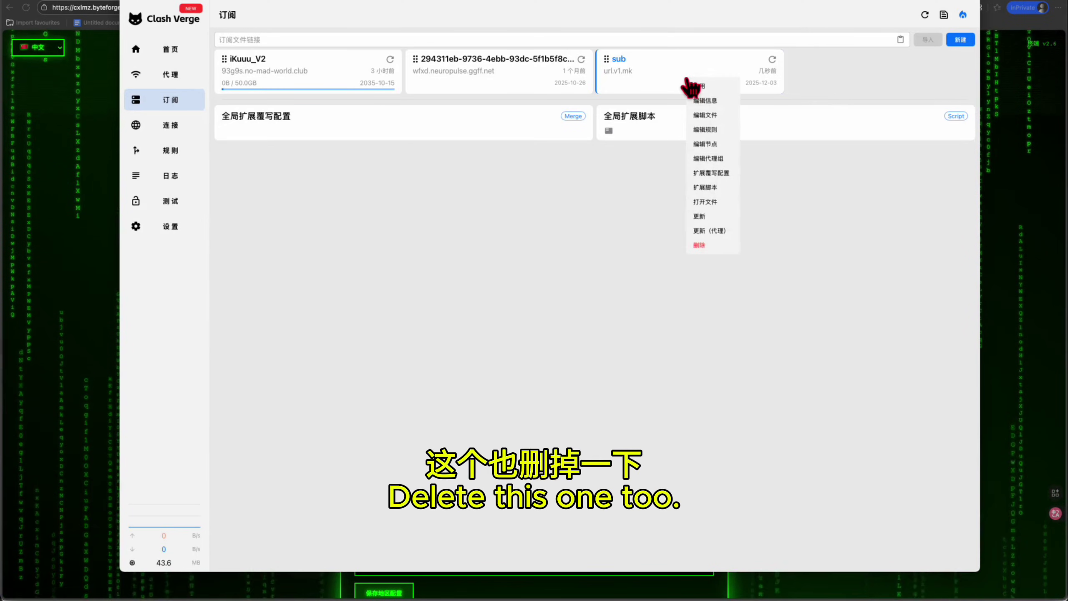
click(706, 245)
key(Return)
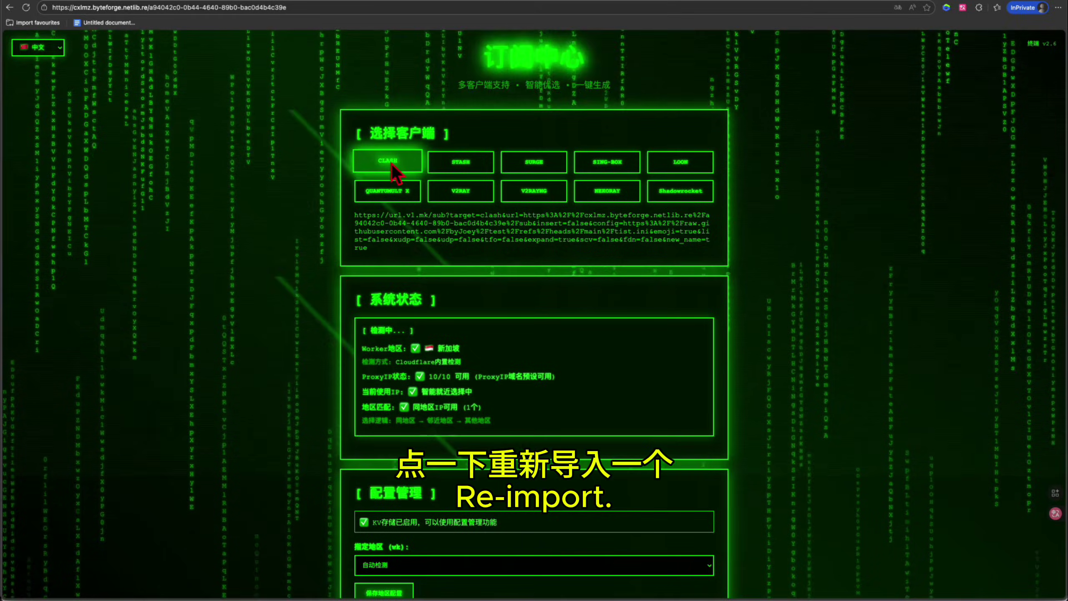
- Generate the CLASH subscription again on the subscription center page and allow Clash Verge to open it
click(391, 163)
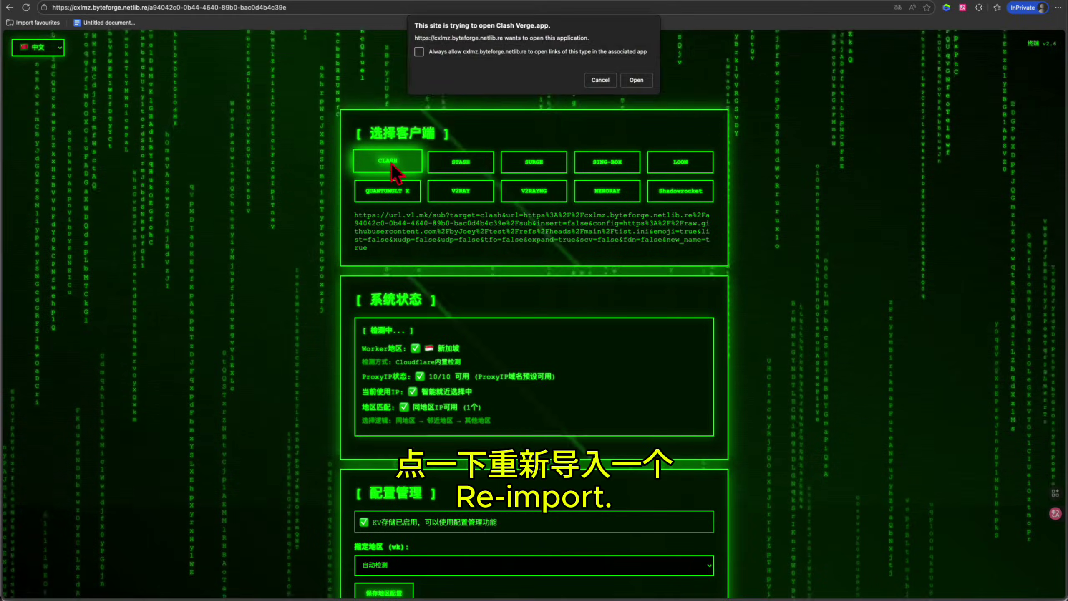
click(638, 78)
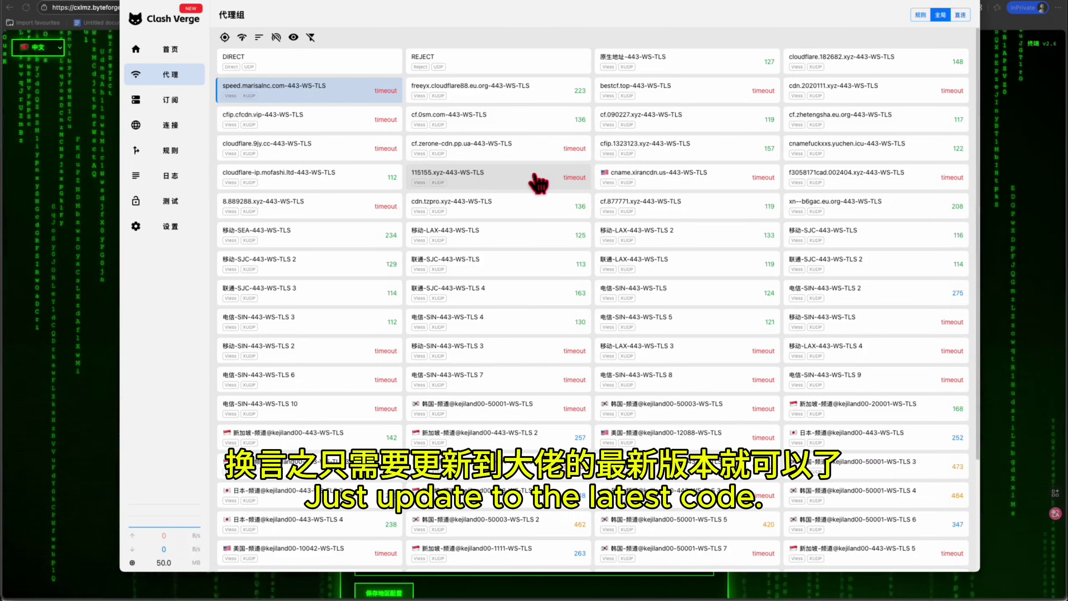
- Open the sub subscription's file in Clash Verge, examine its proxies and the 自动选择 group's interval, and close it without saving
click(170, 101)
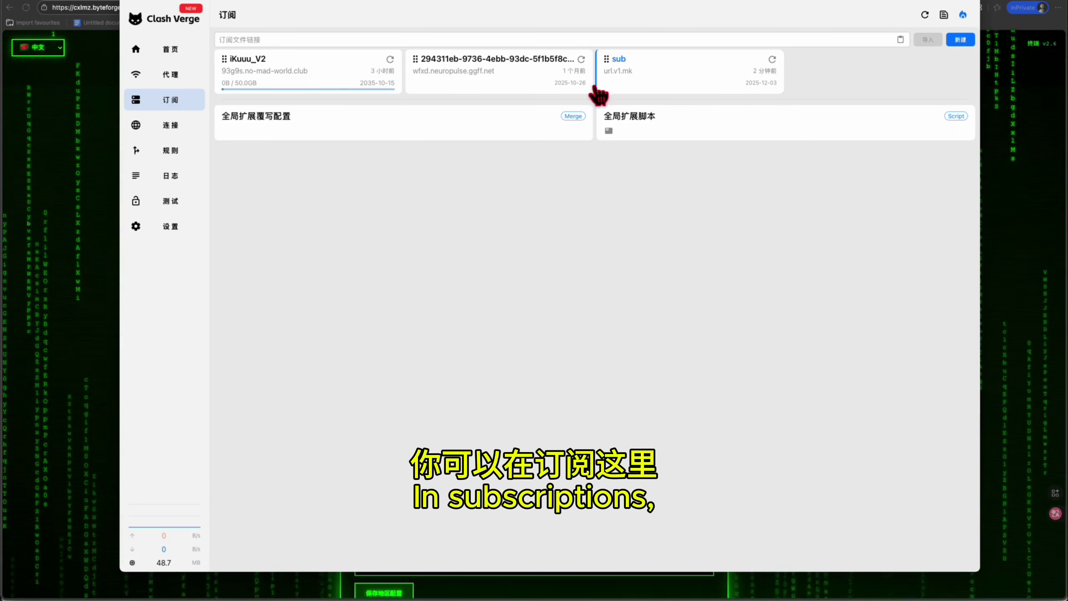
right_click(672, 79)
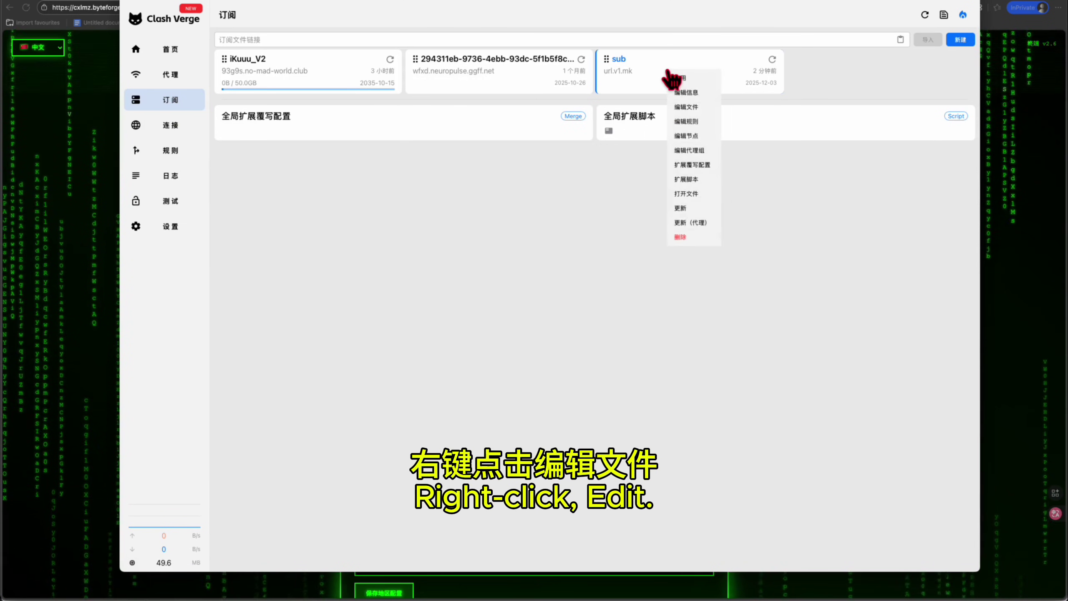
click(703, 117)
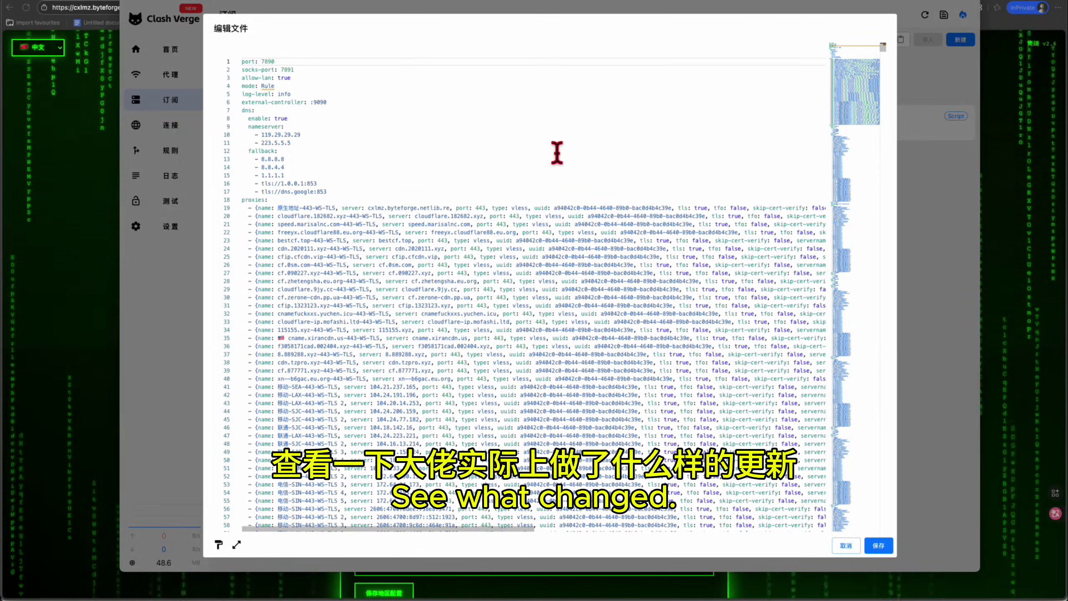
scroll(557, 152, down, 15)
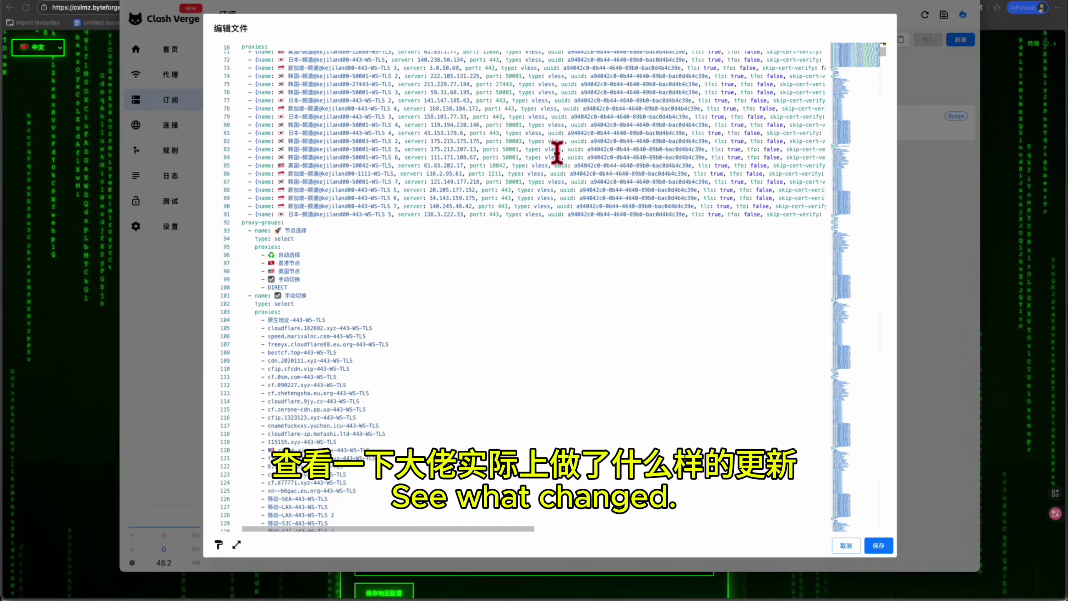
scroll(557, 152, down, 5)
scroll(558, 152, down, 20)
drag(311, 167, 255, 166)
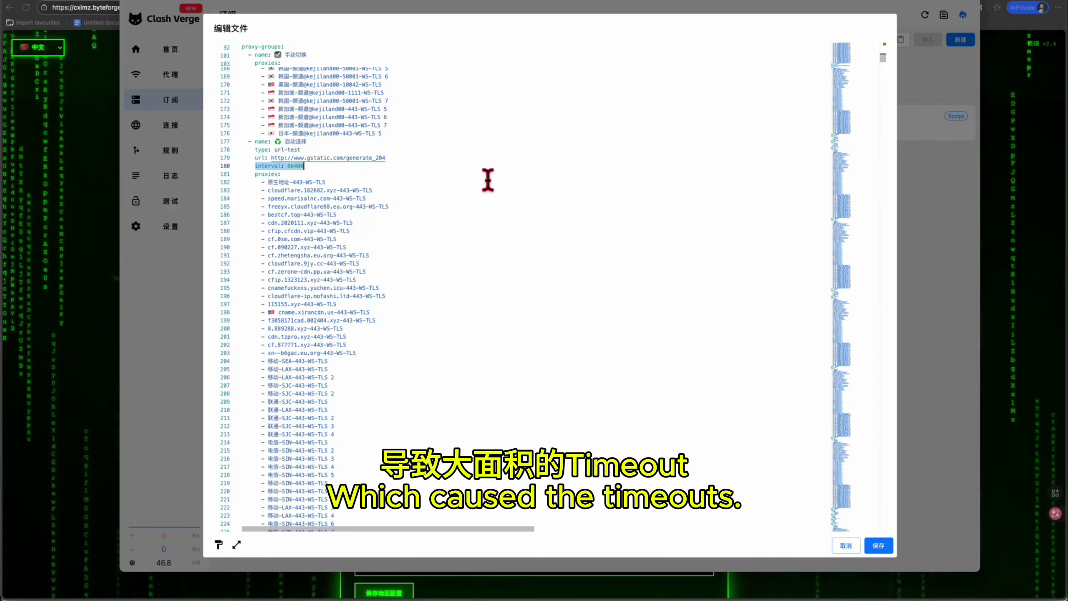
click(846, 547)
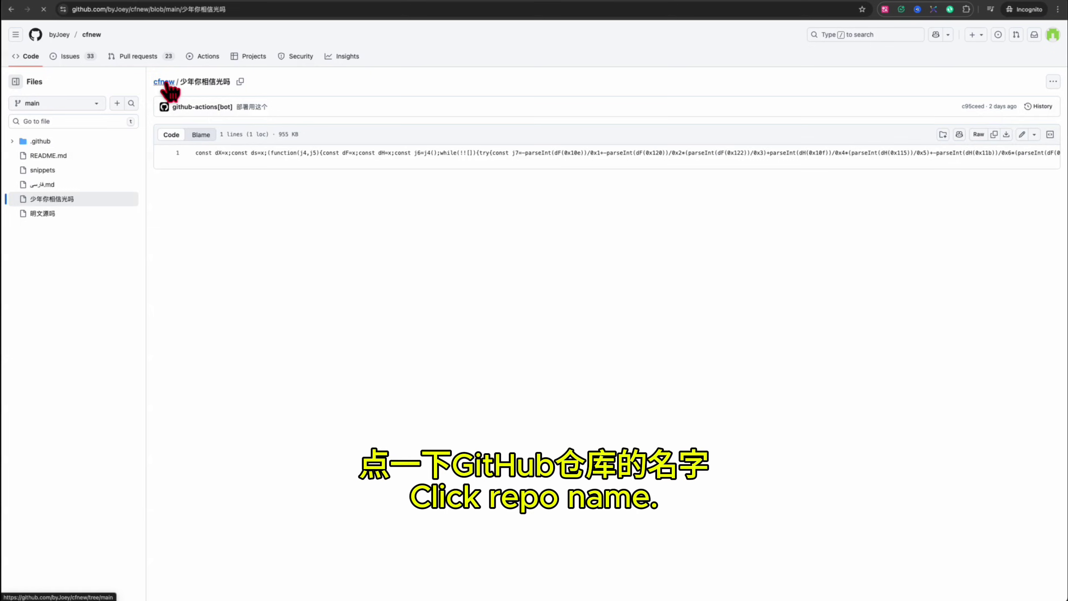
- Find the 配套工具 table in the cfnew README on GitHub and open the 优选工具 link to the yx-tools releases
scroll(210, 345, down, 15)
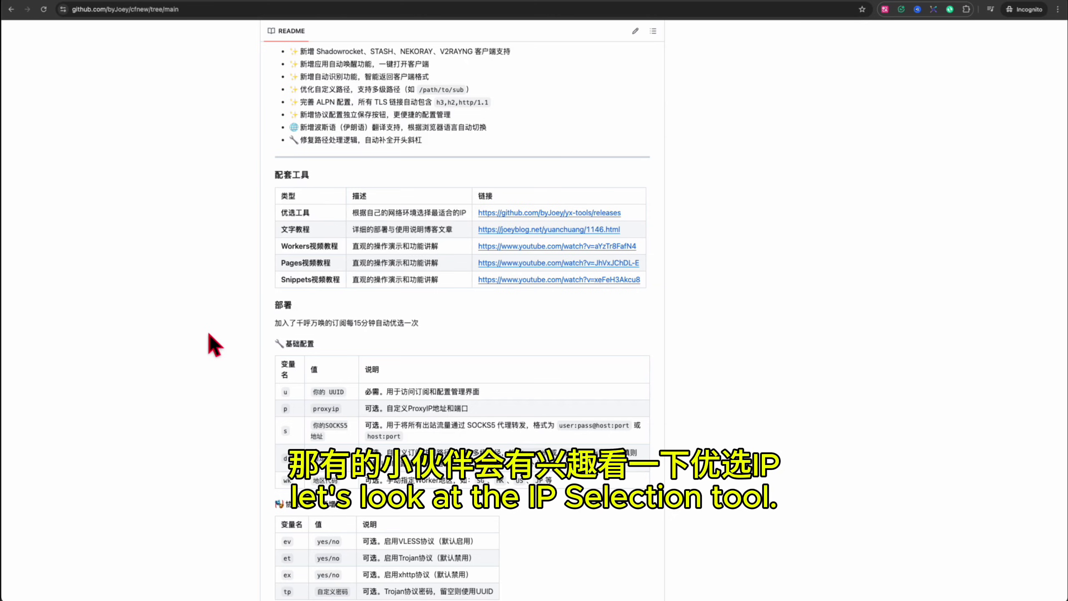
scroll(643, 305, up, 20)
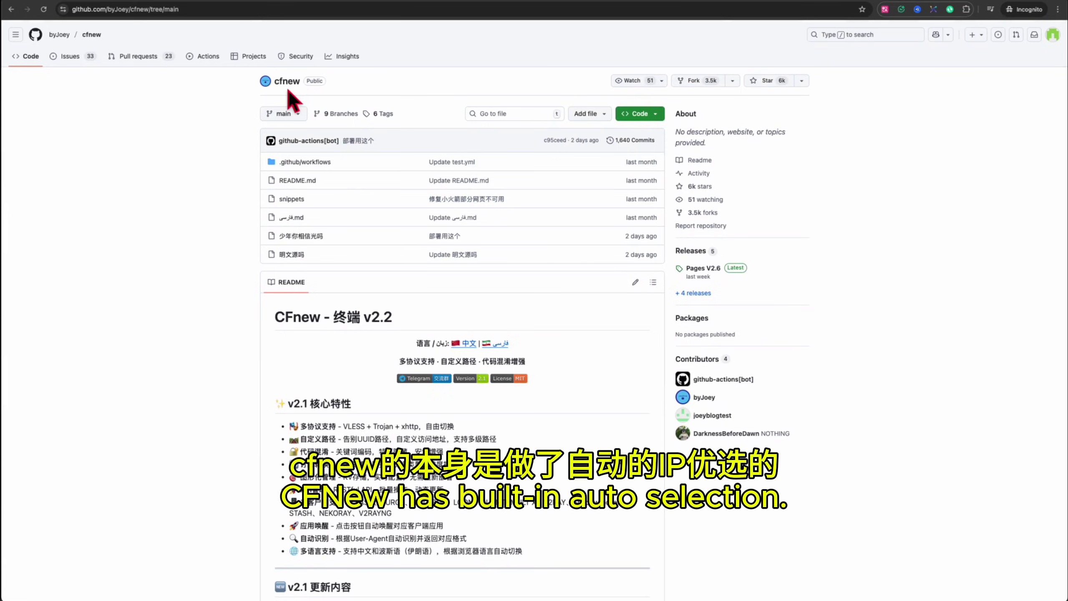
scroll(185, 275, down, 15)
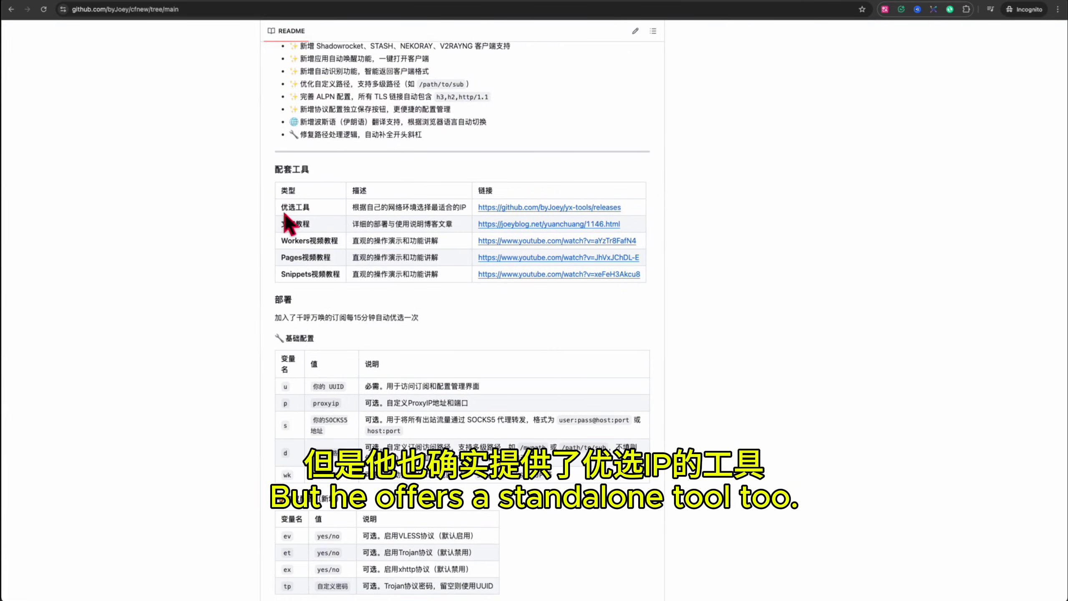
click(611, 208)
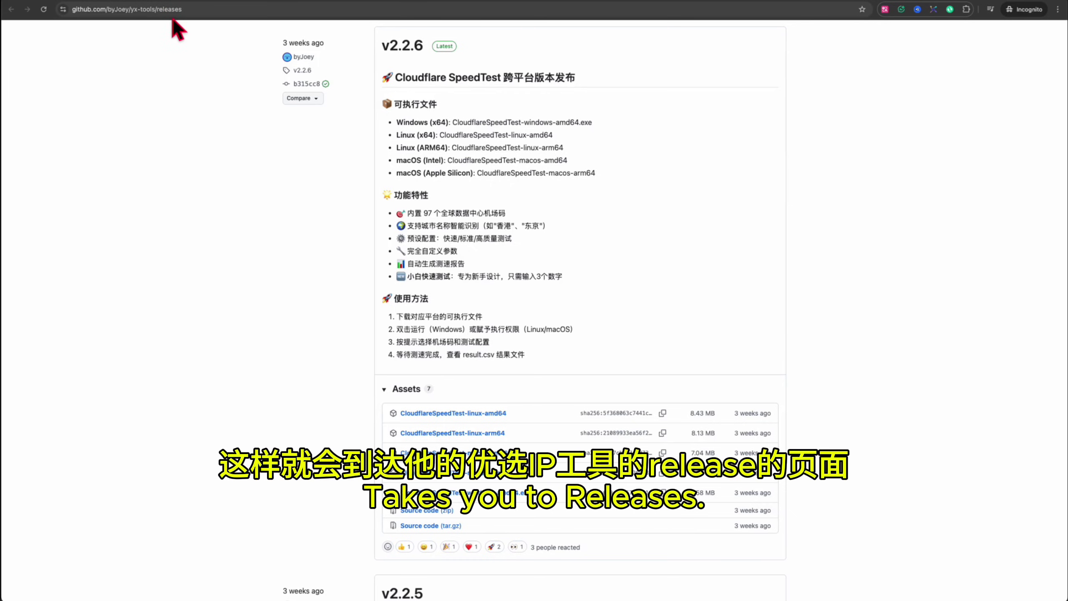
- Review the yx-tools v2.2.6 release and read the repository README down to the macOS/Linux permission setup in 使用指南
scroll(231, 305, down, 5)
scroll(231, 305, up, 4)
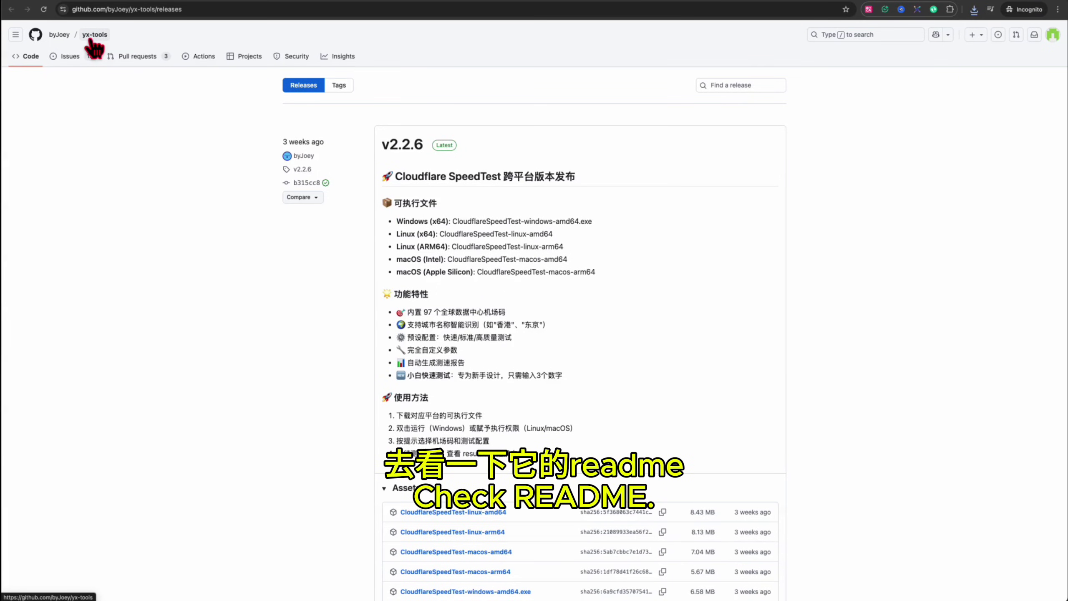
scroll(538, 240, down, 20)
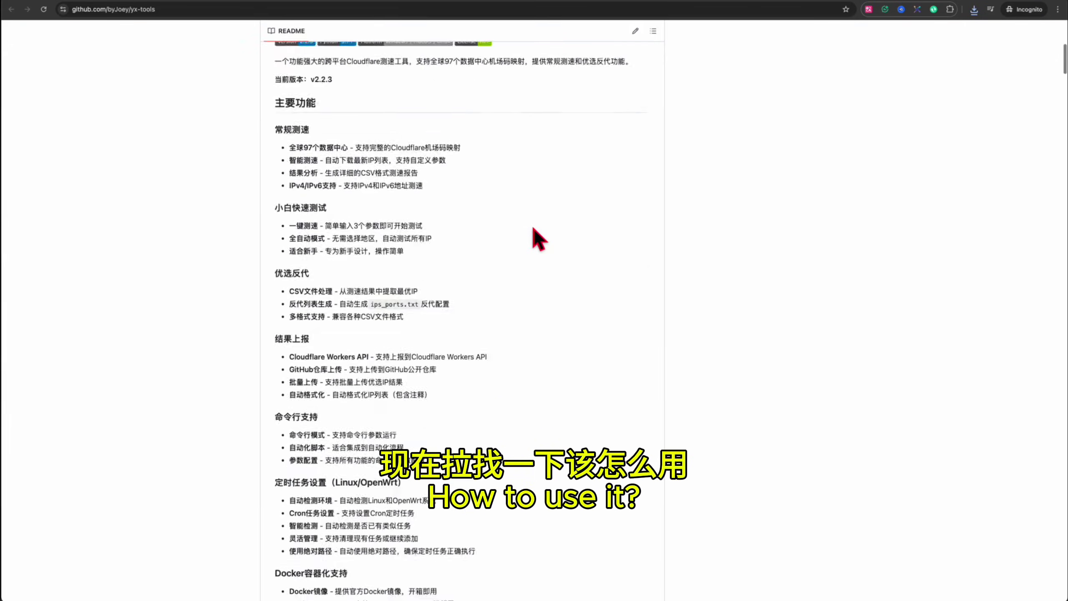
scroll(538, 240, down, 10)
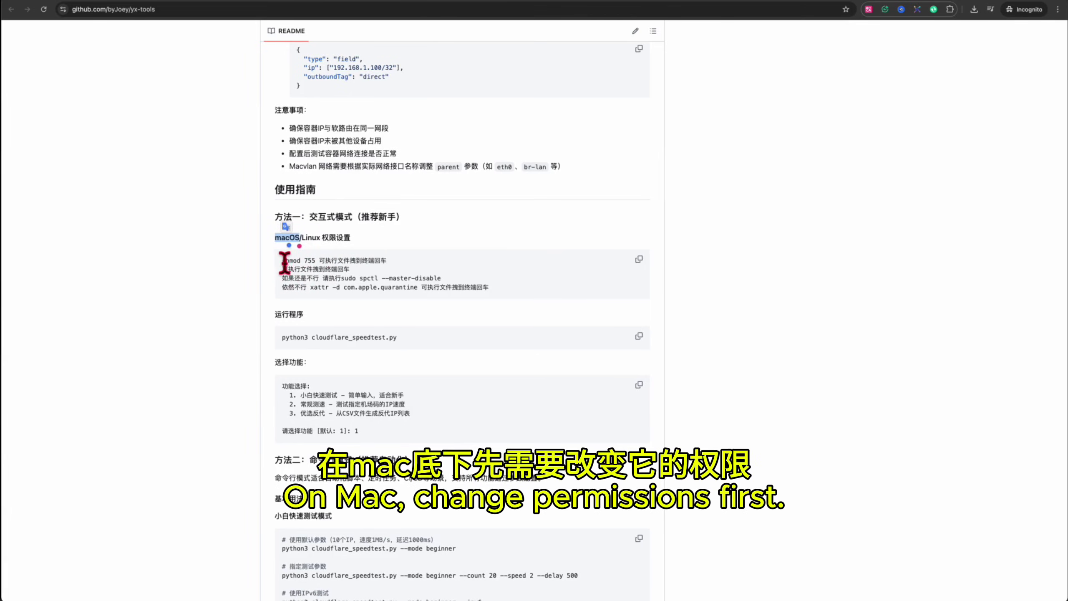
- Copy chmod 755 from the README and run it in Terminal on ./CloudflareSpeedTest-macos-arm64
drag(281, 260, 315, 261)
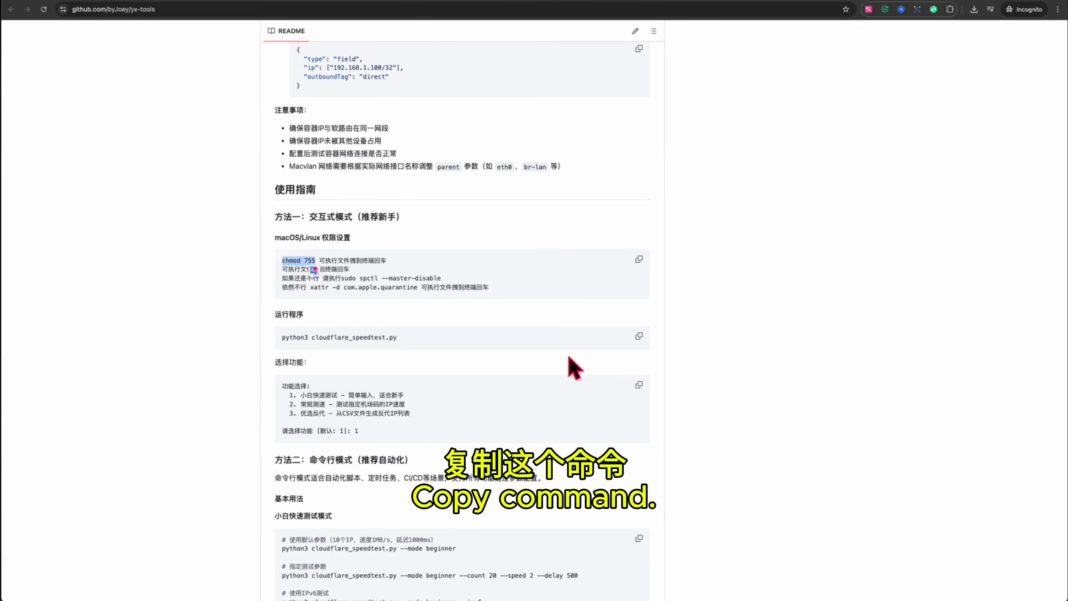
key(super+c)
key(super+Tab)
key(super+v)
text(./CloudflareSpeedTest-macos-arm64)
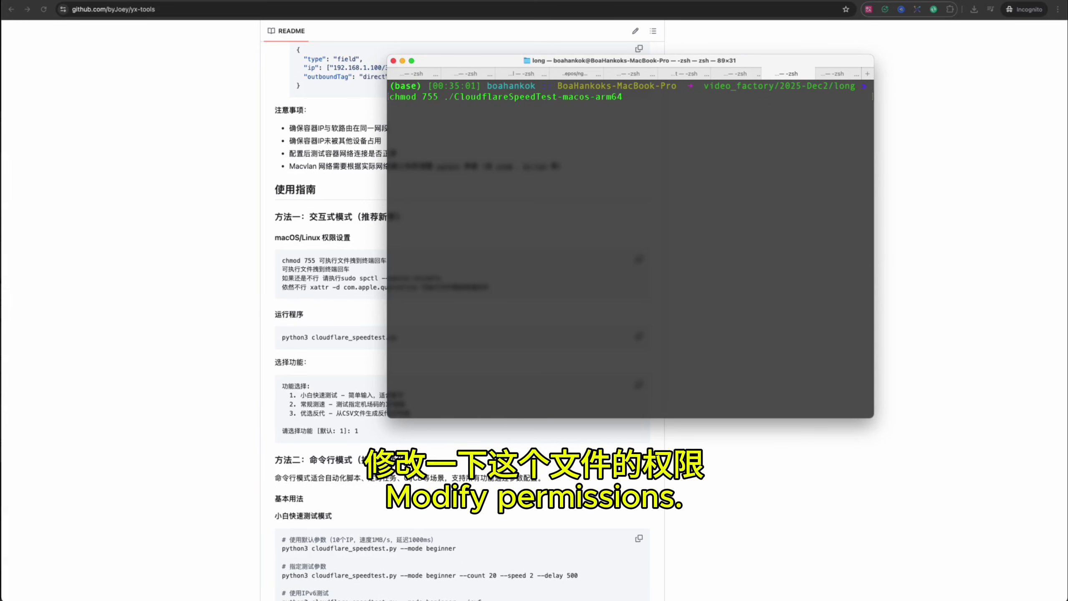
key(Return)
- Try to run the CloudflareSpeedTest-macos-arm64 file by its full path and dismiss the macOS security dialog without binning it
drag(715, 320, 505, 174)
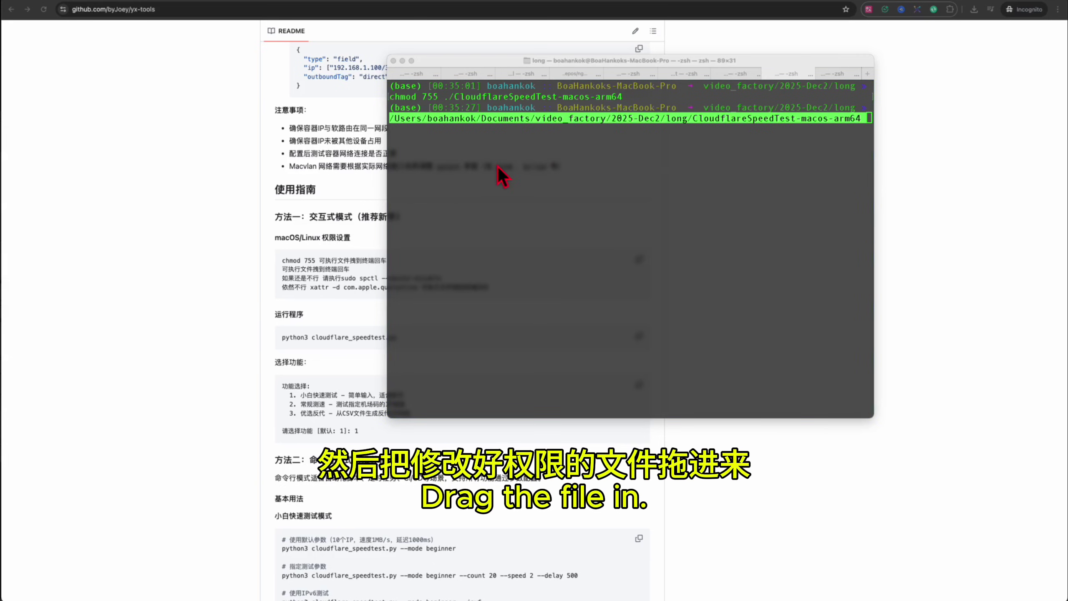
click(506, 174)
key(Return)
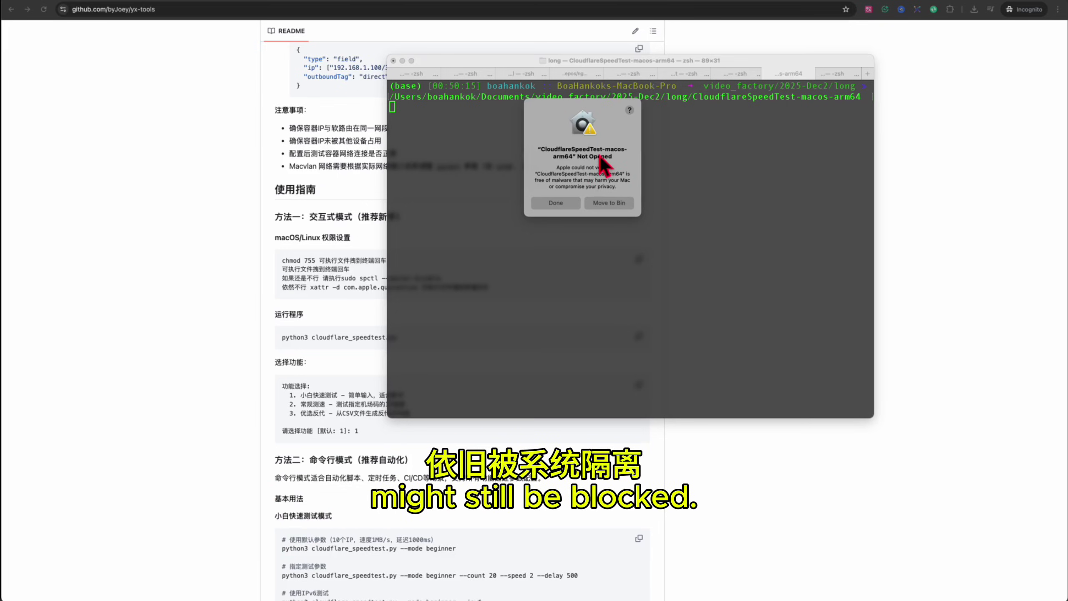
click(556, 202)
- Copy the README's quarantine command and enter xattr -d com.apple.quarantine CloudflareSpeedTest-macos-arm64 at the Terminal prompt without running it
click(313, 286)
drag(311, 287, 418, 287)
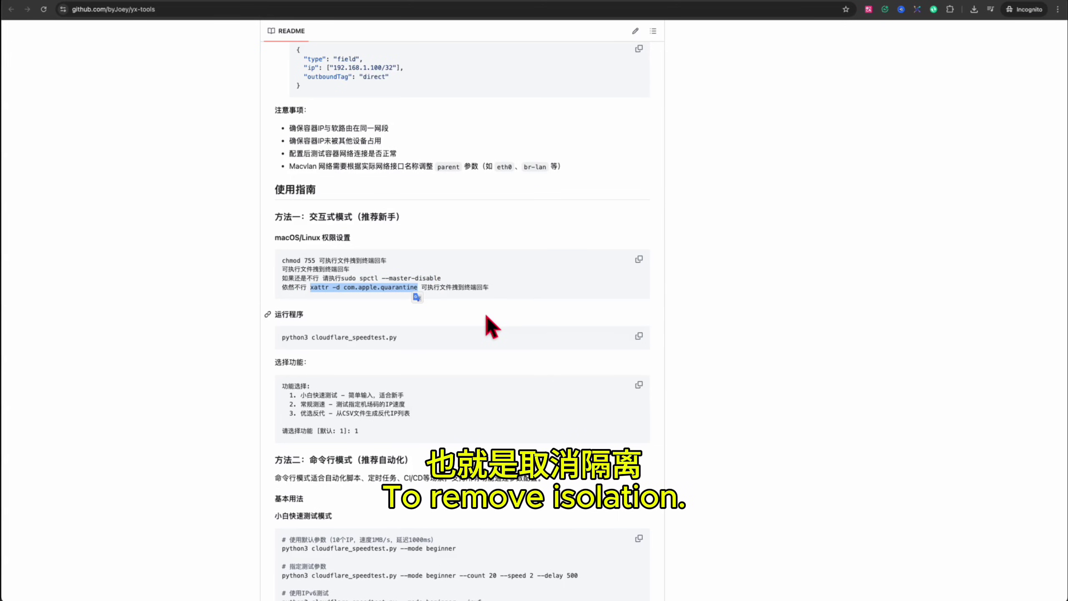
key(super+Tab)
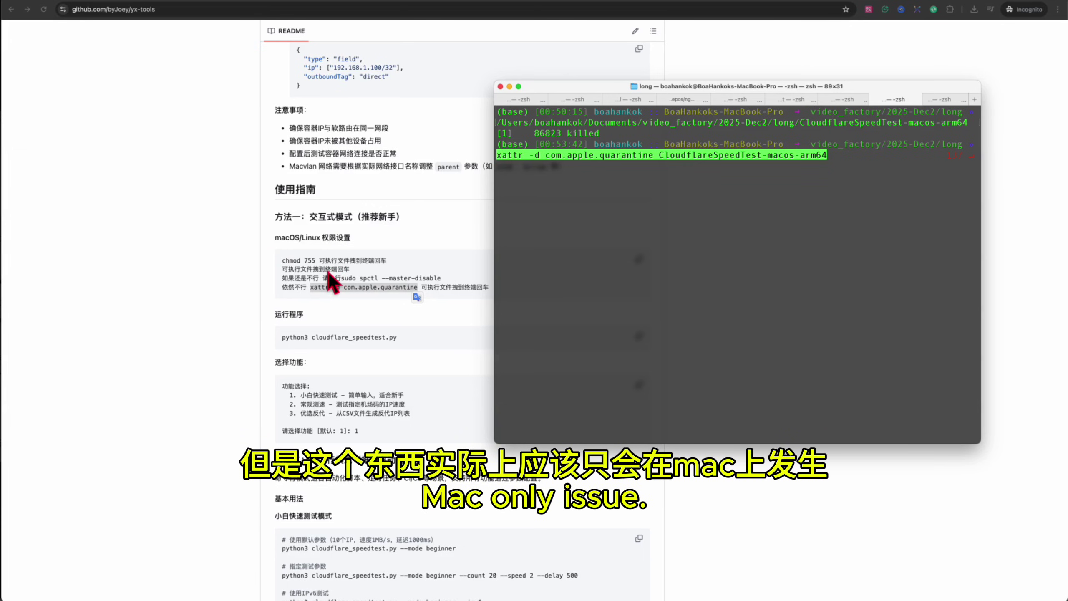
- Open the macOS Privacy & Security settings and allow the blocked CloudflareSpeedTest-macos-arm64 anyway
key(super+space)
text(security)
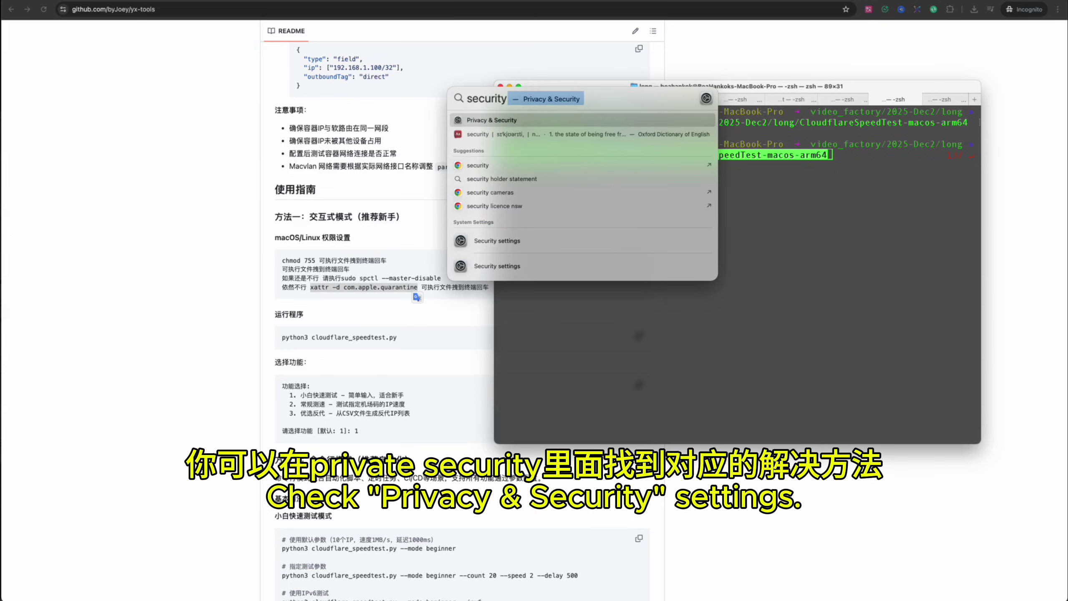
key(Escape)
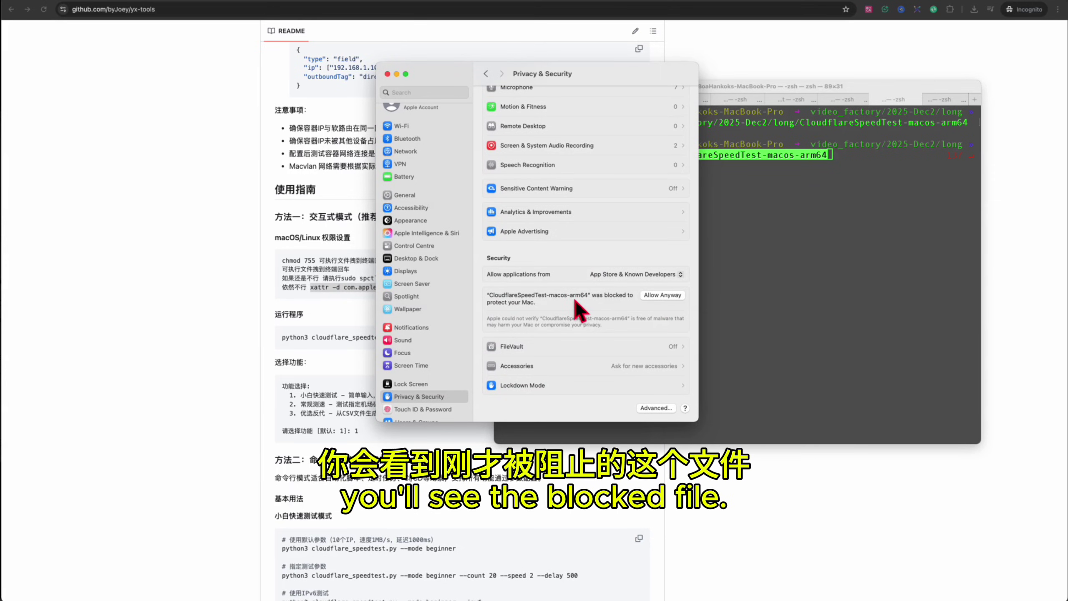
click(662, 295)
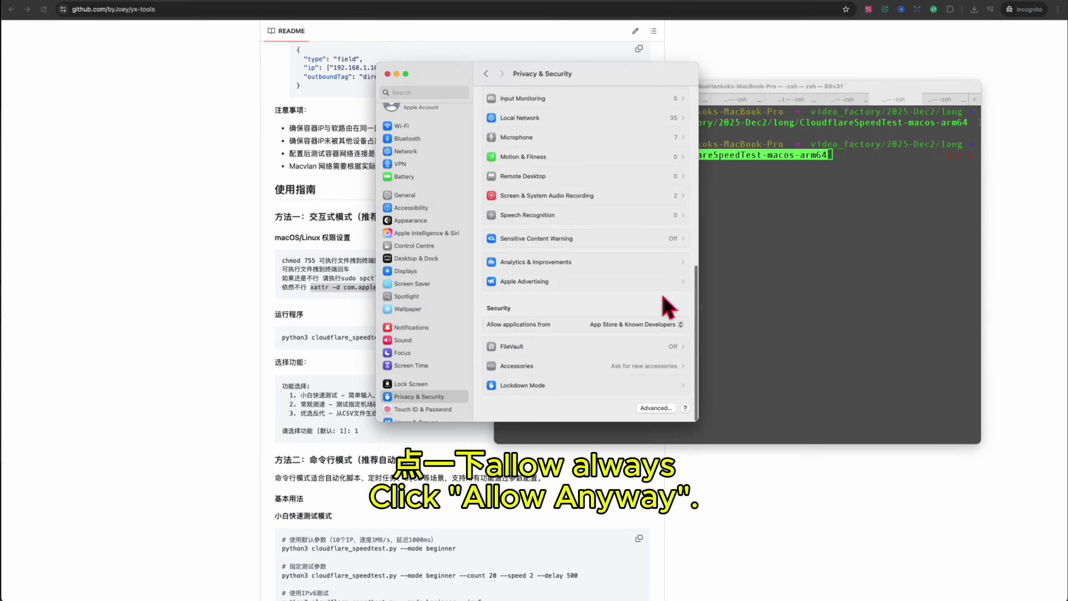
- Clear the xattr command from the Terminal prompt and run CloudflareSpeedTest-macos-arm64 by its full path again
click(818, 248)
key(BackSpace)
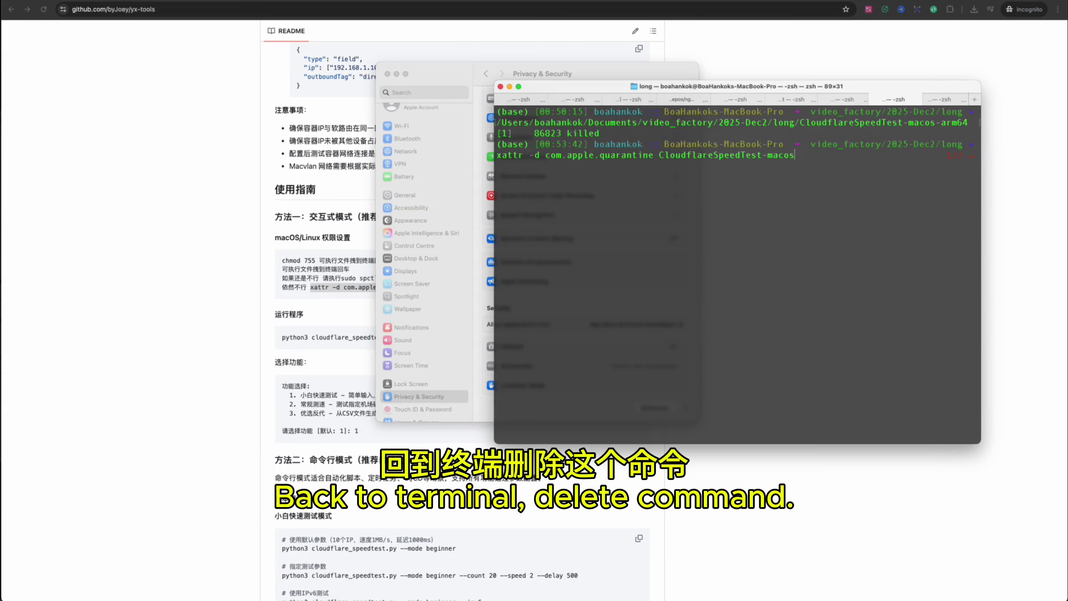
key(BackSpace)
key(BackSpace)
key(BackSpace)
key(BackSpace)
key(BackSpace)
key(BackSpace)
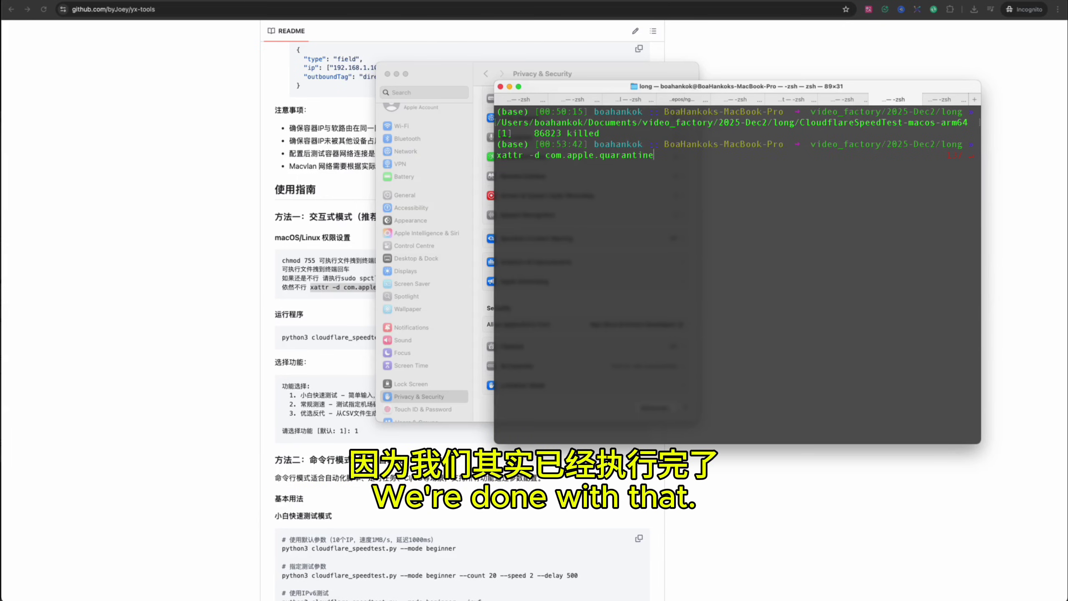
key(BackSpace)
key(BackSpace)
key(BackSpace)
key(BackSpace)
key(BackSpace)
key(BackSpace)
key(BackSpace)
key(BackSpace)
key(BackSpace)
key(BackSpace)
key(BackSpace)
drag(775, 246, 763, 227)
key(Return)
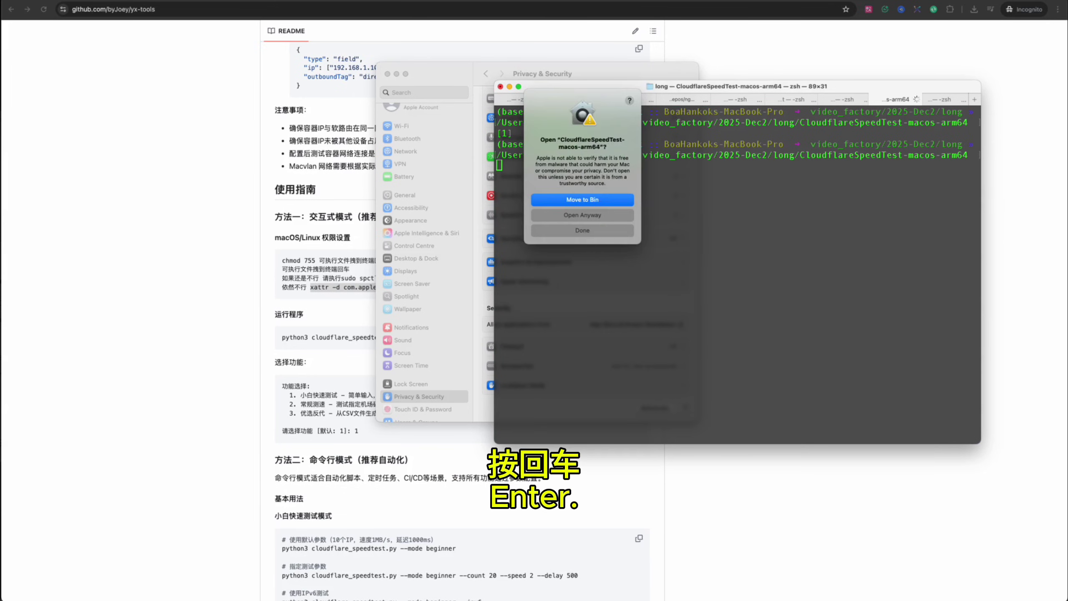
- Open CloudflareSpeedTest-macos-arm64 anyway, authorize it with the administrator password, and close the Privacy & Security window
click(602, 213)
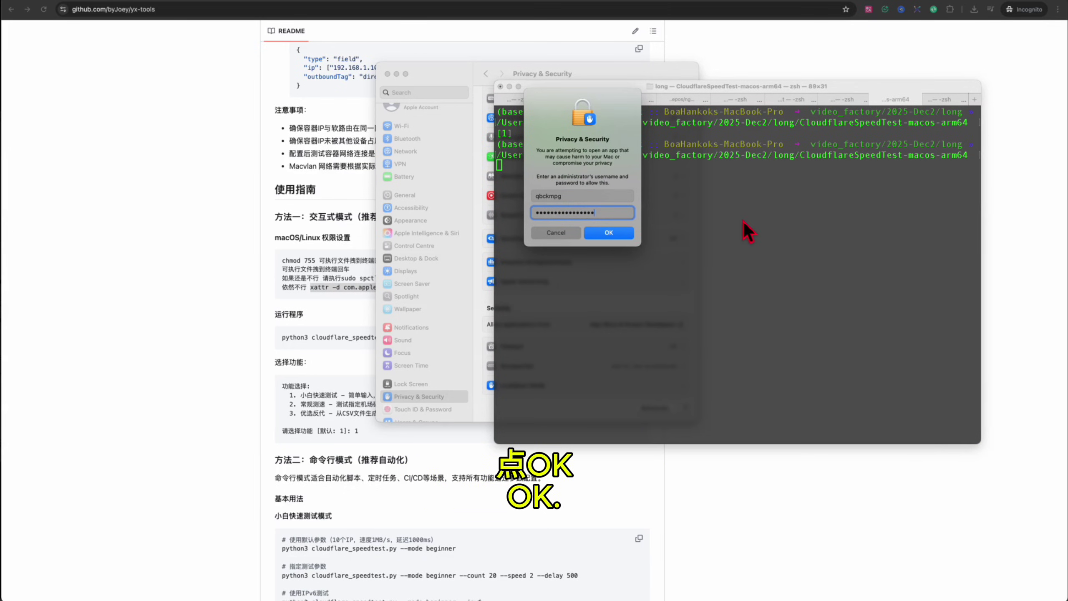
click(616, 233)
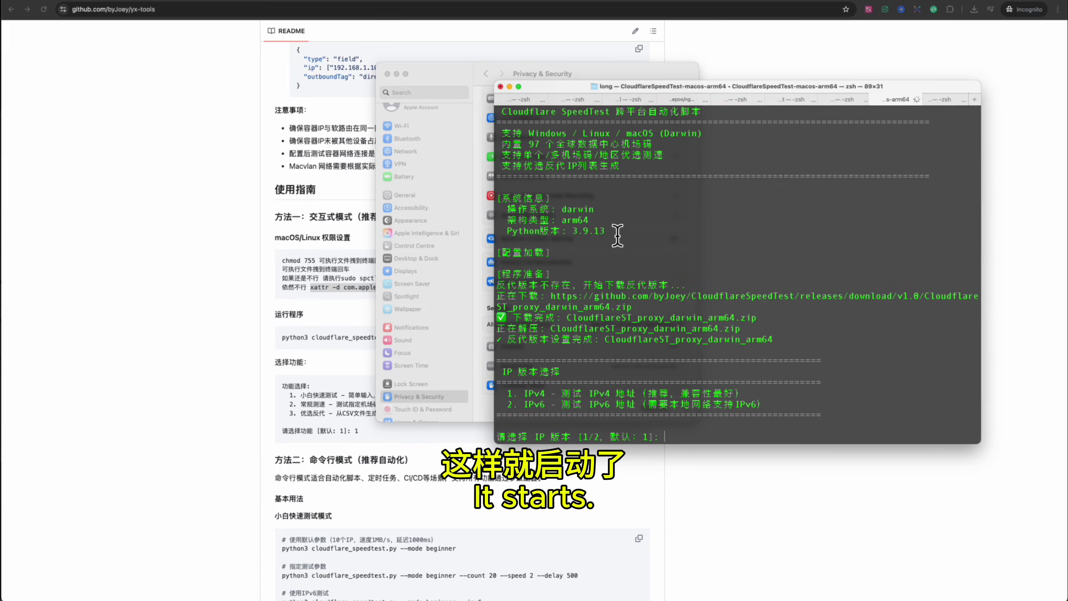
click(437, 73)
click(387, 73)
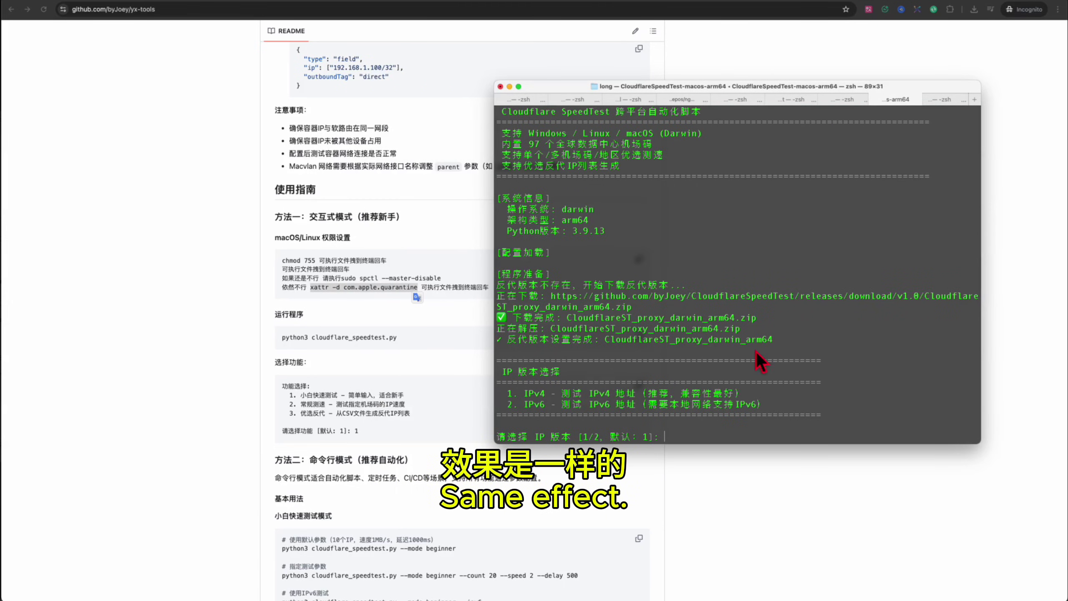
- Choose the default IPv4 addresses and the default 小白快速测试 mode in the speed test script
click(683, 354)
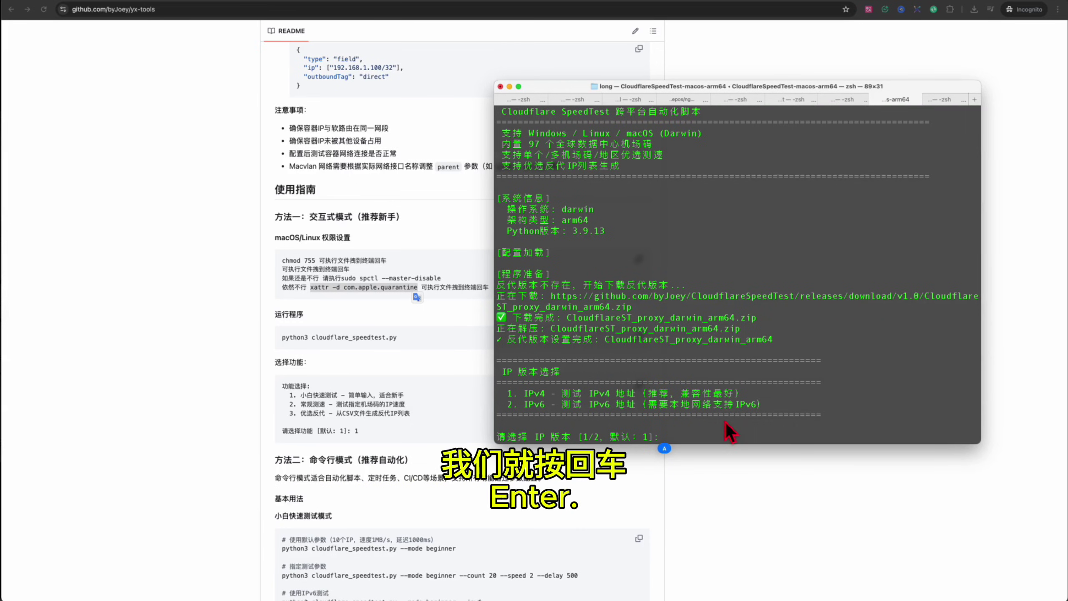
key(Return)
drag(525, 382, 581, 384)
click(597, 440)
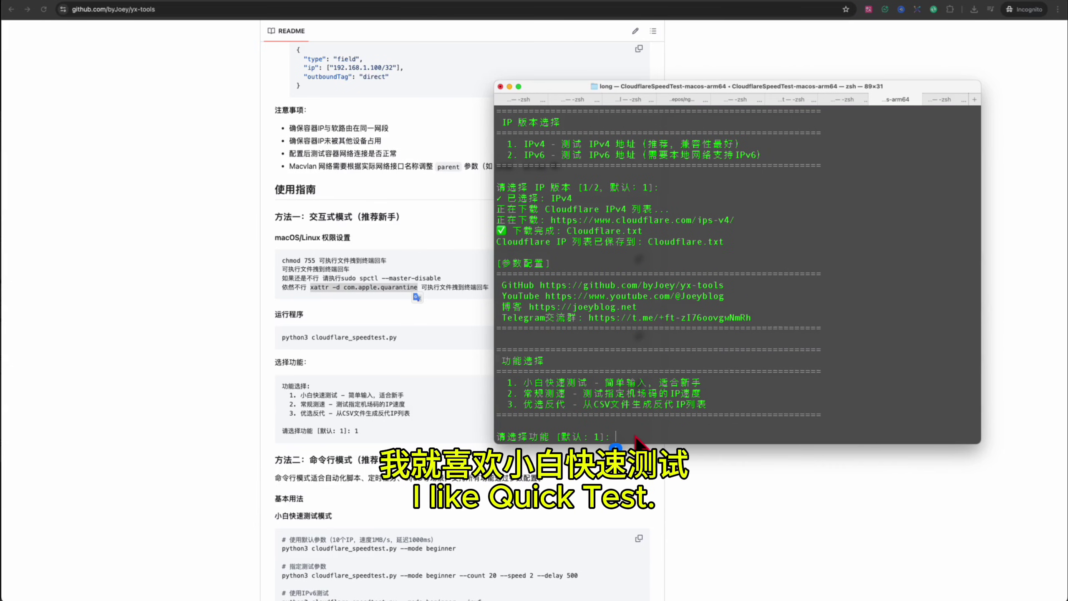
key(Return)
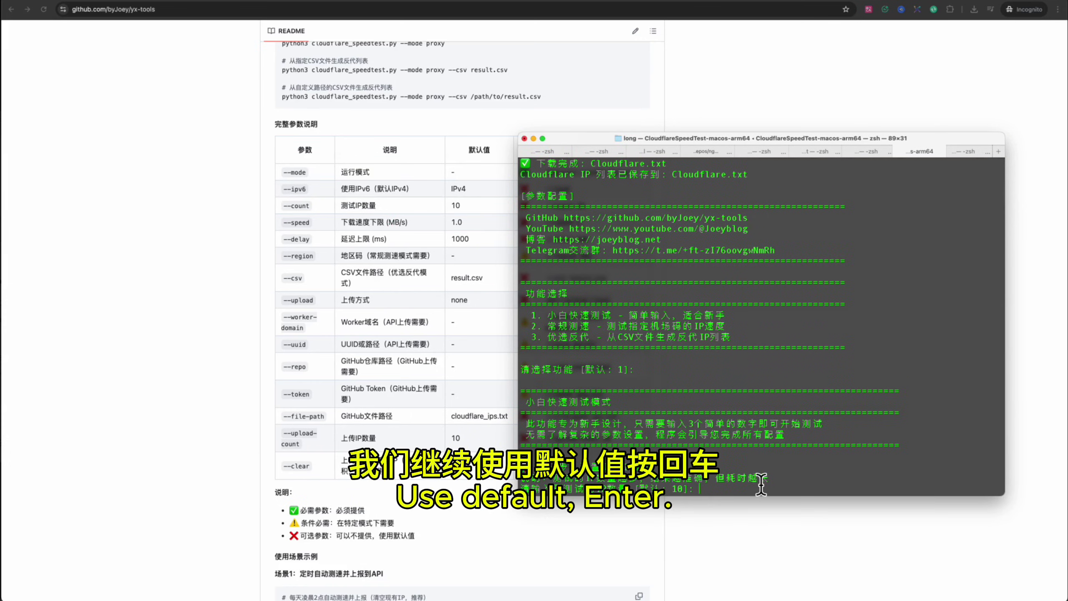
- Start the quick test with the default 10 IPs, 1000 ms latency limit and 1 MB/s minimum speed, using 50 threads
key(Return)
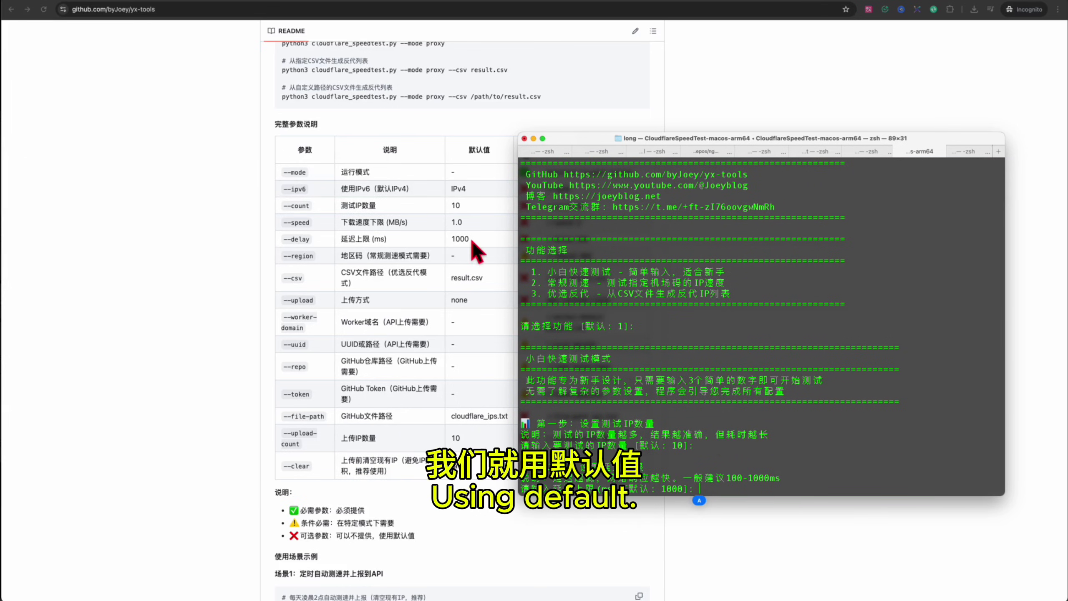
key(Return)
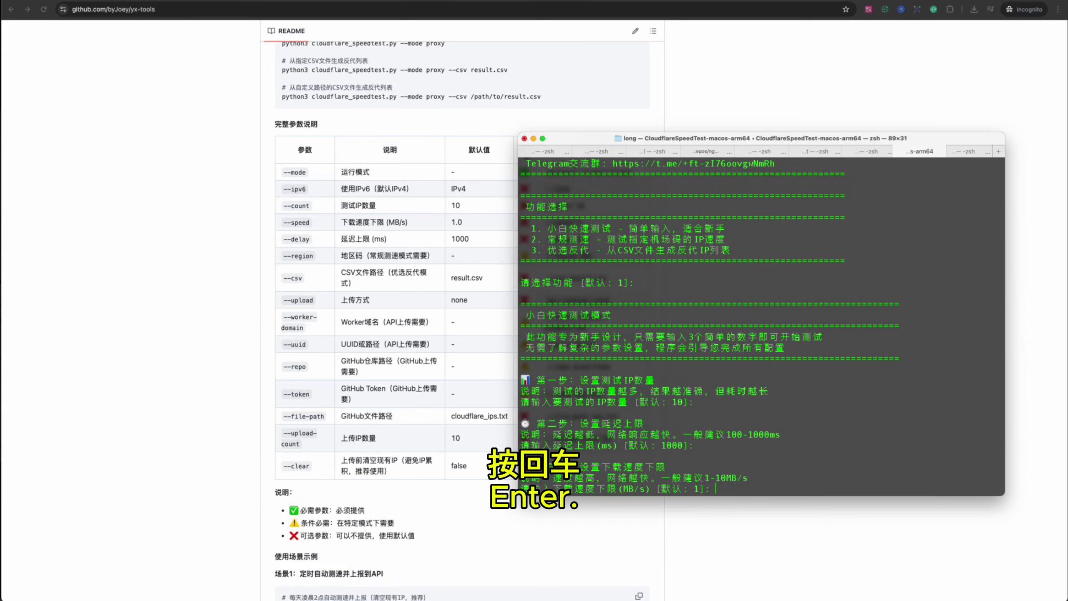
key(Return)
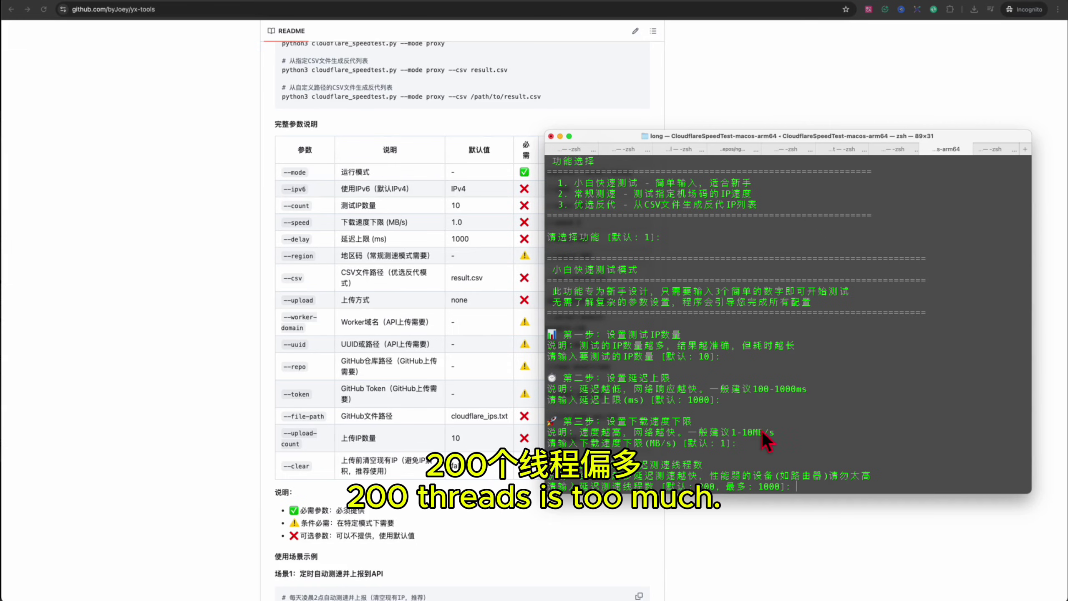
text(50)
key(Return)
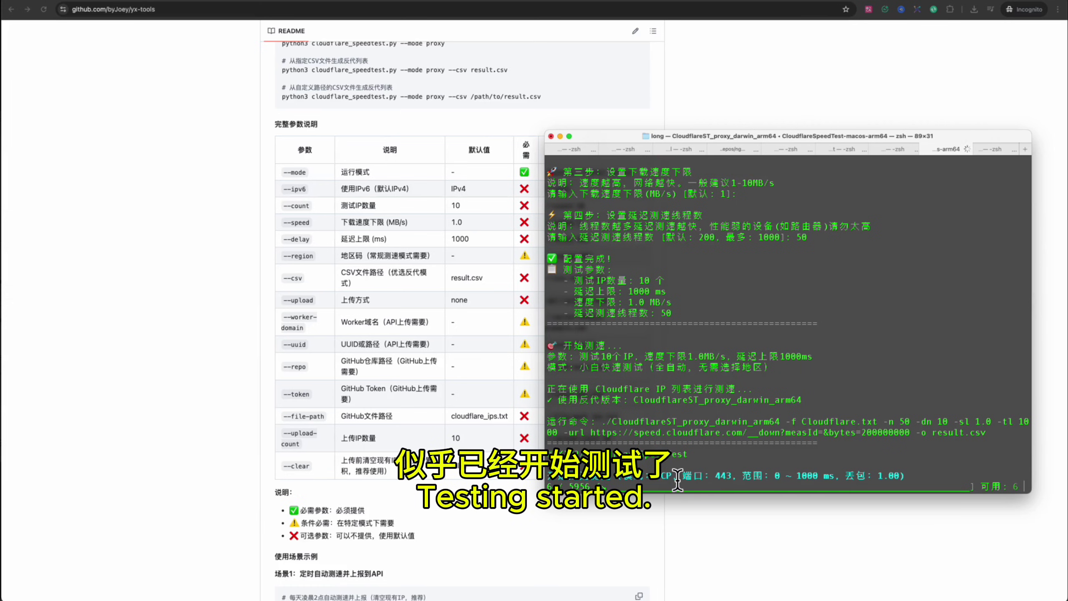
- On the cfnew management page, select 开启API管理 for 允许API管理 (ae) and save the advanced configuration
scroll(434, 324, up, 10)
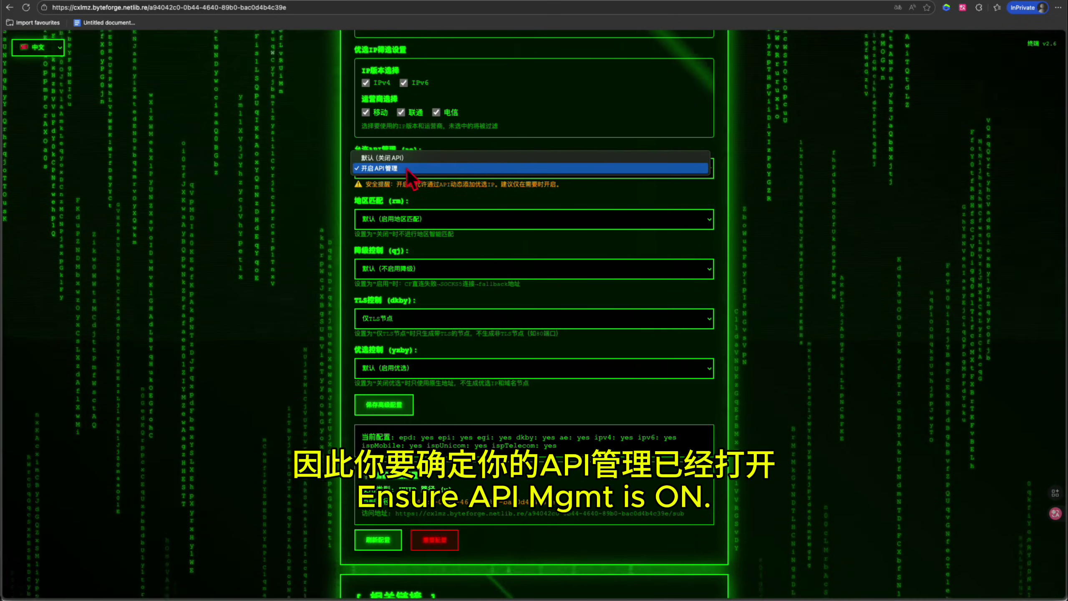
click(408, 168)
scroll(386, 343, down, 2)
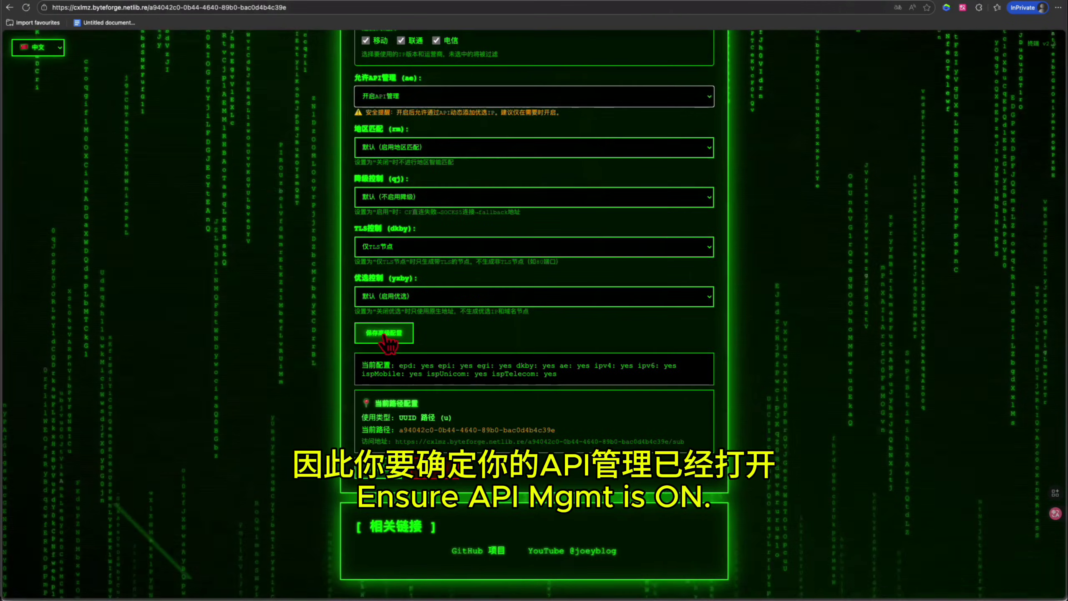
click(387, 334)
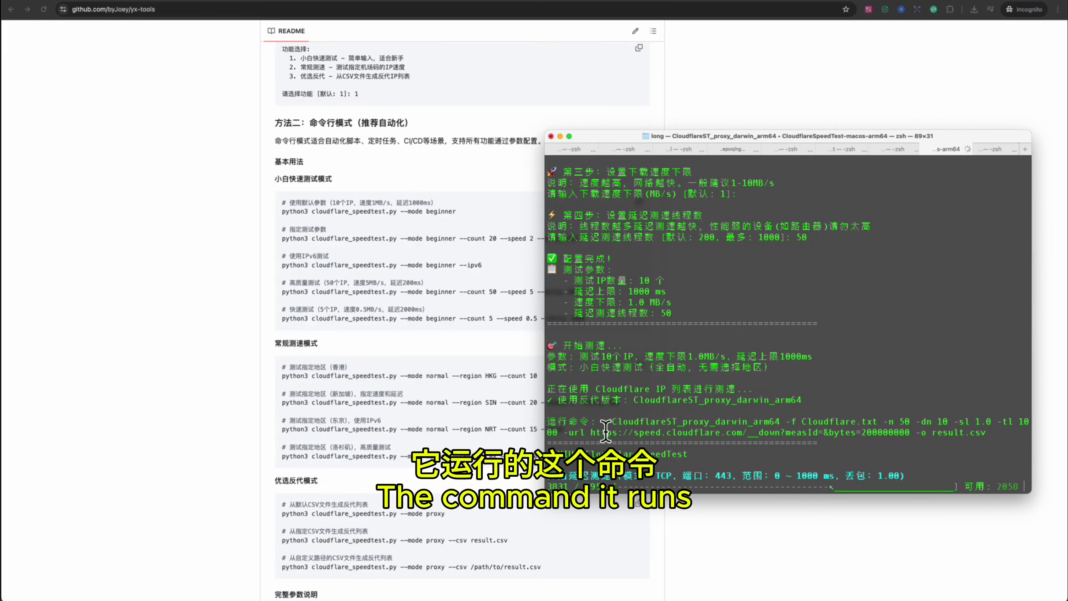
- Compare the test command run in Terminal with the README's 小白快速测试模式 examples and check the latency and download test output
drag(602, 421, 983, 438)
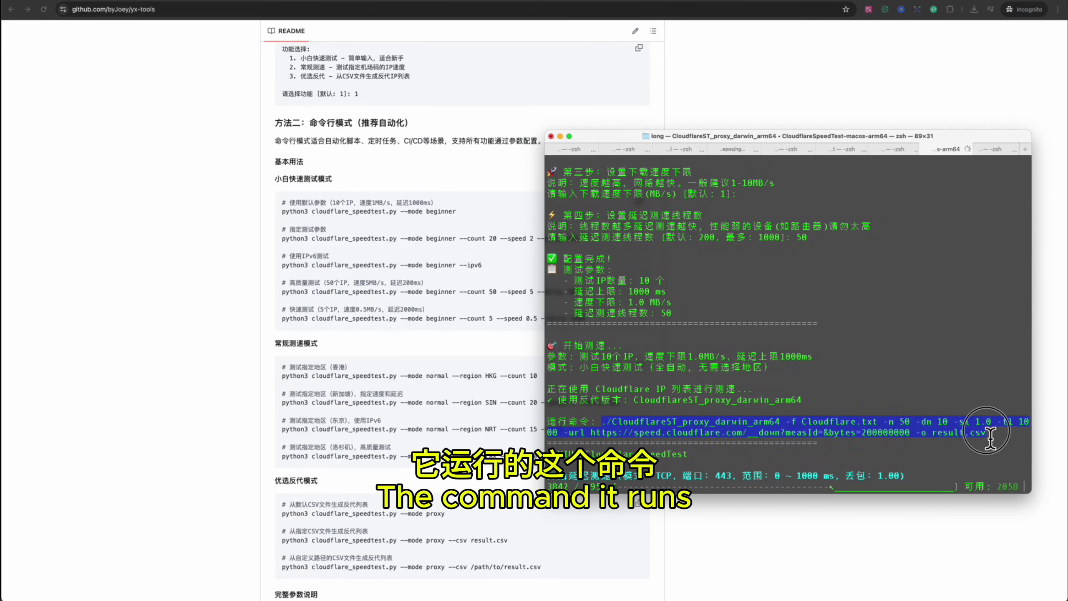
drag(281, 182, 605, 265)
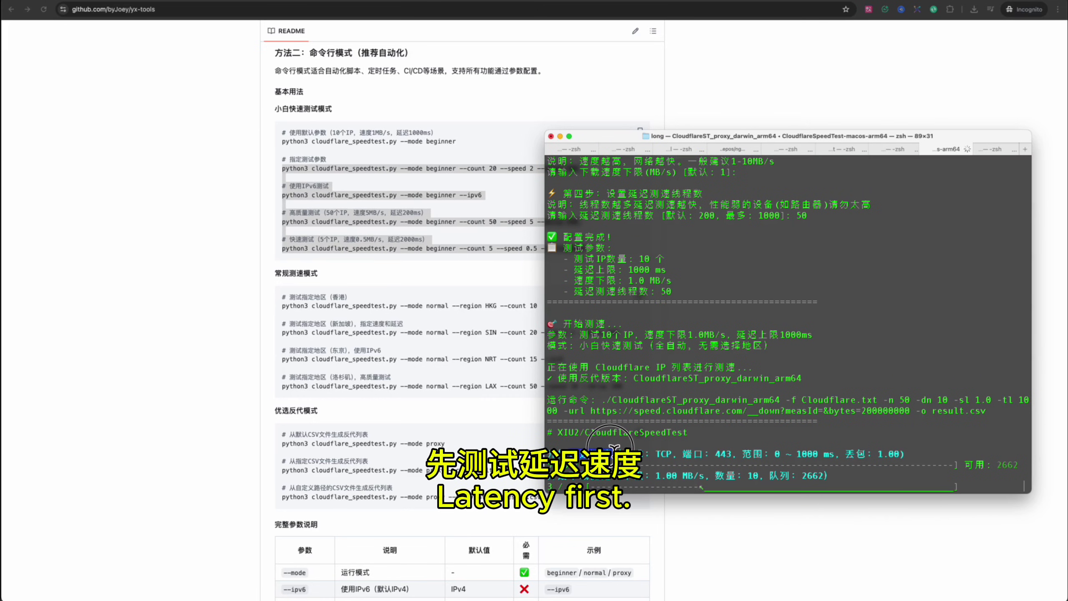
drag(587, 480, 612, 484)
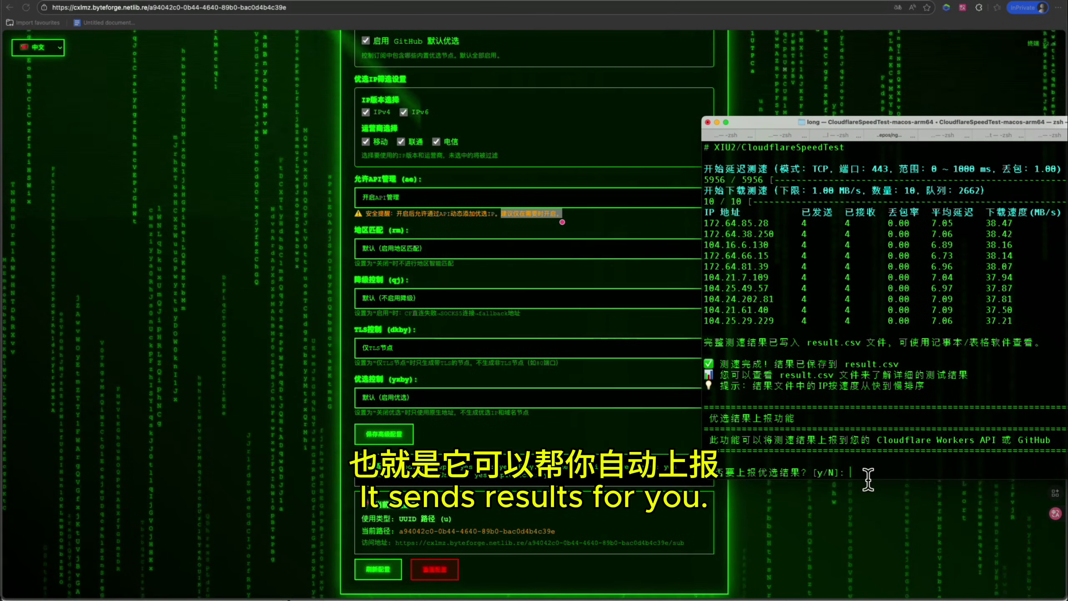
- Answer y to reporting the preferred results and choose upload method 1, Cloudflare Workers API
double_click(989, 441)
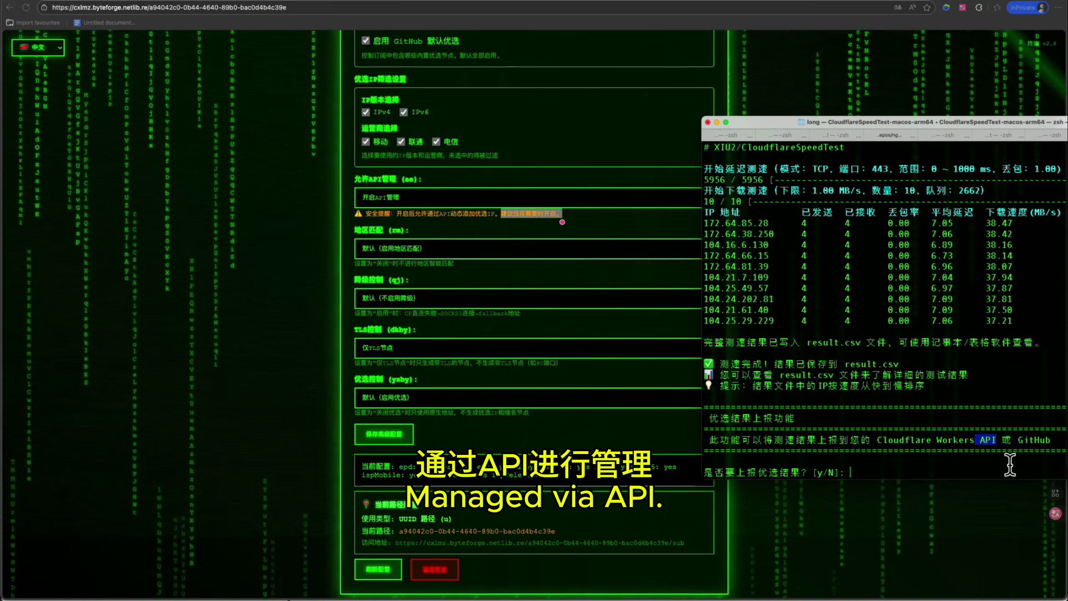
click(870, 469)
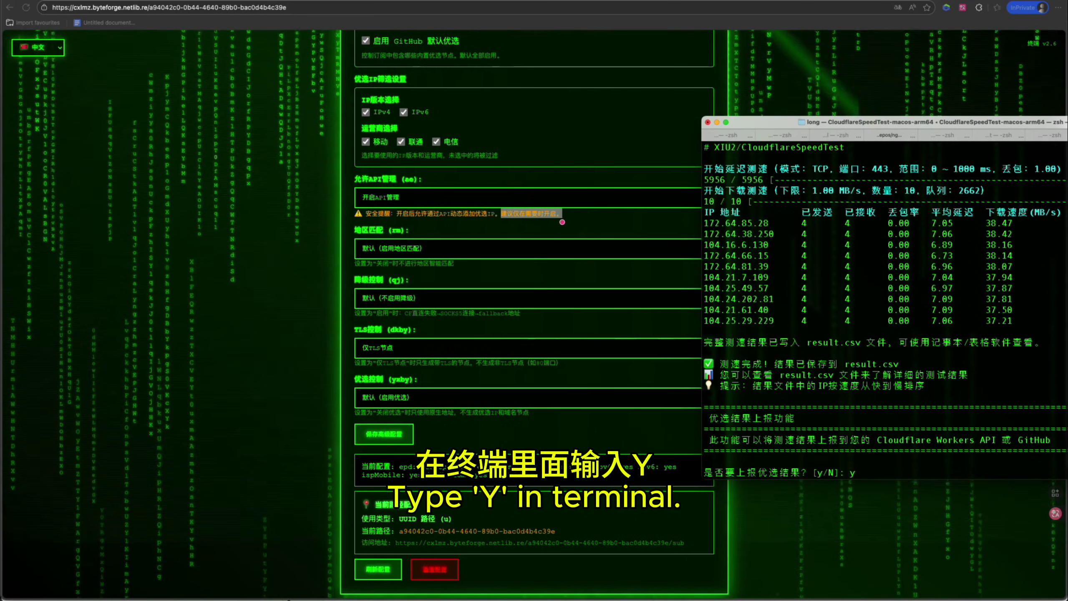
text(y)
key(Return)
drag(732, 429, 849, 429)
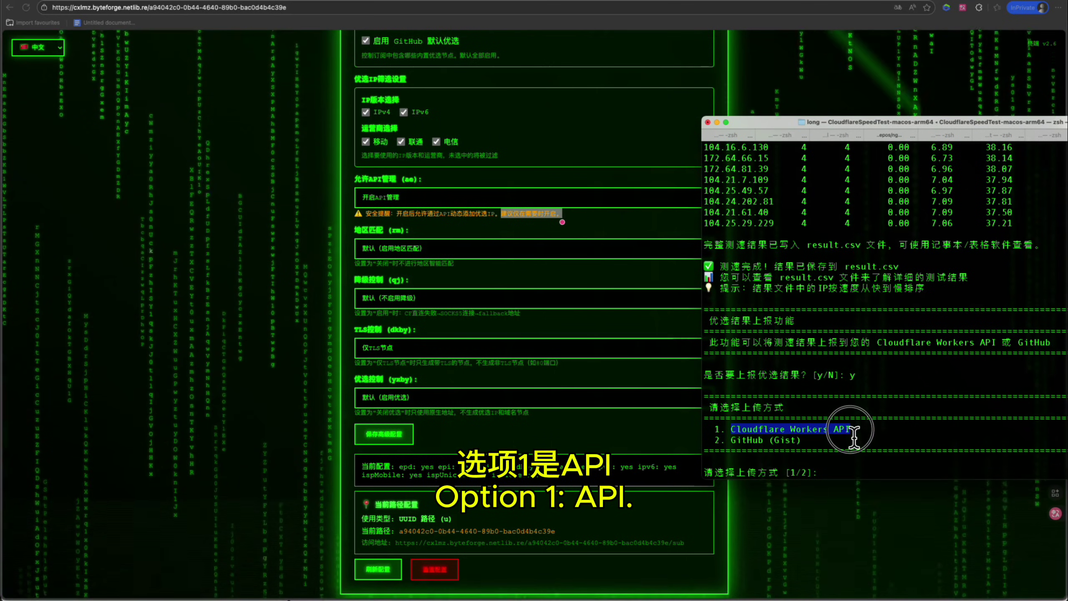
text(1)
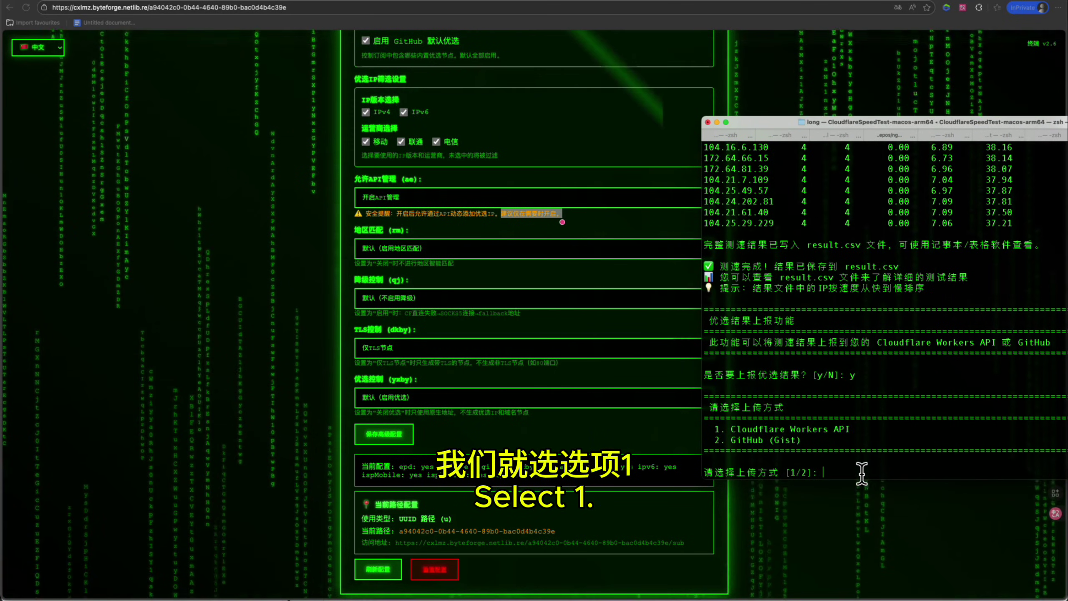
key(Return)
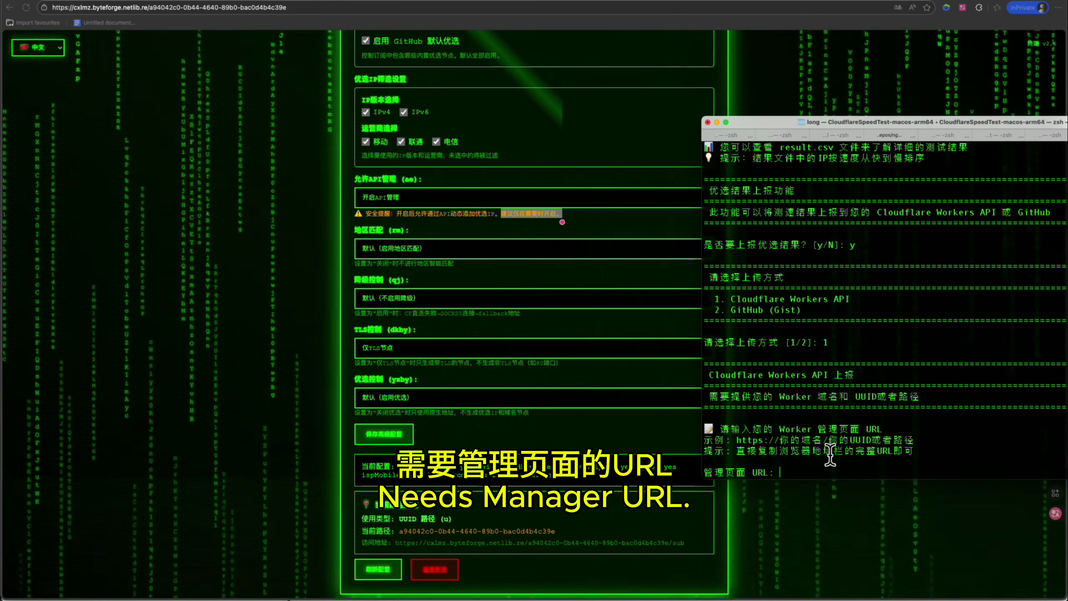
- Copy the cfnew management page address into Terminal's 管理页面 URL prompt and answer n to saving the configuration for reuse
click(300, 7)
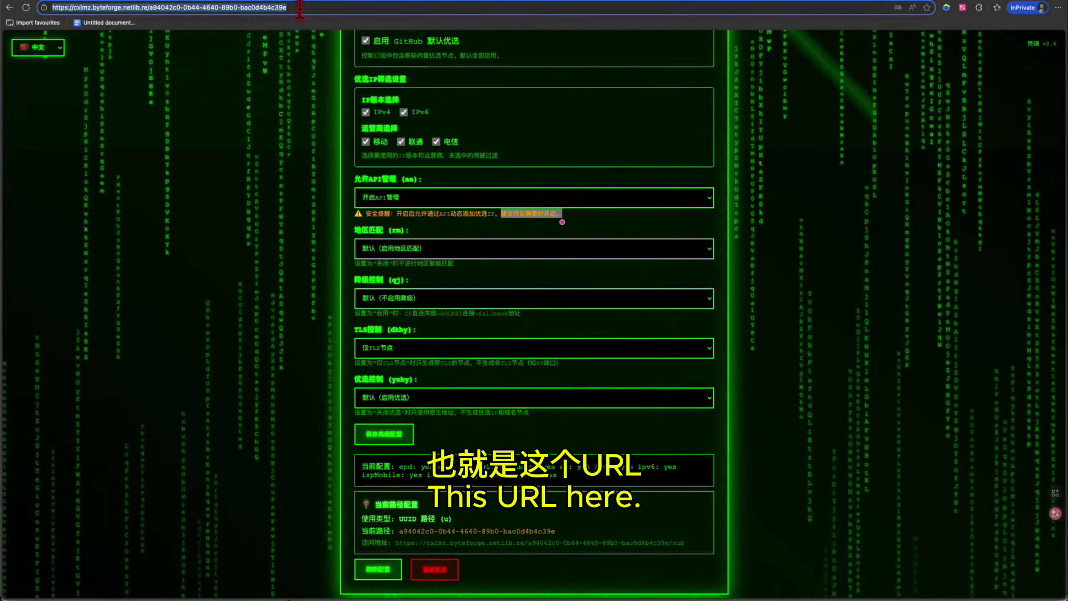
key(super+c)
key(super+Tab)
key(super+v)
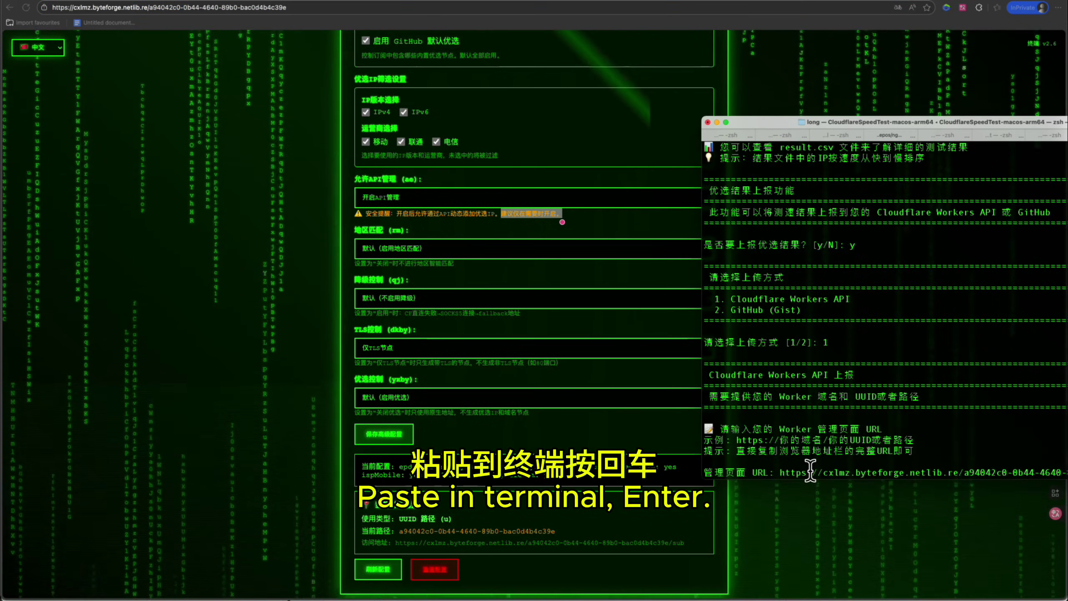
drag(975, 134, 767, 85)
key(Return)
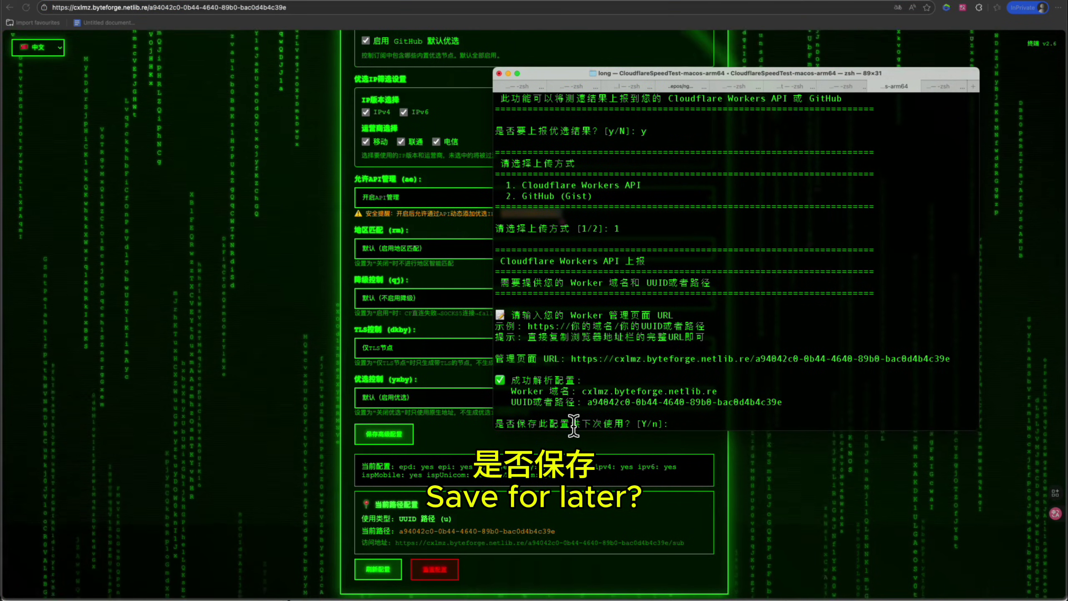
text(n)
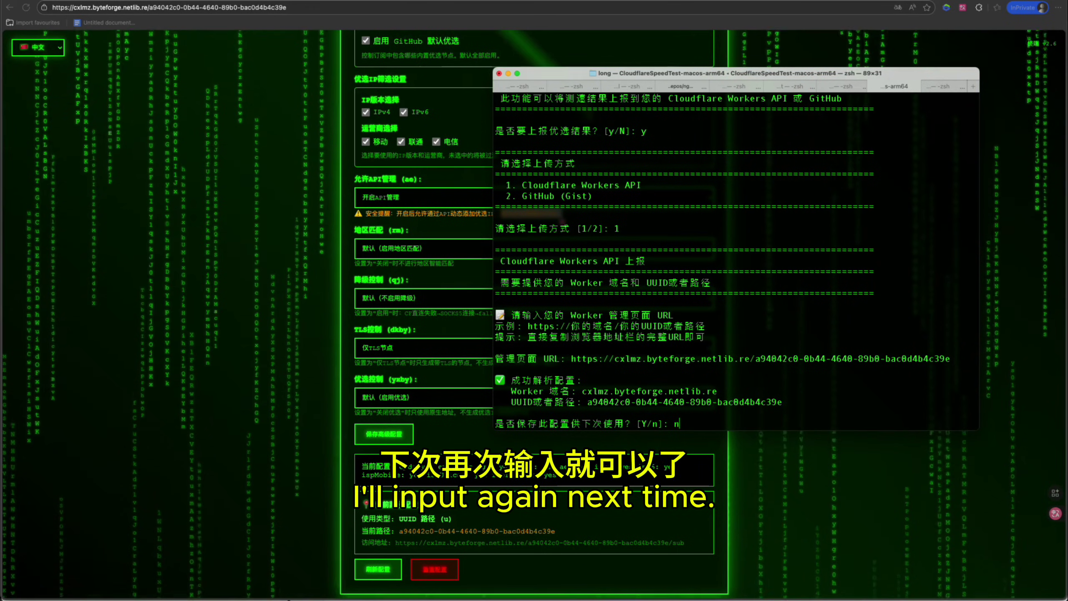
key(Return)
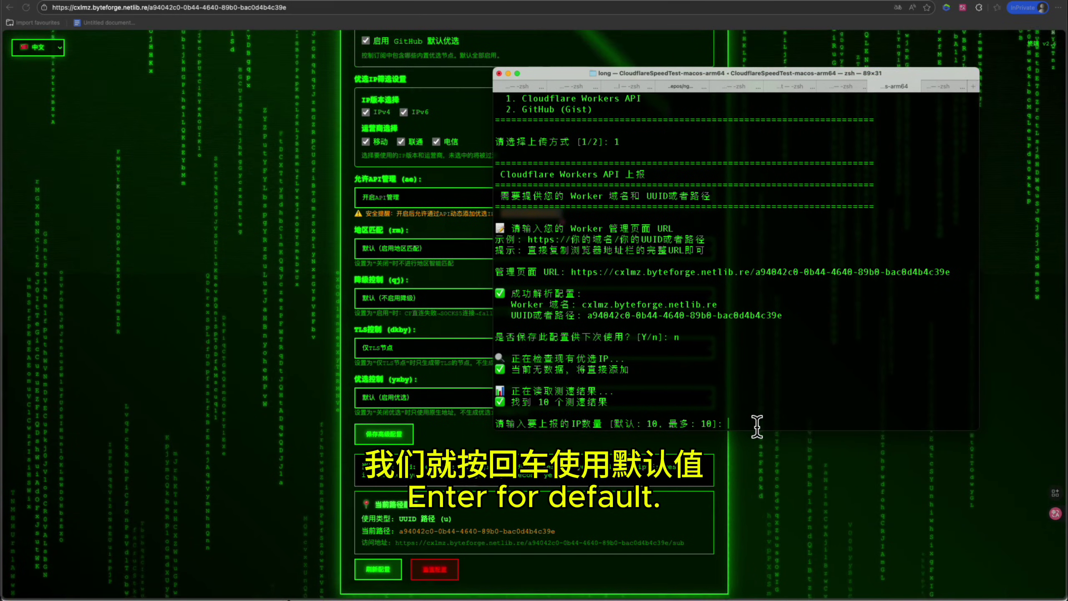
- Confirm uploading the default 10 preferred IPs with Y and answer N to setting up a scheduled task
key(Return)
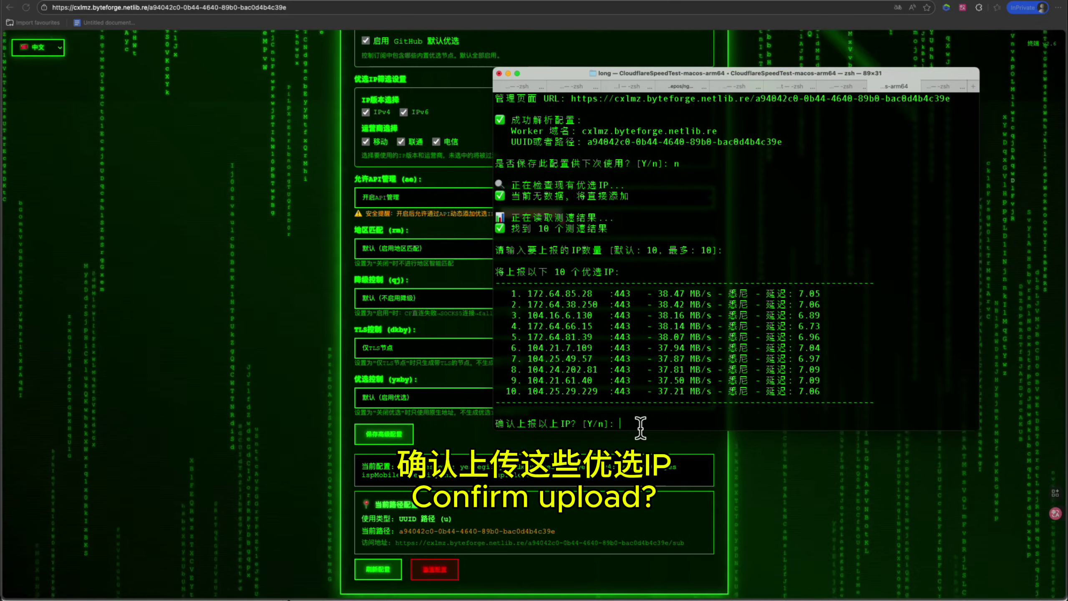
text(Y)
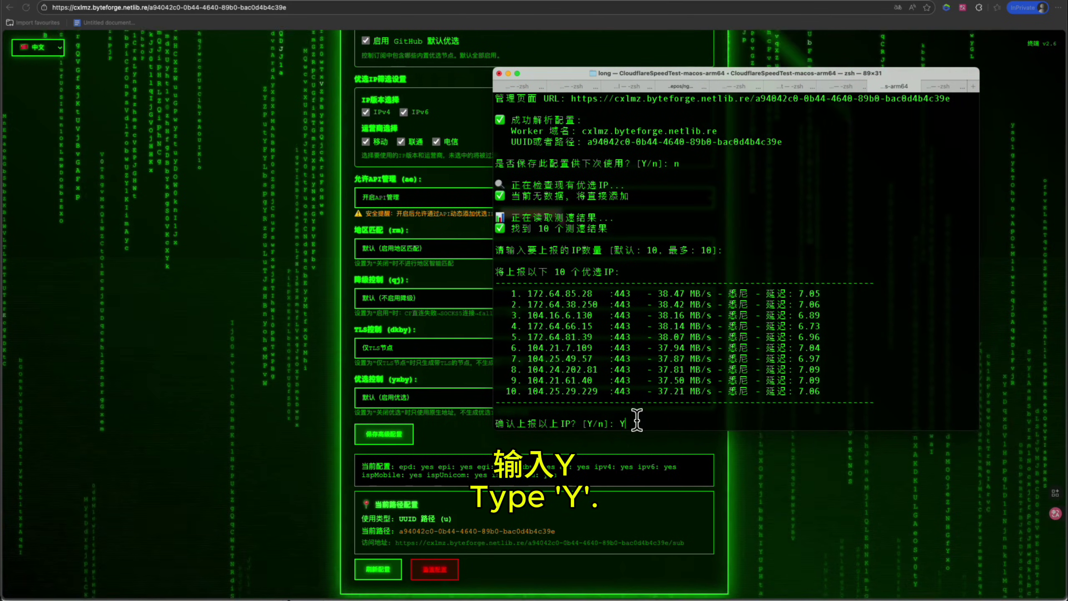
key(Return)
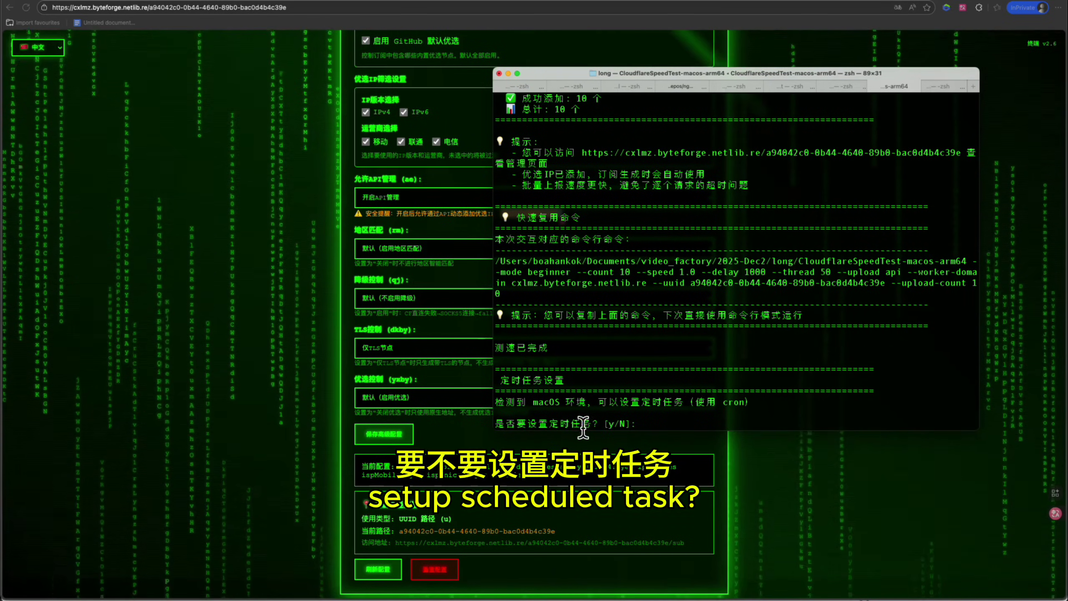
text(N)
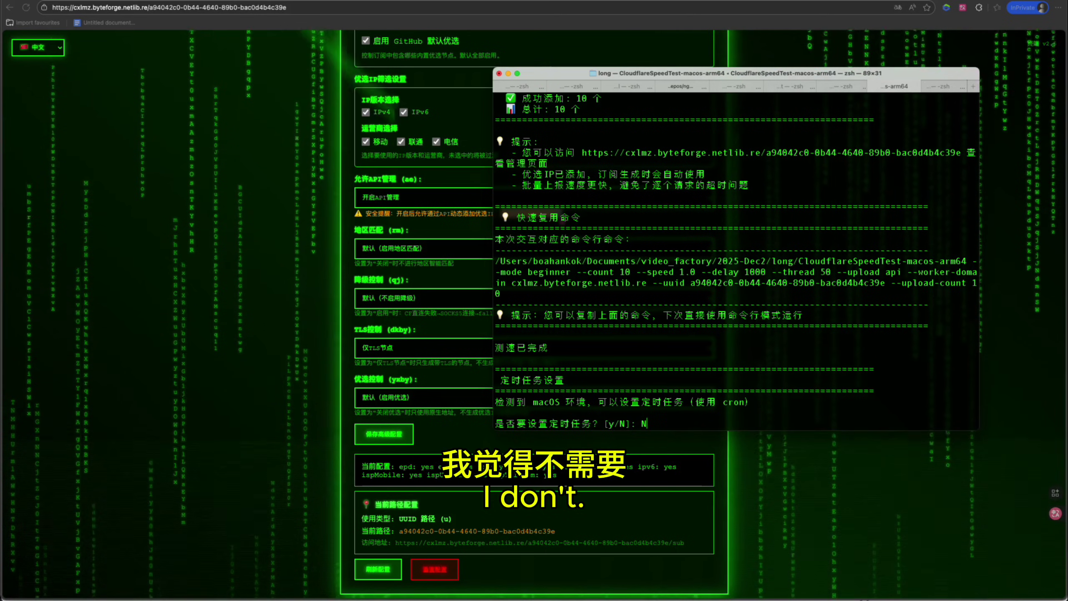
key(Return)
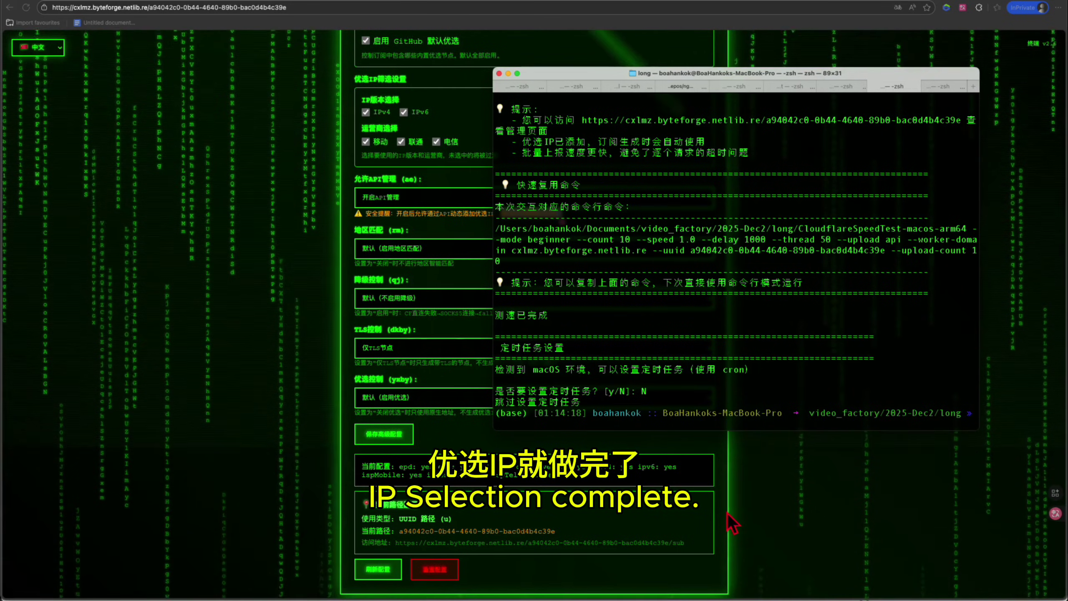
- Run a latency test on the proxy nodes in Clash Verge and check the thread count used for the Terminal speed test
click(780, 504)
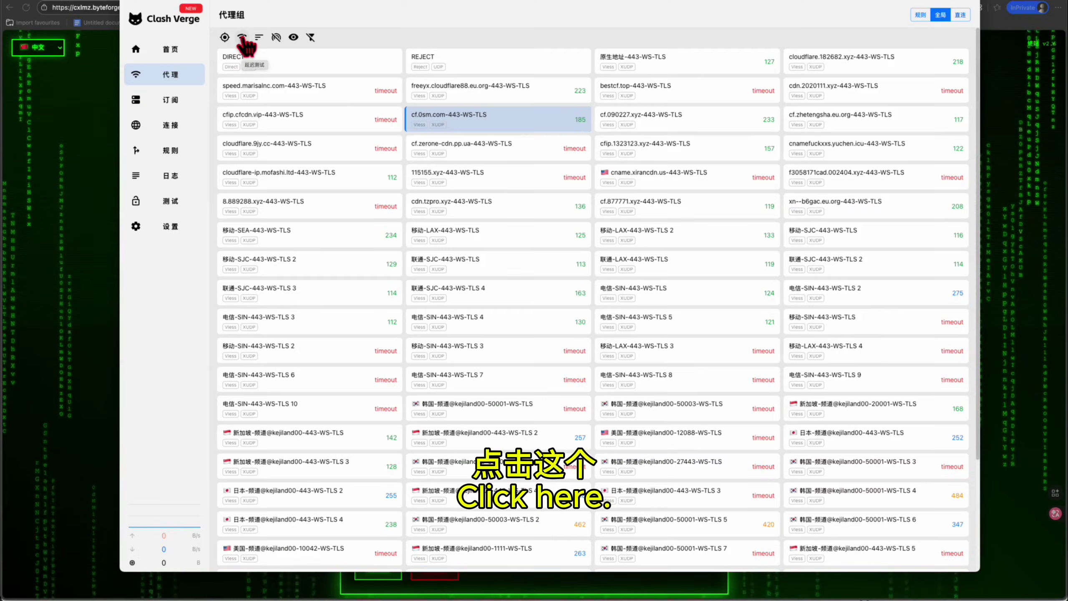
click(242, 38)
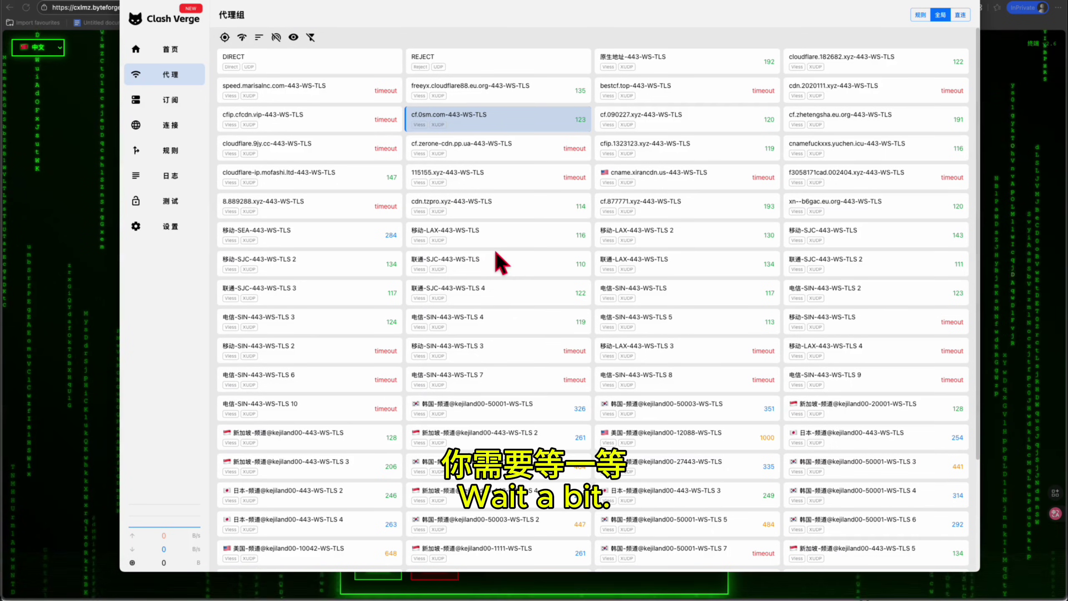
key(super+Tab)
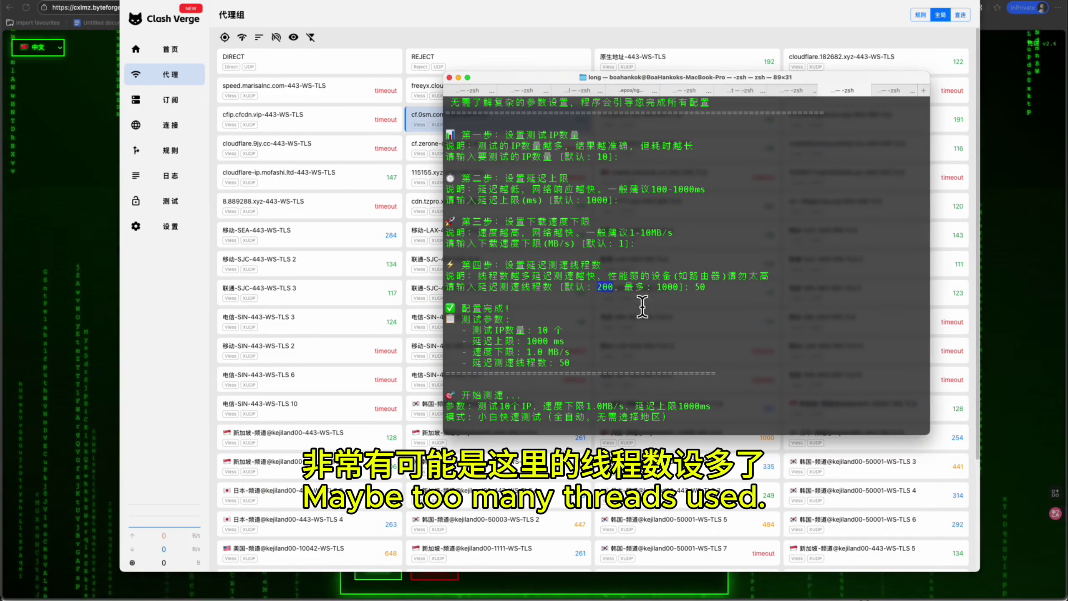
double_click(699, 289)
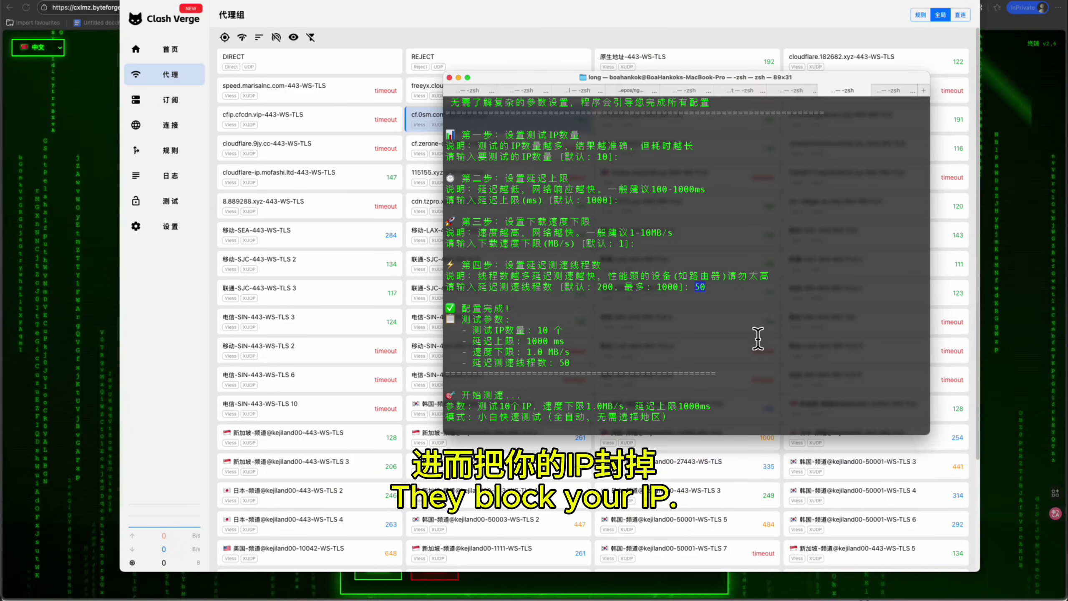
- Back on the cfnew management page, set 允许API管理 (ae) to 默认（关闭API） and save the advanced configuration
click(589, 42)
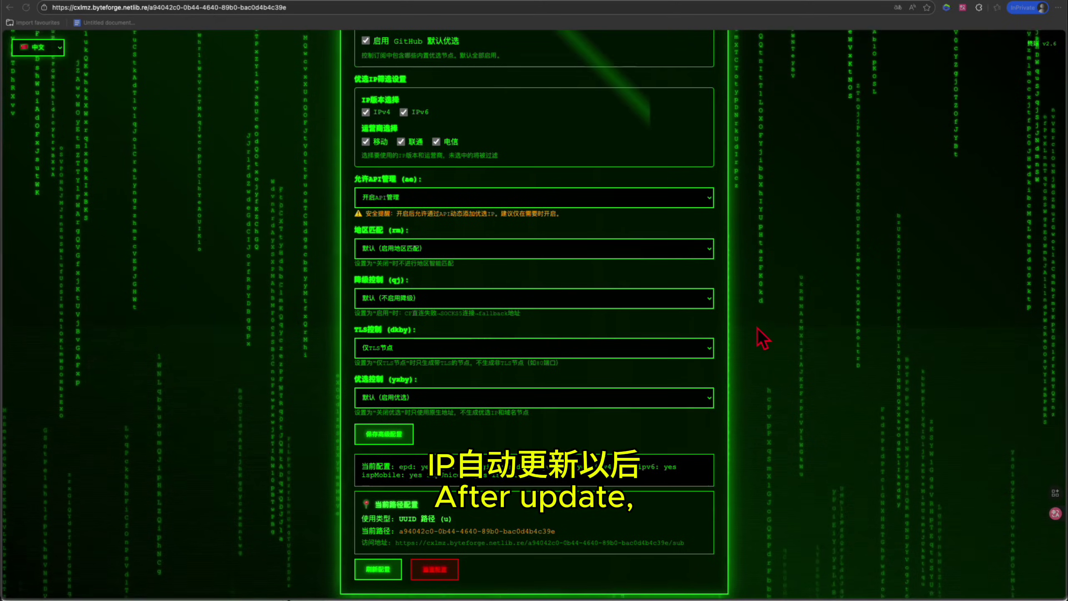
drag(501, 216, 563, 215)
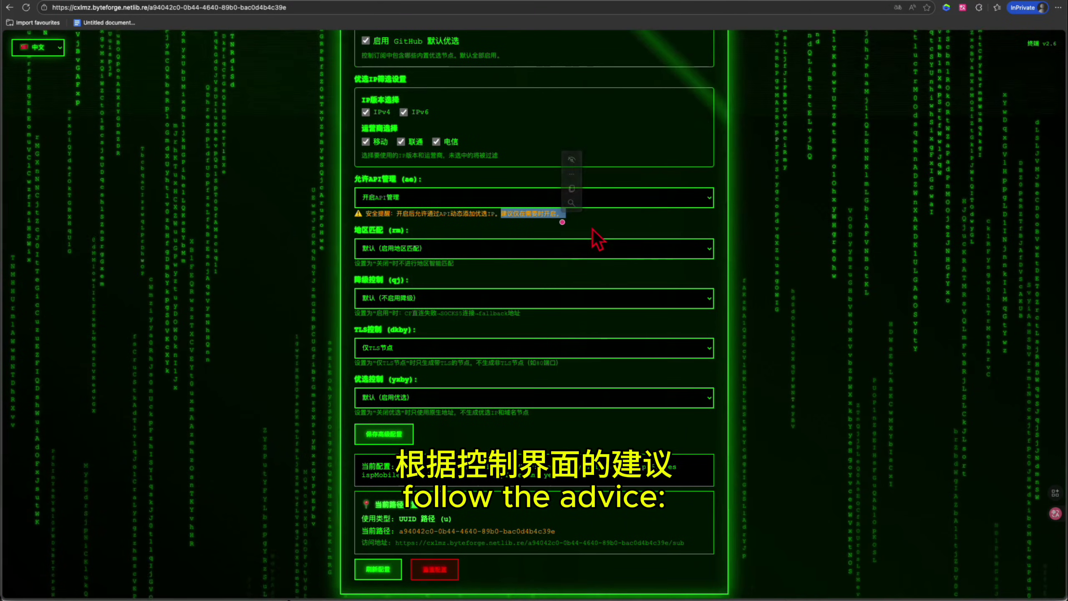
click(448, 197)
click(448, 189)
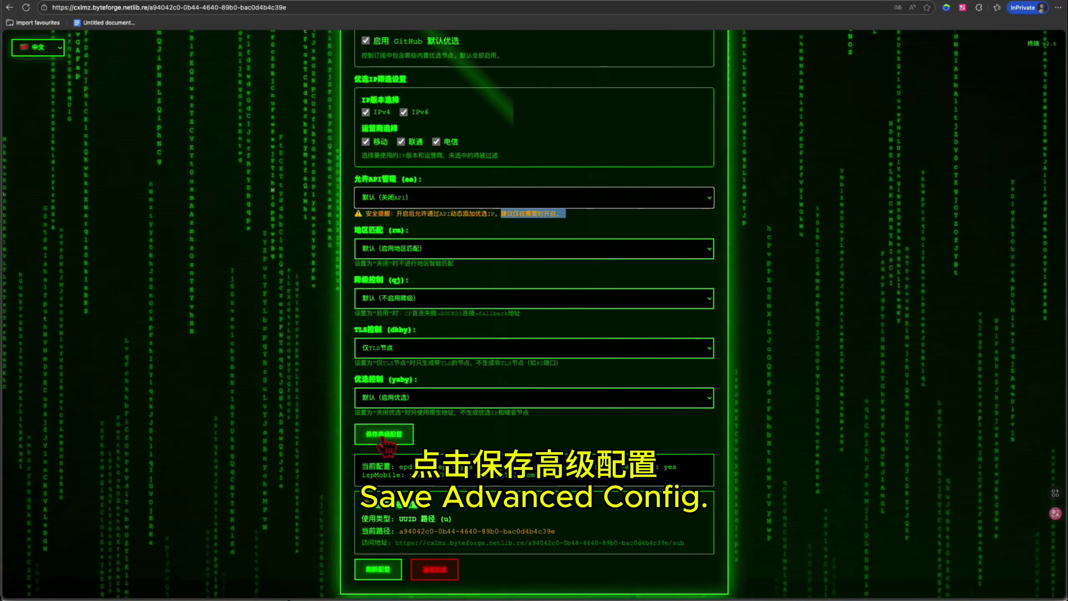
click(384, 435)
scroll(382, 438, down, 12)
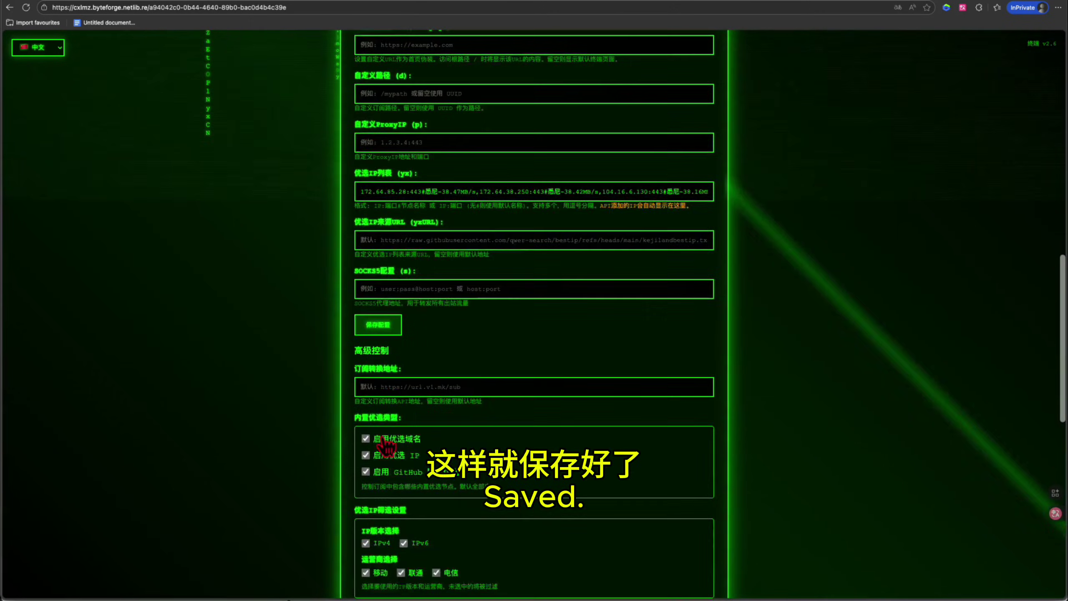
scroll(439, 398, up, 3)
scroll(445, 369, down, 3)
scroll(444, 369, down, 3)
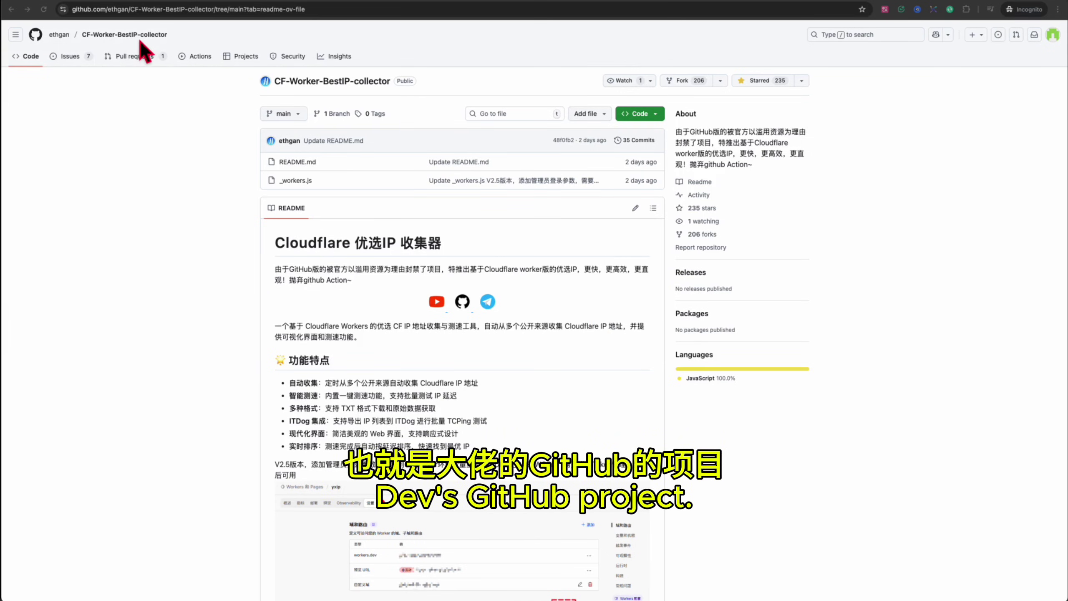
- Read the CF-Worker-BestIP-collector README for its prerequisites and Wrangler deployment steps, and look for a manual deployment method
scroll(290, 220, down, 15)
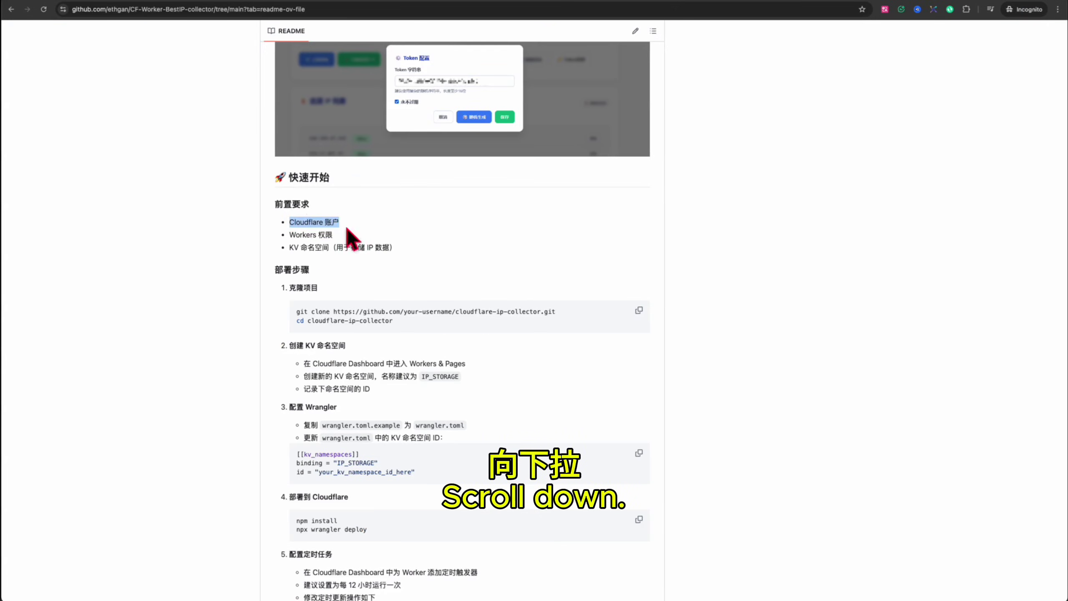
drag(312, 221, 400, 238)
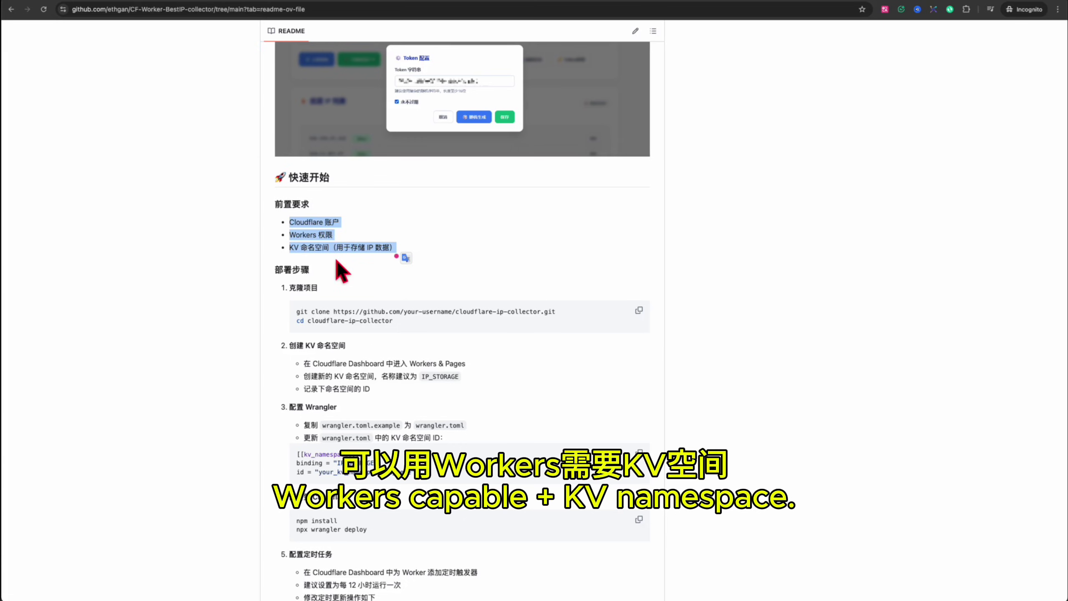
scroll(420, 265, down, 3)
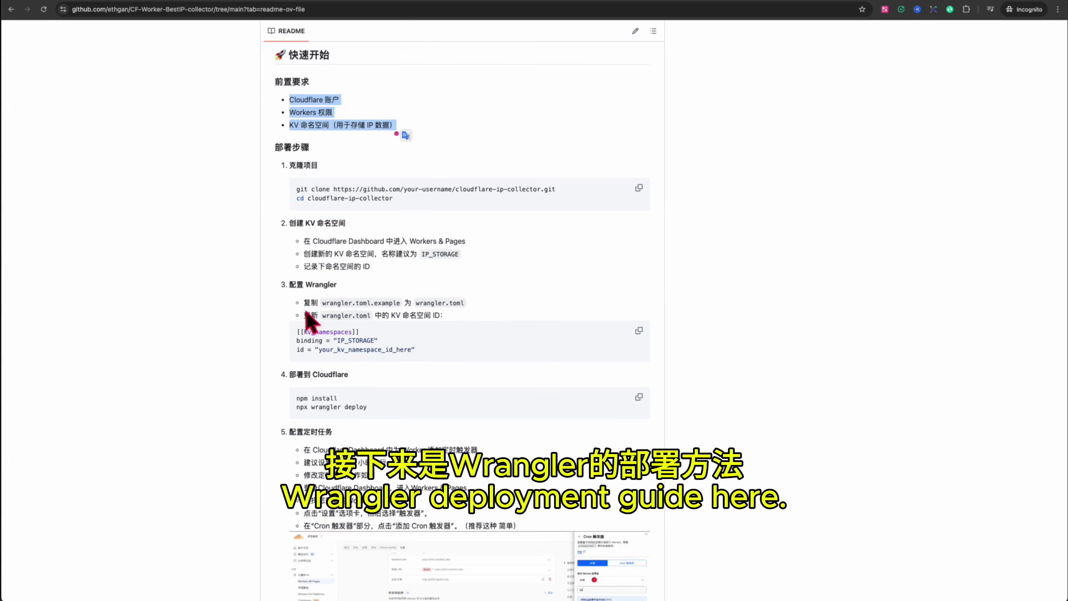
click(321, 285)
scroll(506, 294, down, 5)
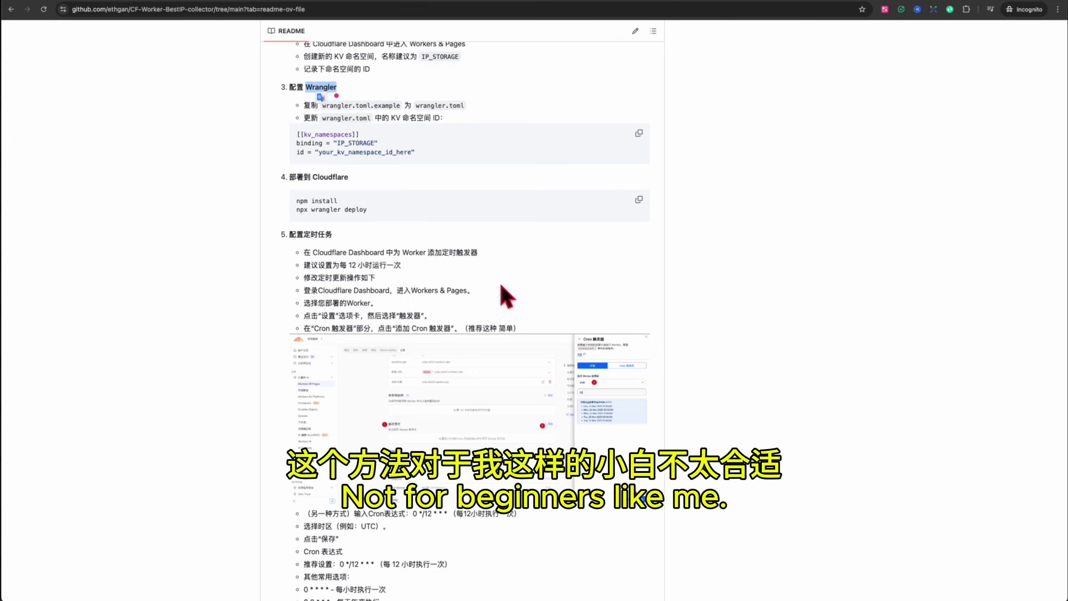
scroll(505, 293, down, 12)
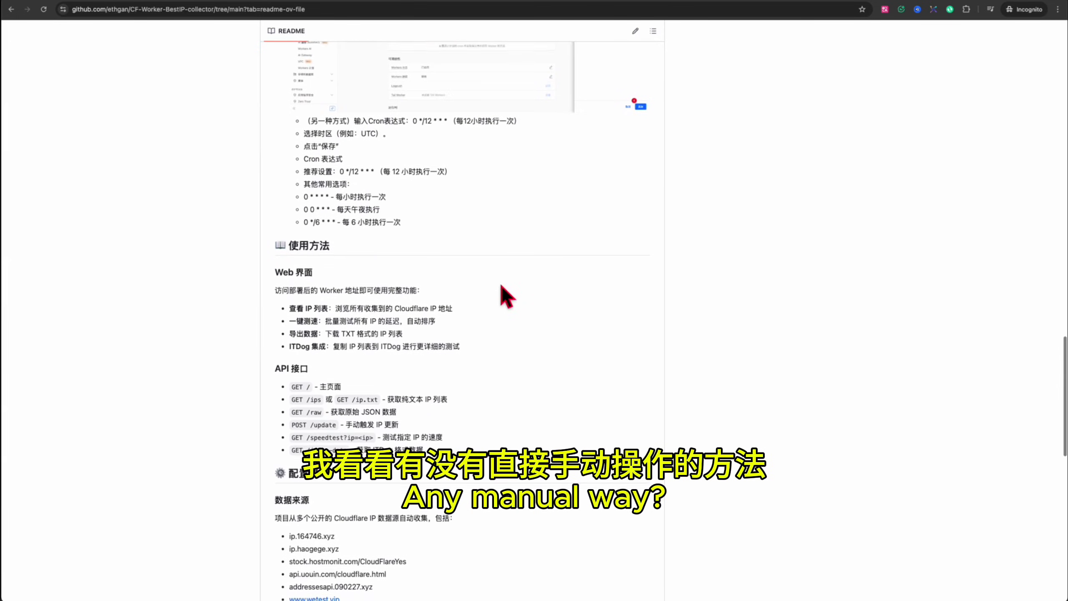
scroll(505, 293, down, 11)
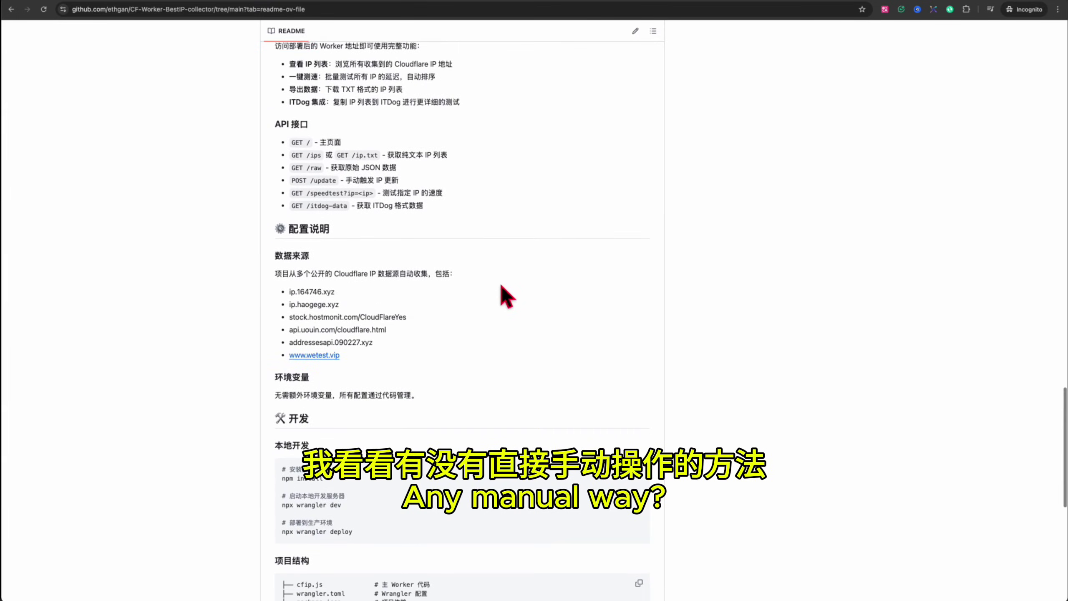
scroll(506, 297, up, 20)
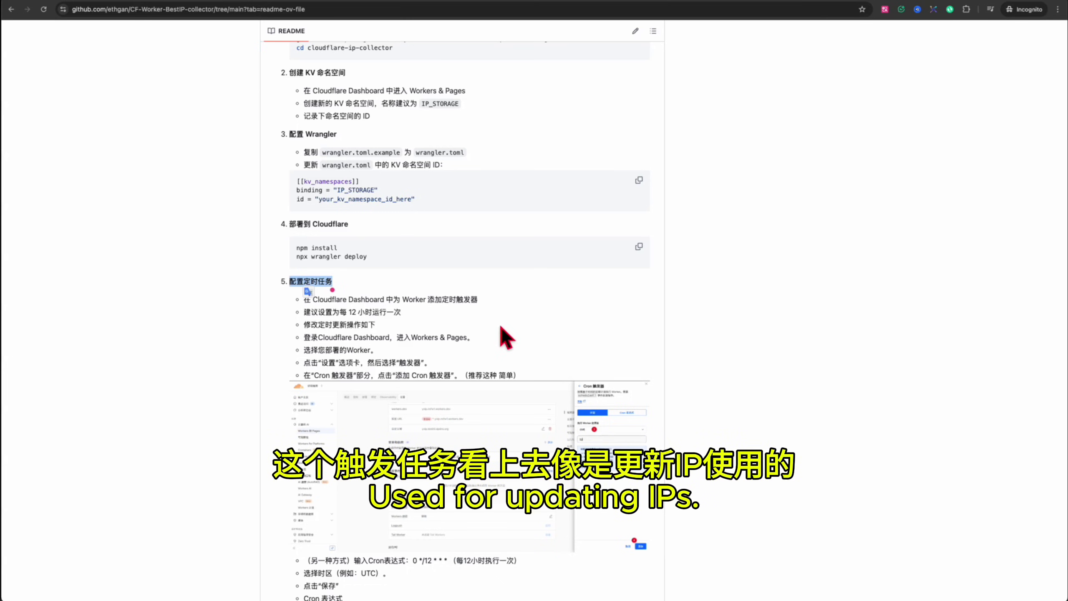
- Examine the README's scheduled update instructions, recommended Cron expression, preferred IP data sources and environment variables
drag(333, 324, 375, 324)
scroll(576, 332, down, 4)
drag(340, 428, 364, 427)
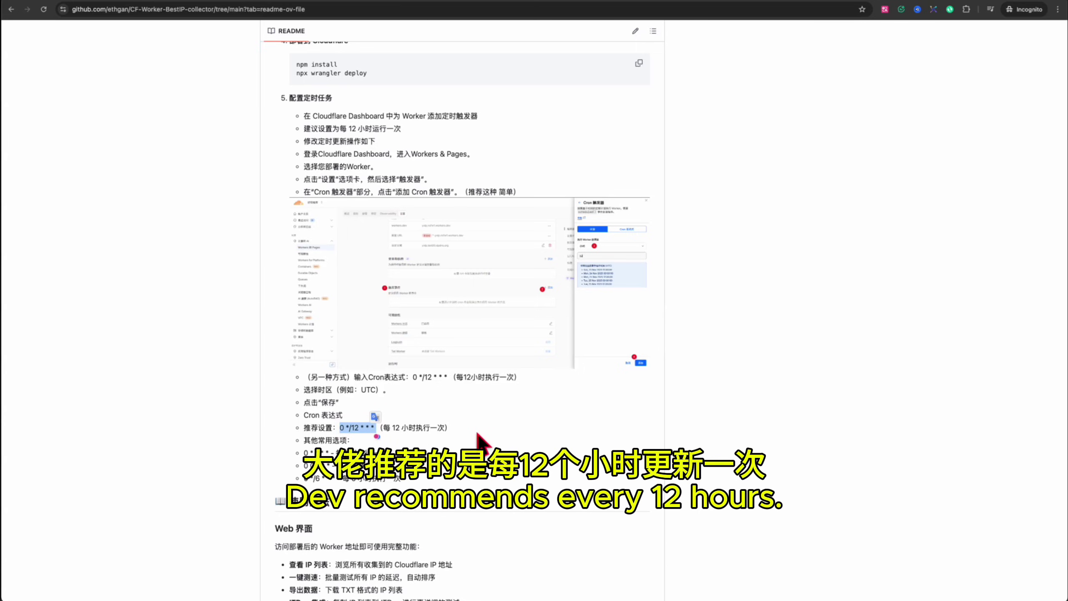
scroll(479, 440, down, 9)
drag(288, 389, 422, 456)
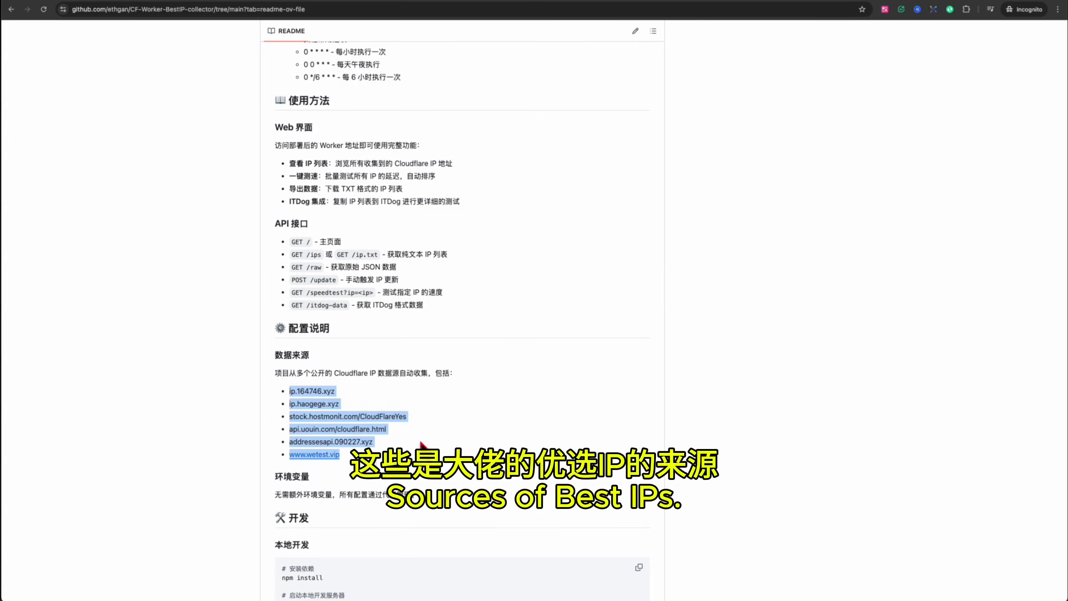
drag(275, 495, 330, 495)
- Open _workers.js in the repository, locate the IP_STORAGE variable, and copy the worker code into the text editor
scroll(530, 468, up, 20)
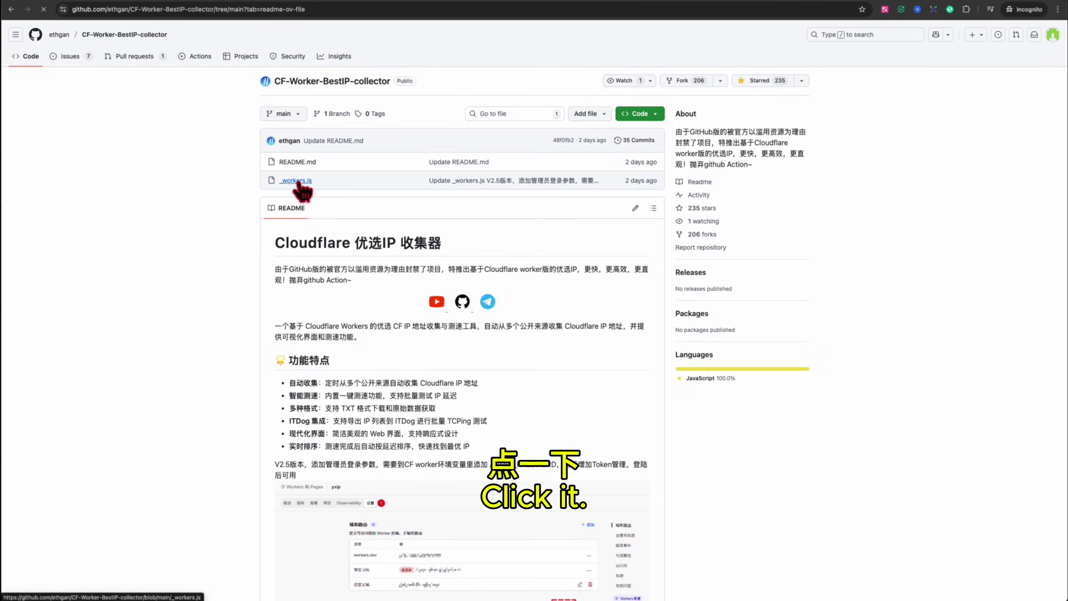
click(277, 243)
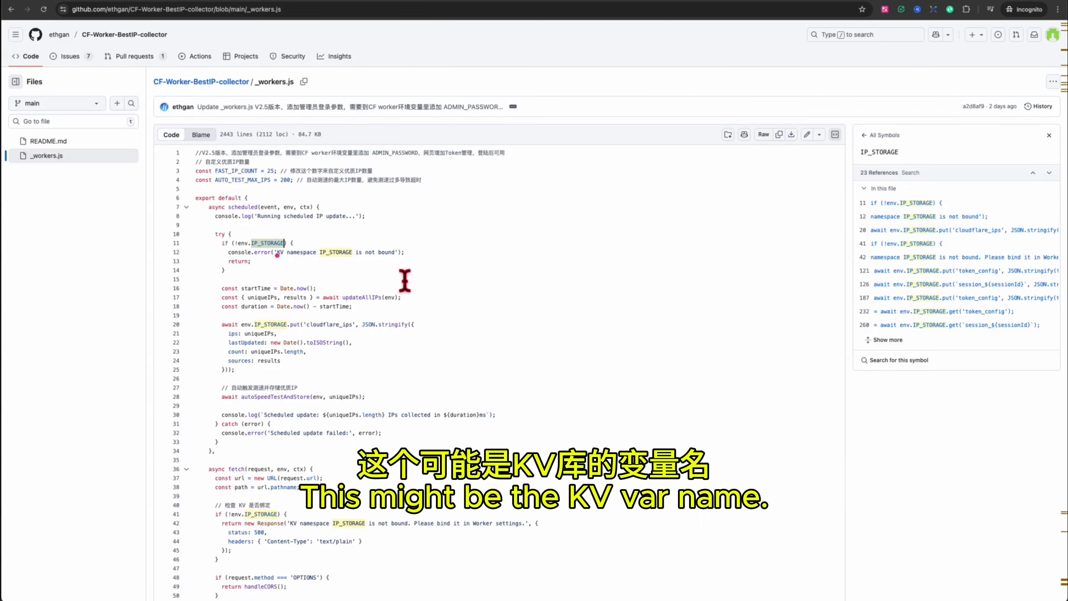
click(209, 83)
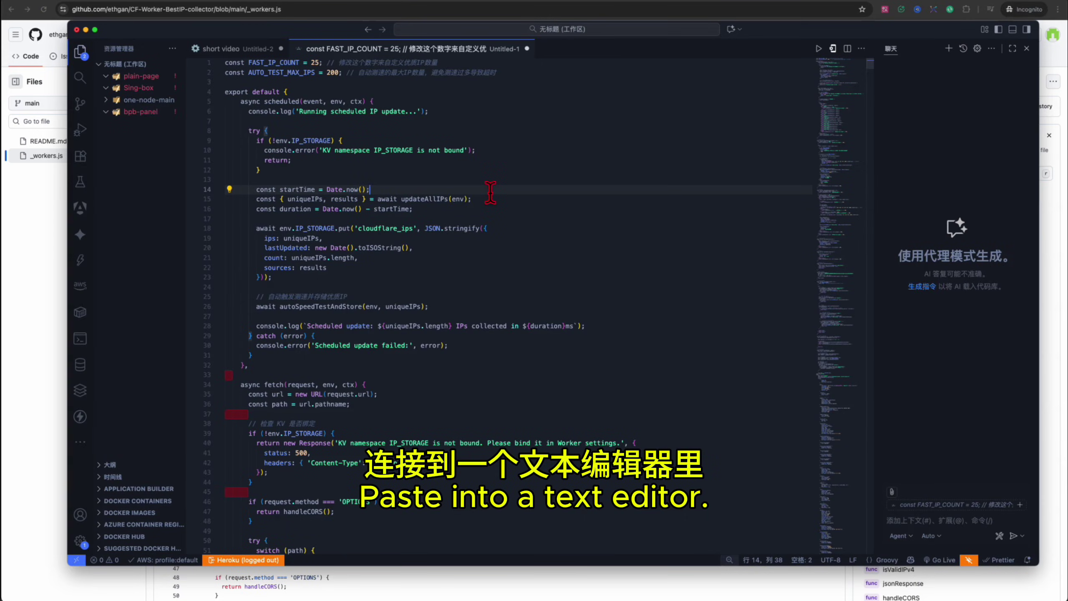
- Review the author's comments in the pasted worker code and rename every IP_STORAGE occurrence to YOUXUAN_IPS_KV
drag(437, 62, 339, 62)
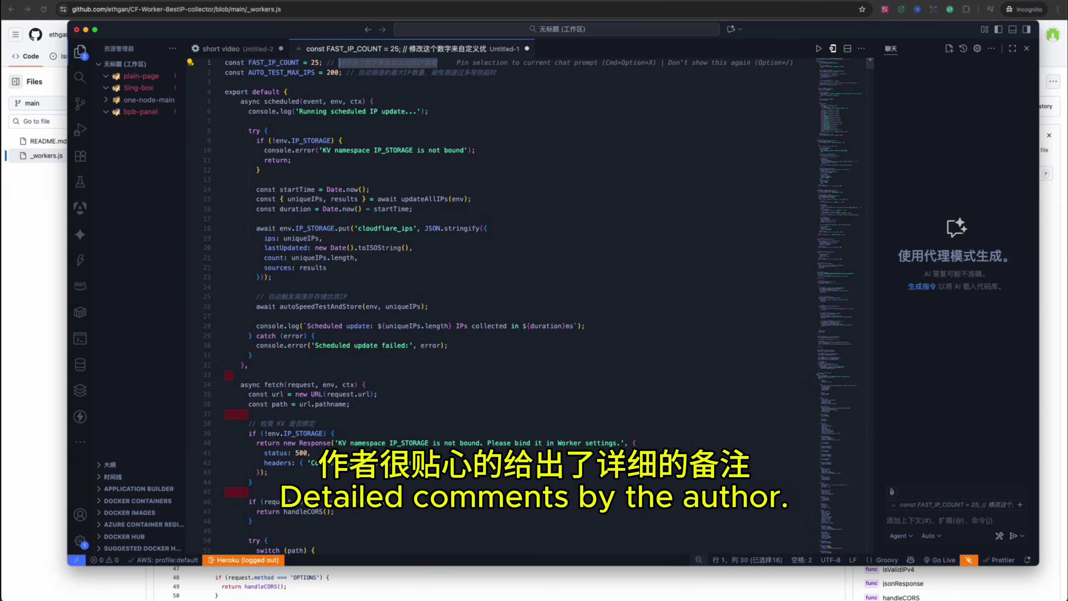
drag(353, 296, 257, 296)
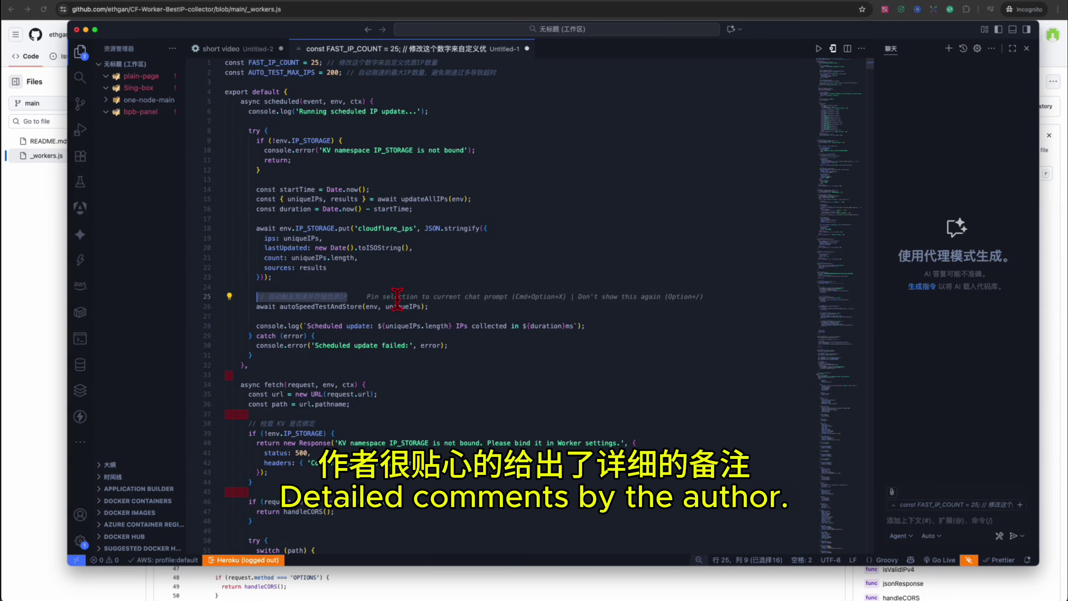
scroll(407, 378, down, 5)
scroll(416, 392, up, 5)
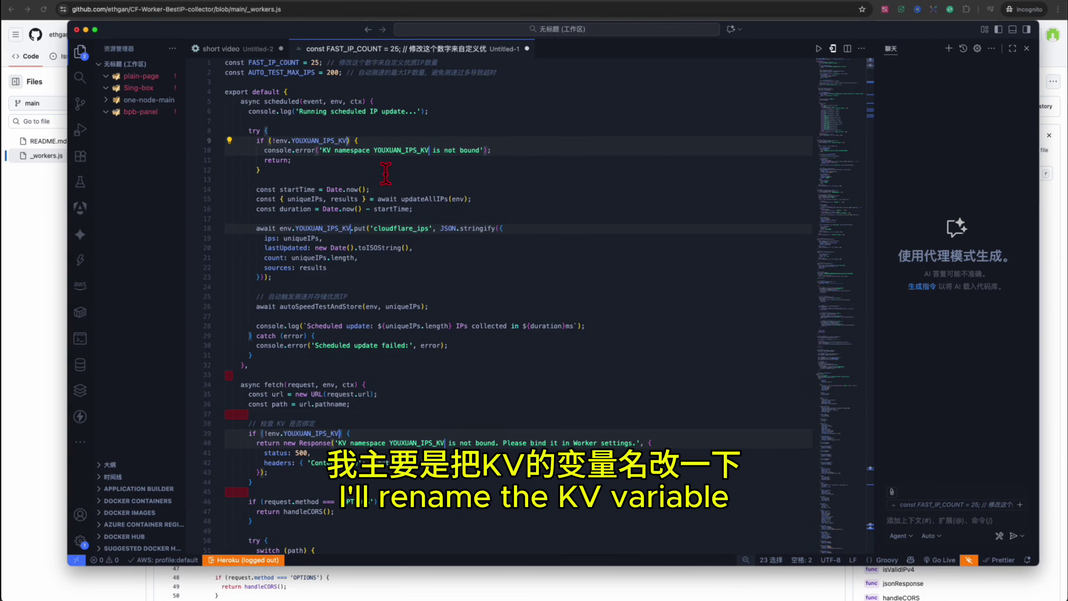
double_click(330, 139)
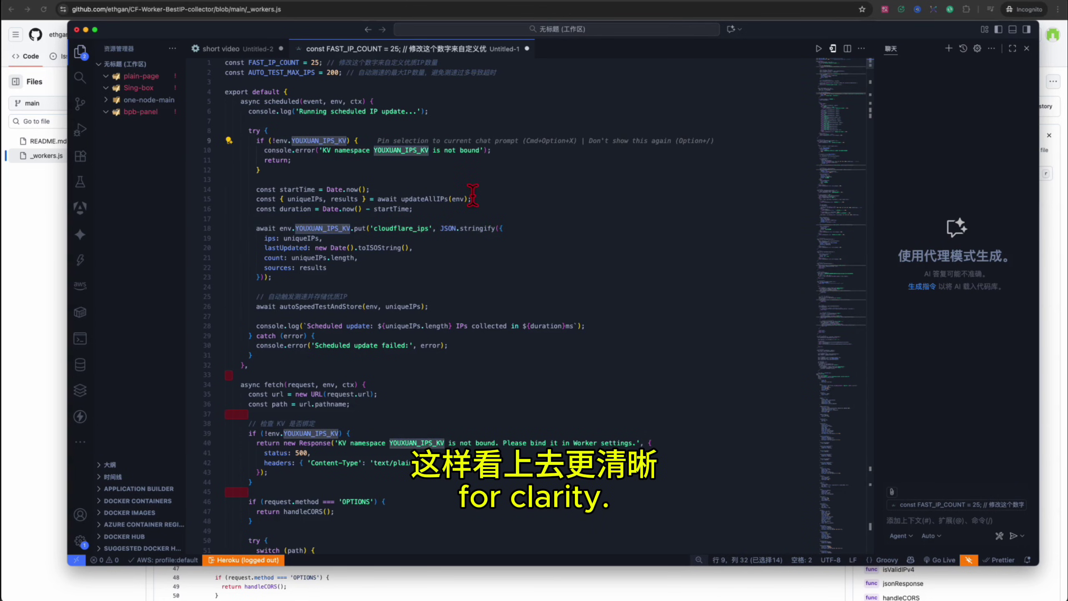
- Copy the entire renamed worker code, switch to the Cloudflare dashboard, and copy the hosted domain f.b.c.9.0.6.3.0.0.0.7.4.0.1.0.0.2.ip6.arpa
key(super+a)
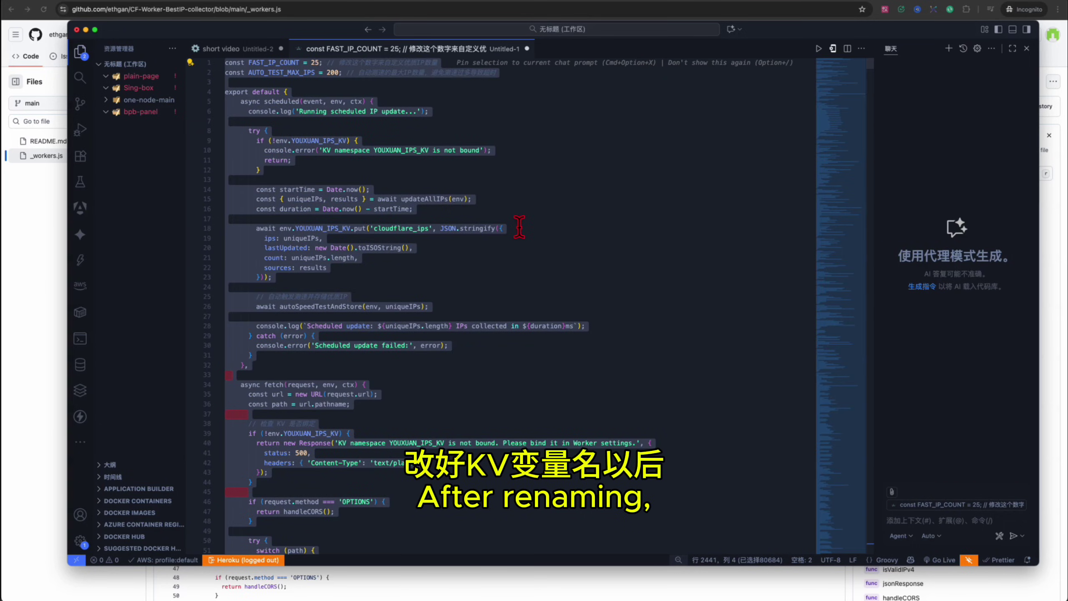
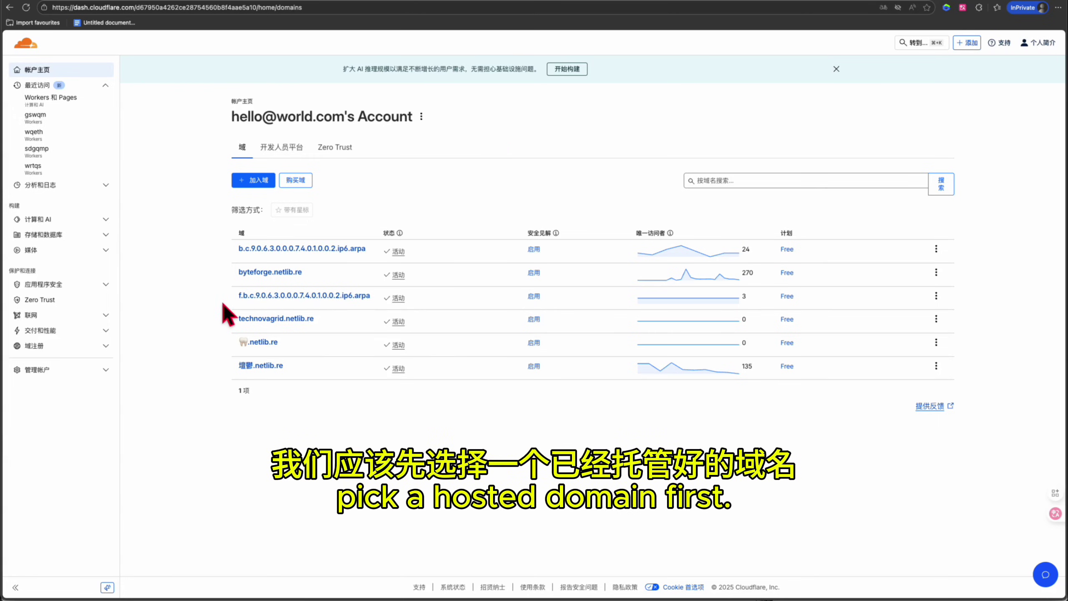
drag(237, 296, 365, 298)
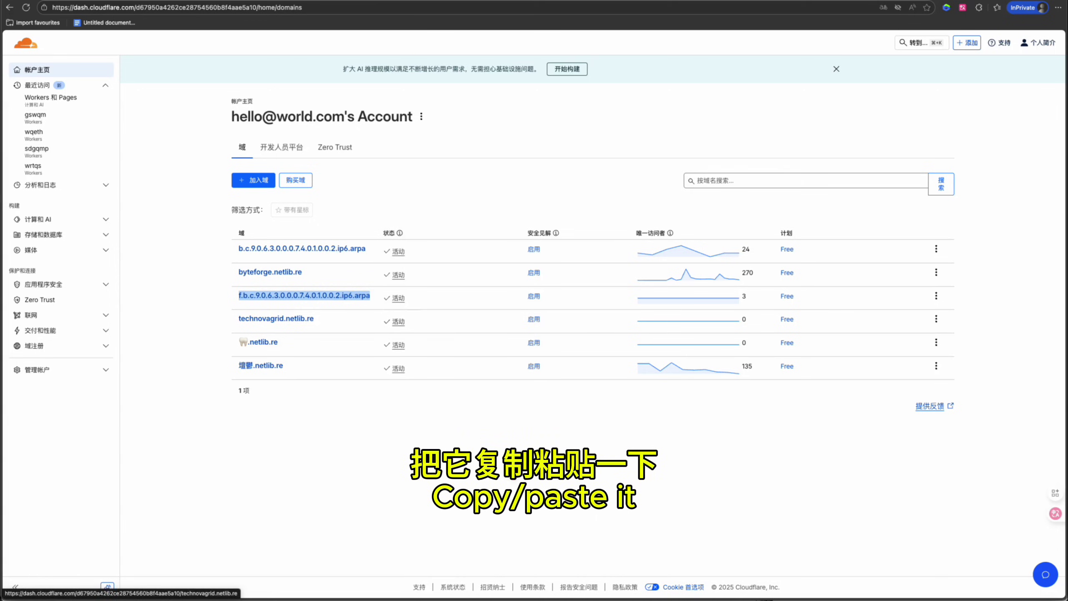
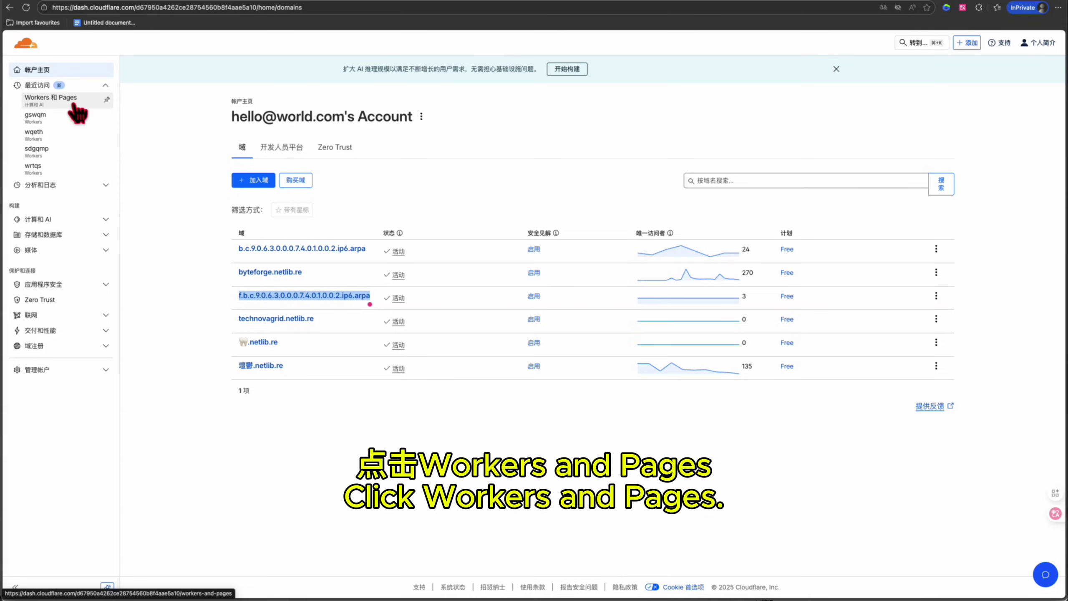
- Create a new Worker application named cswqz from the Hello World starter and deploy it
click(74, 105)
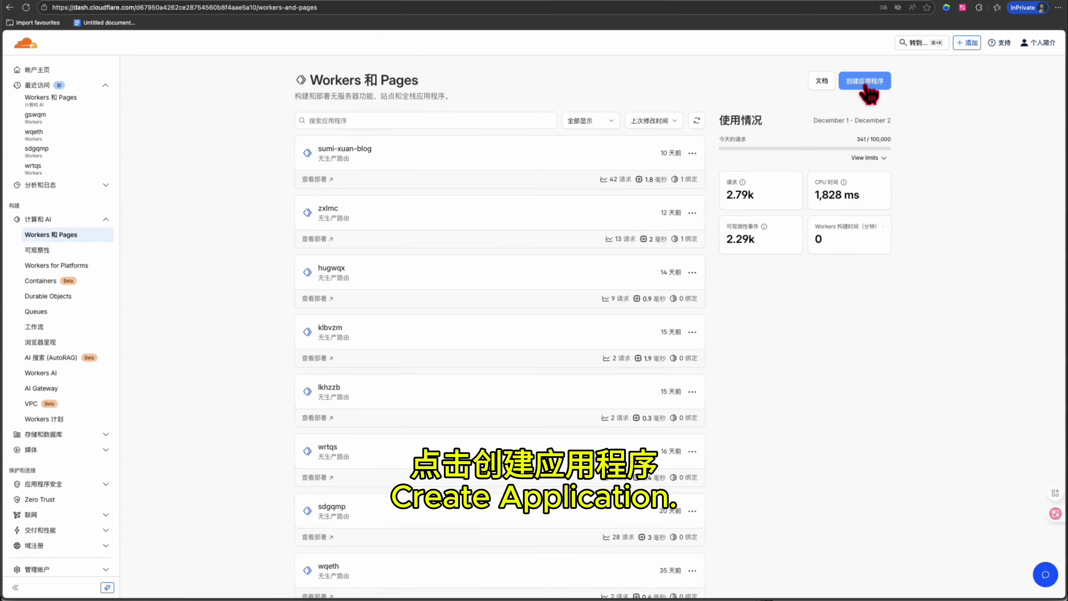
click(866, 87)
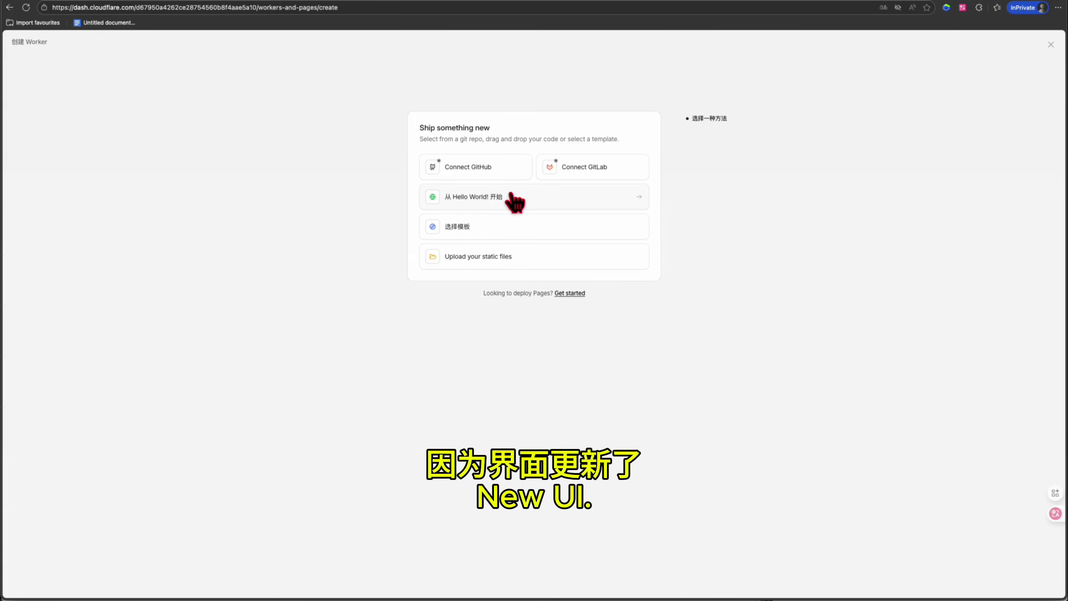
click(479, 198)
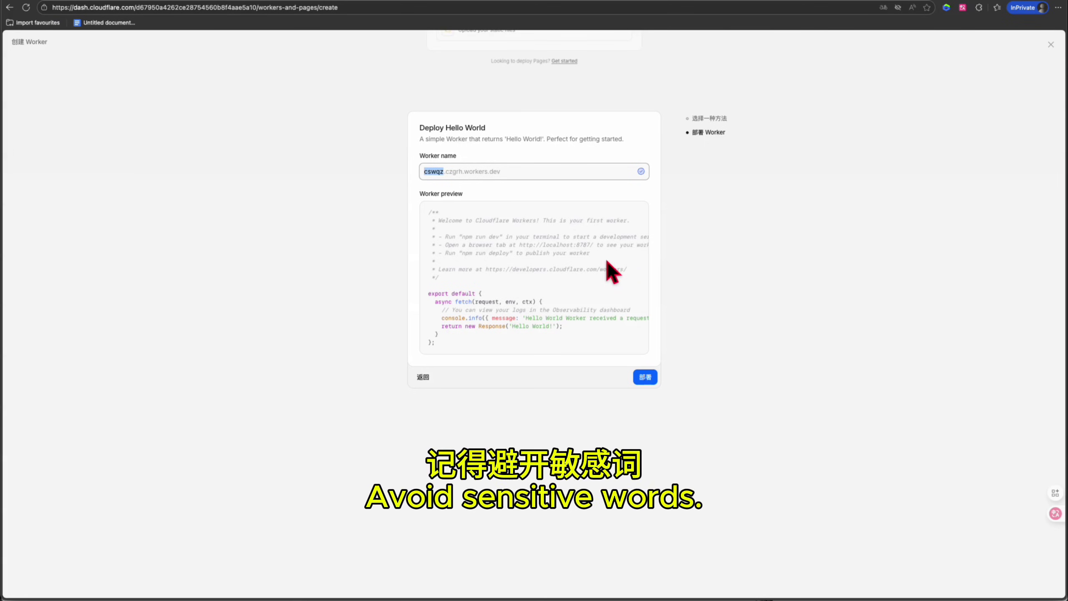
click(644, 378)
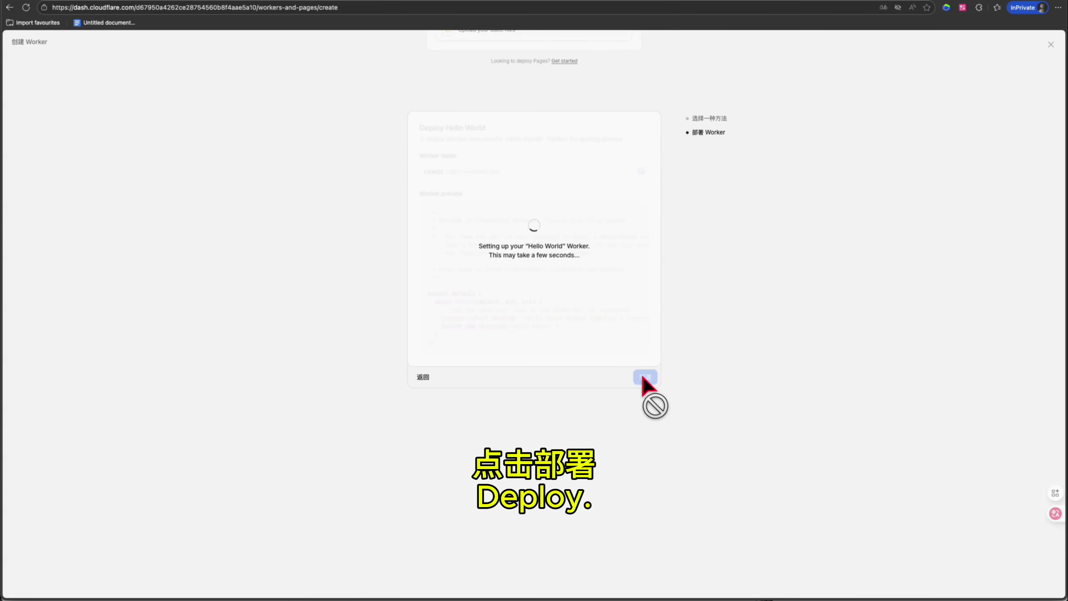
- Replace the default code of the cswqz Worker with the modified collector code, deploy it, and return to the Worker's overview
click(985, 95)
click(105, 248)
key(super+a)
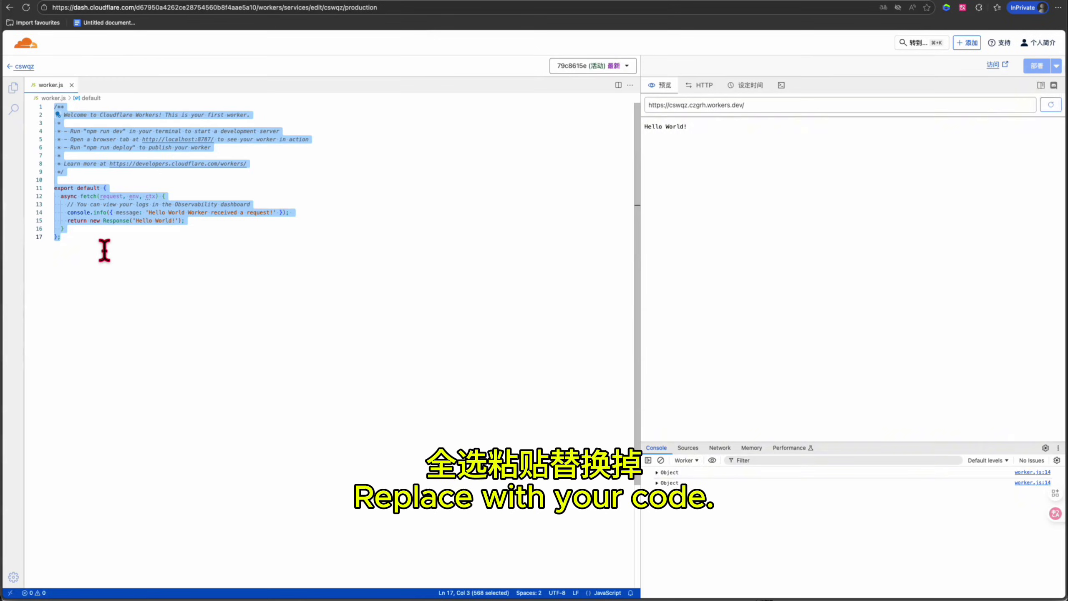
key(super+v)
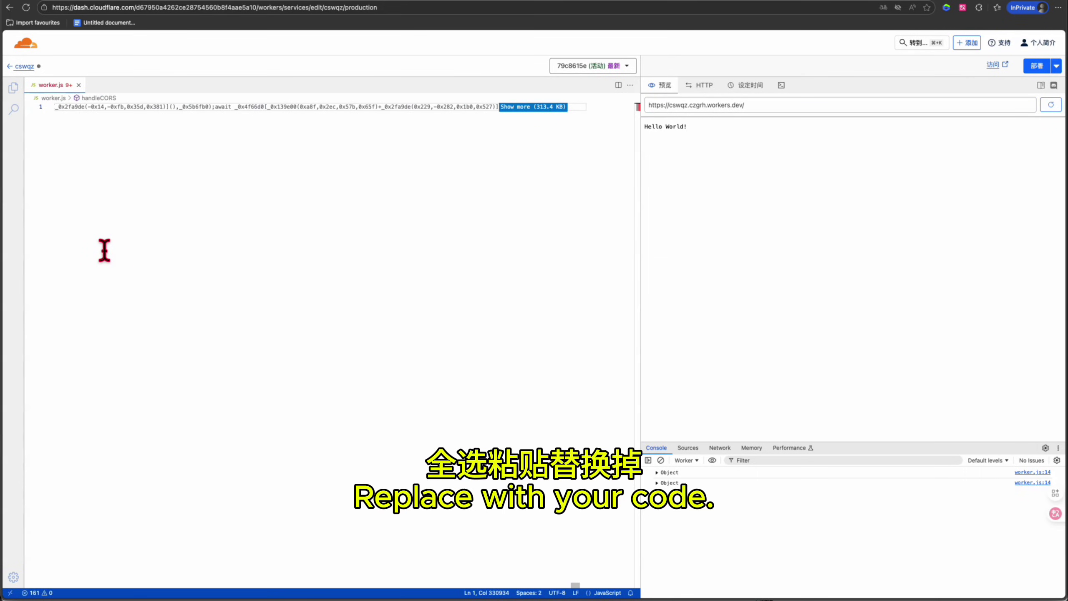
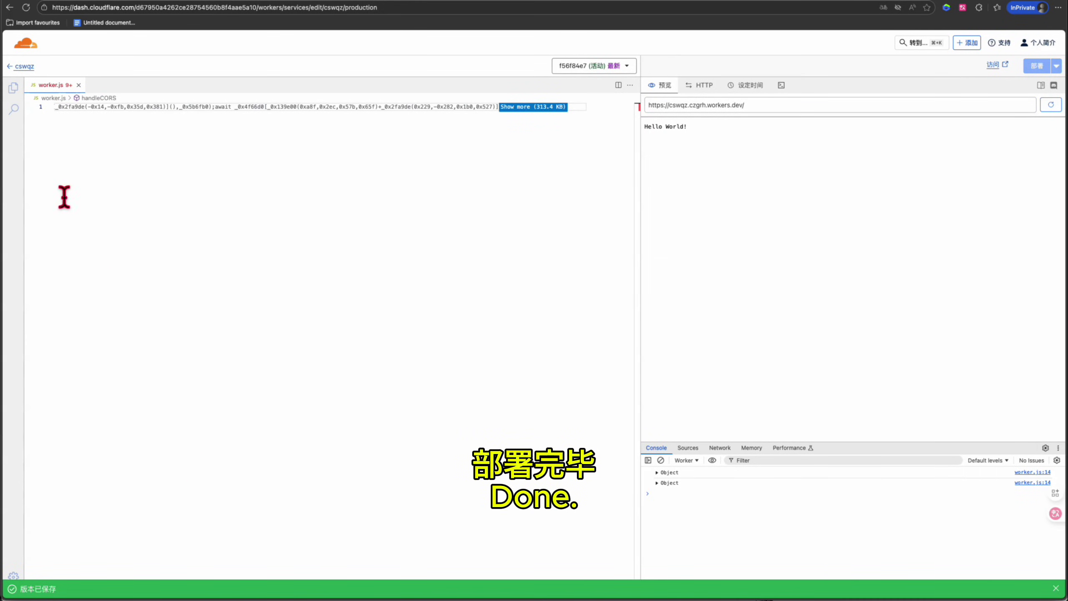
click(9, 67)
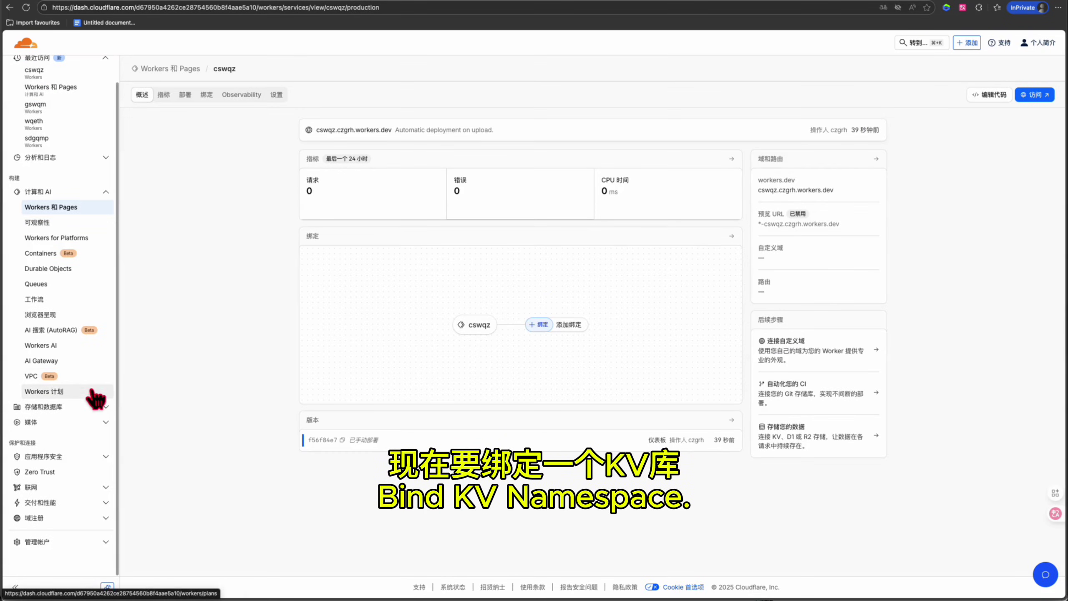
- Create a Workers KV namespace named cswqzzkv
click(88, 409)
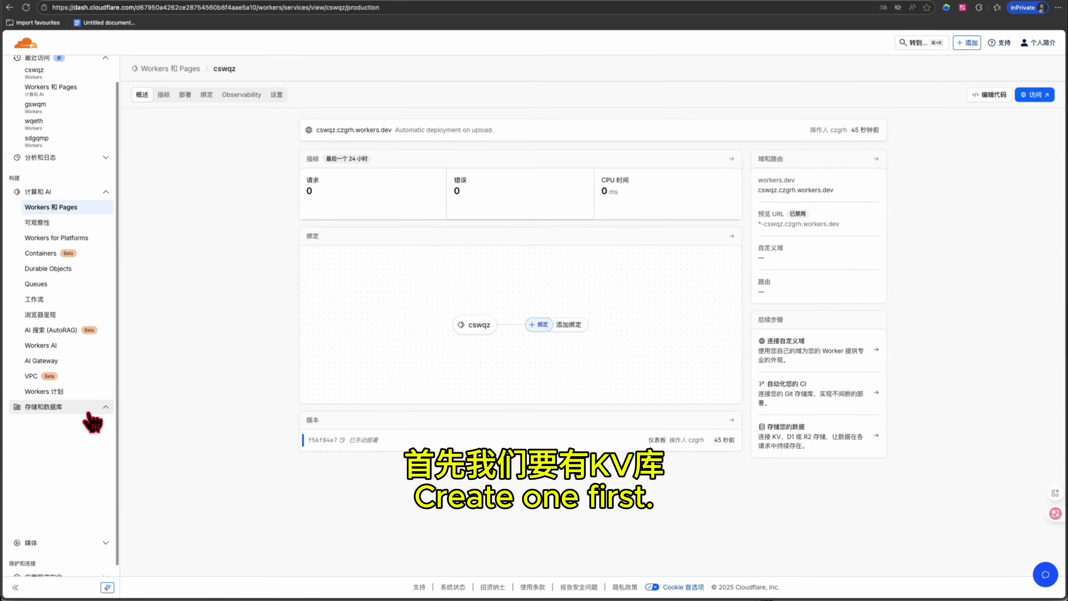
scroll(90, 420, down, 1)
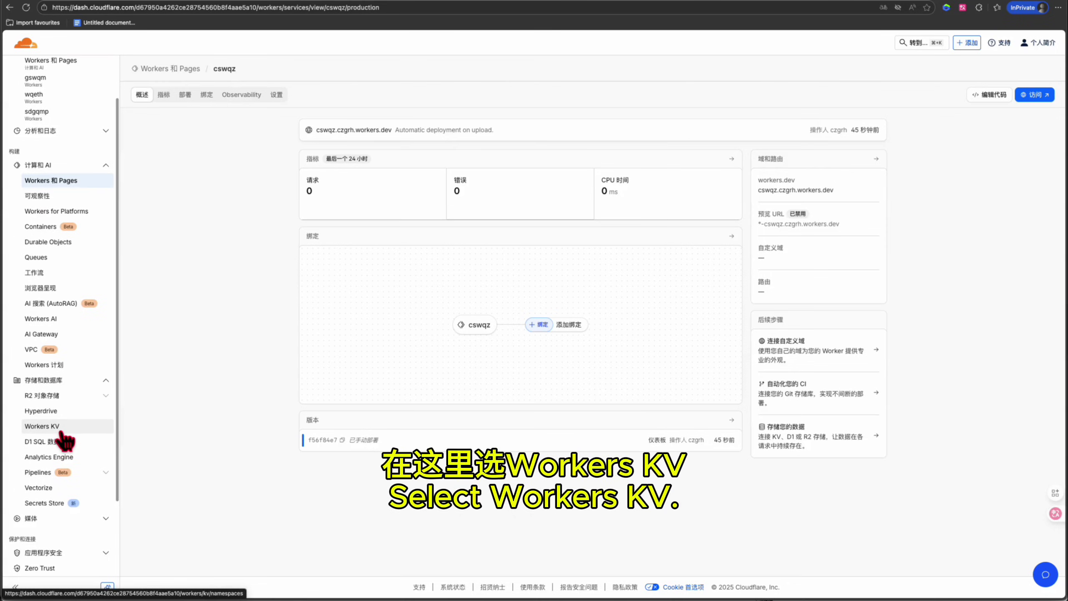
click(61, 431)
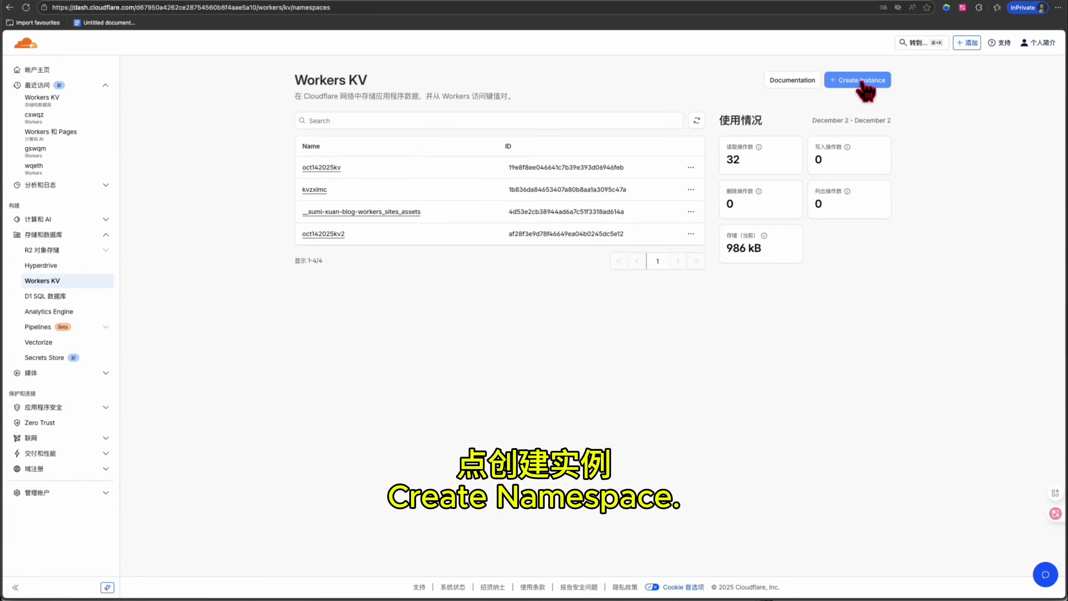
click(863, 83)
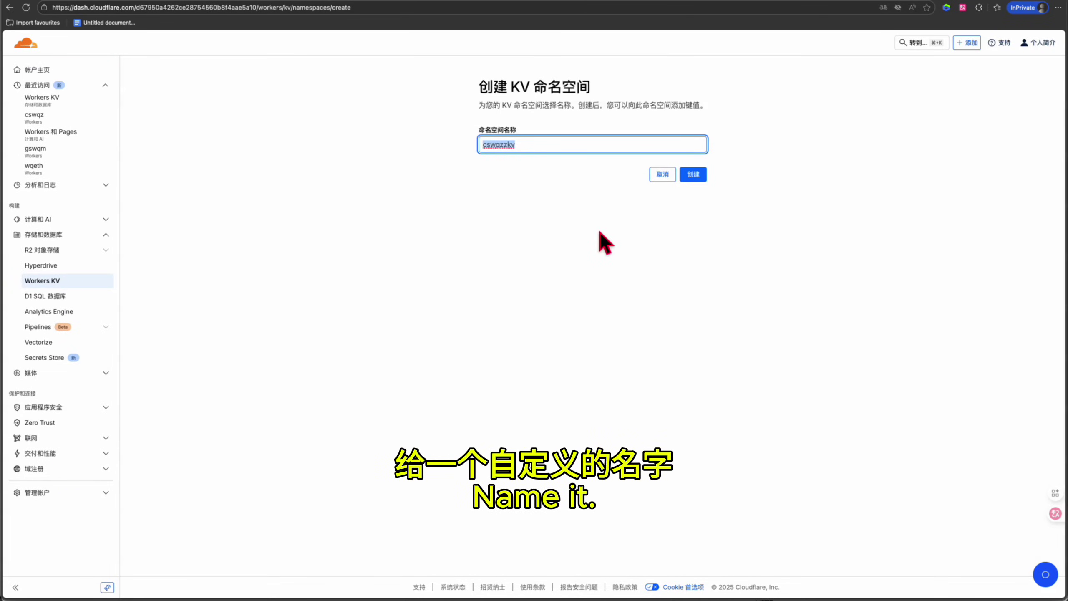
click(692, 174)
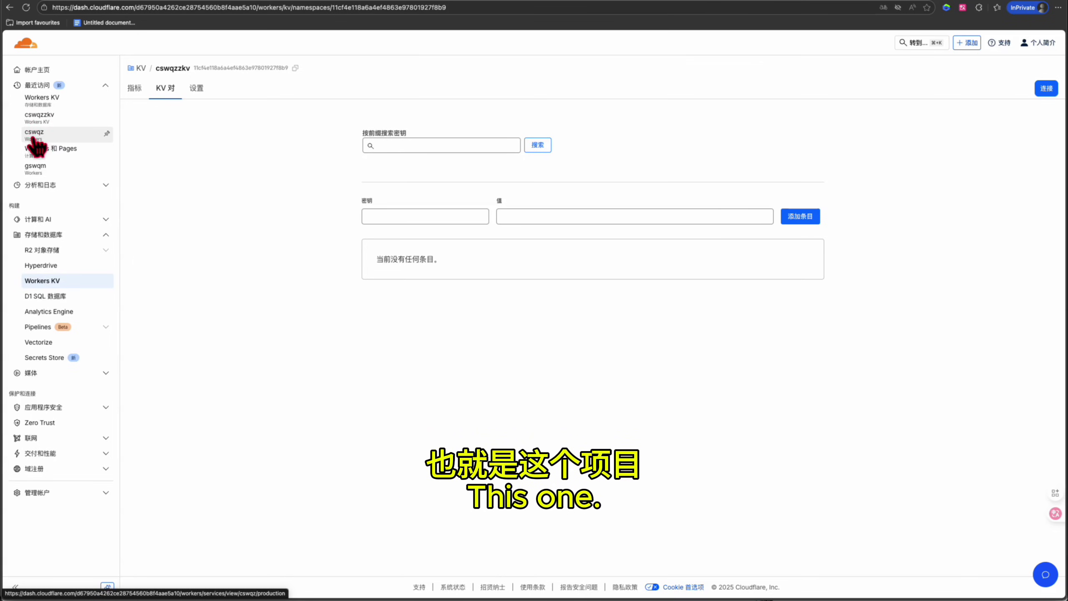
- Bind the cswqzzkv KV namespace to the cswqz Worker, using the variable name YOUXUAN_IPS_KV copied from the code
click(34, 135)
click(542, 326)
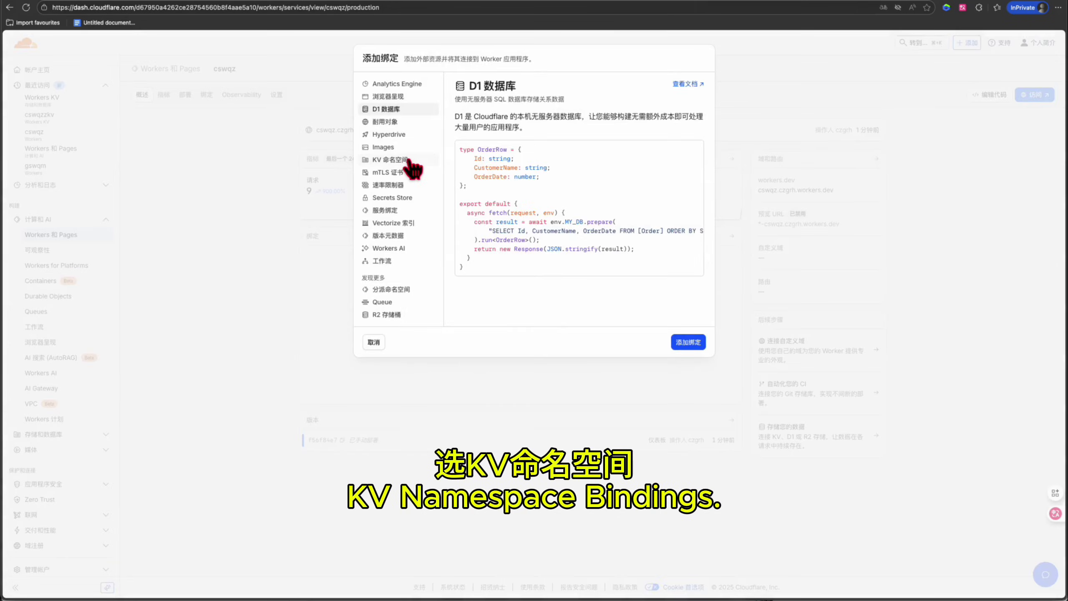
click(410, 163)
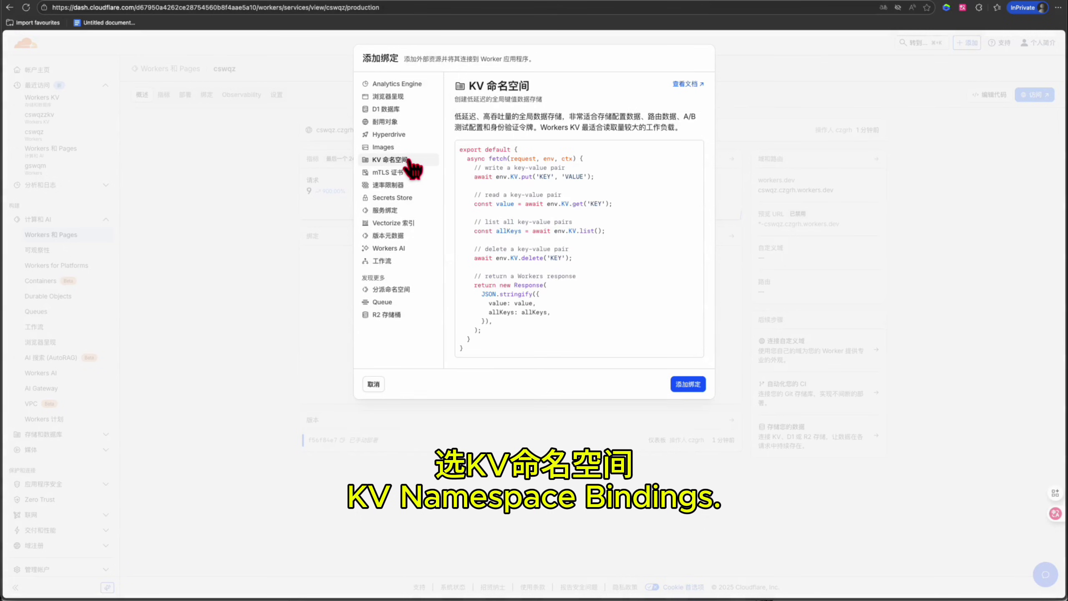
click(688, 384)
click(420, 153)
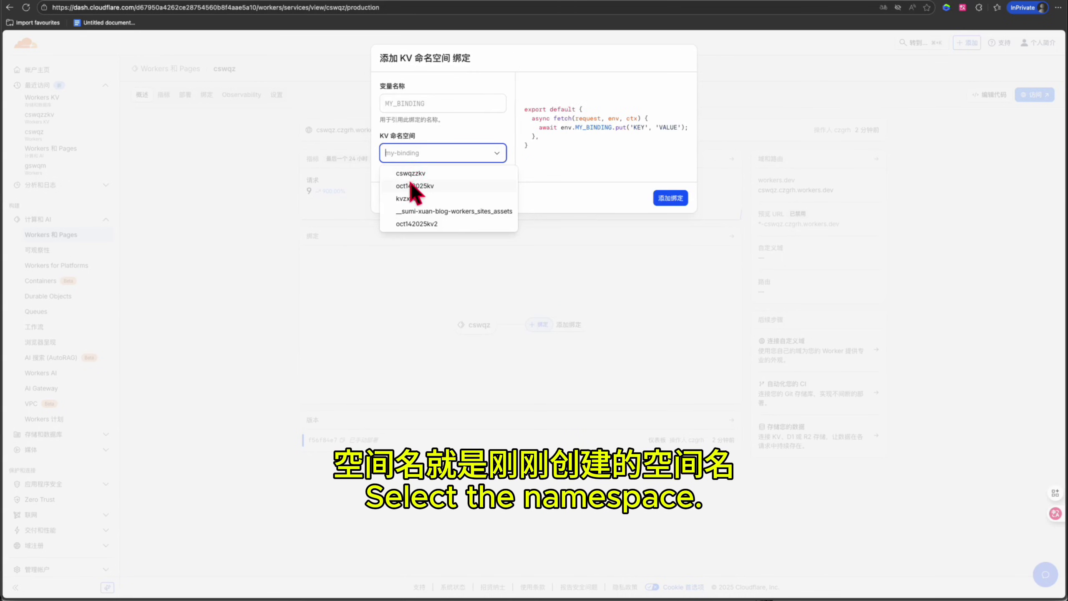
click(414, 173)
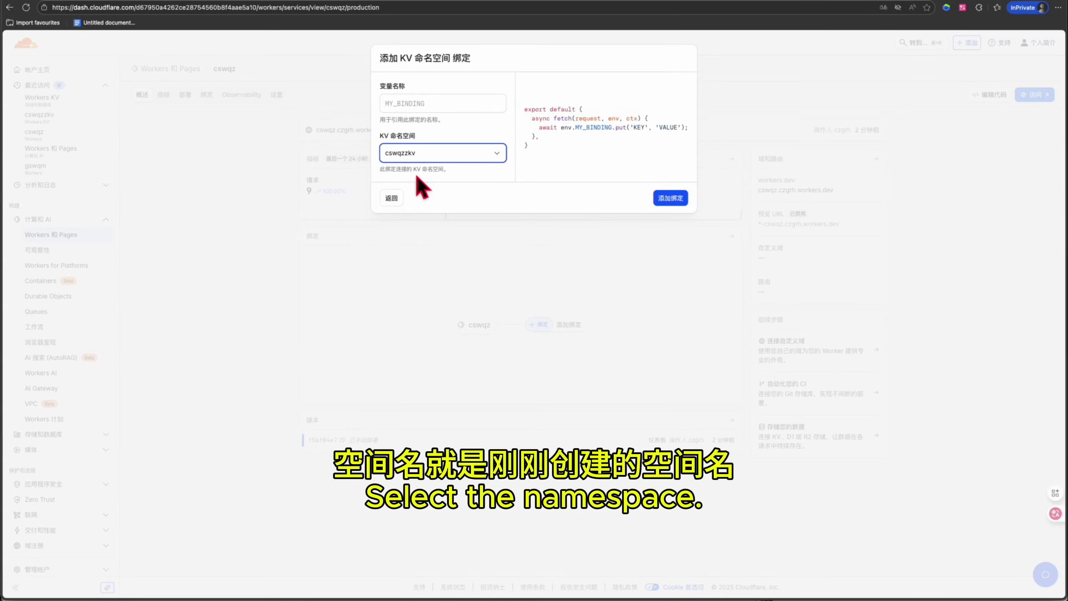
key(super+Tab)
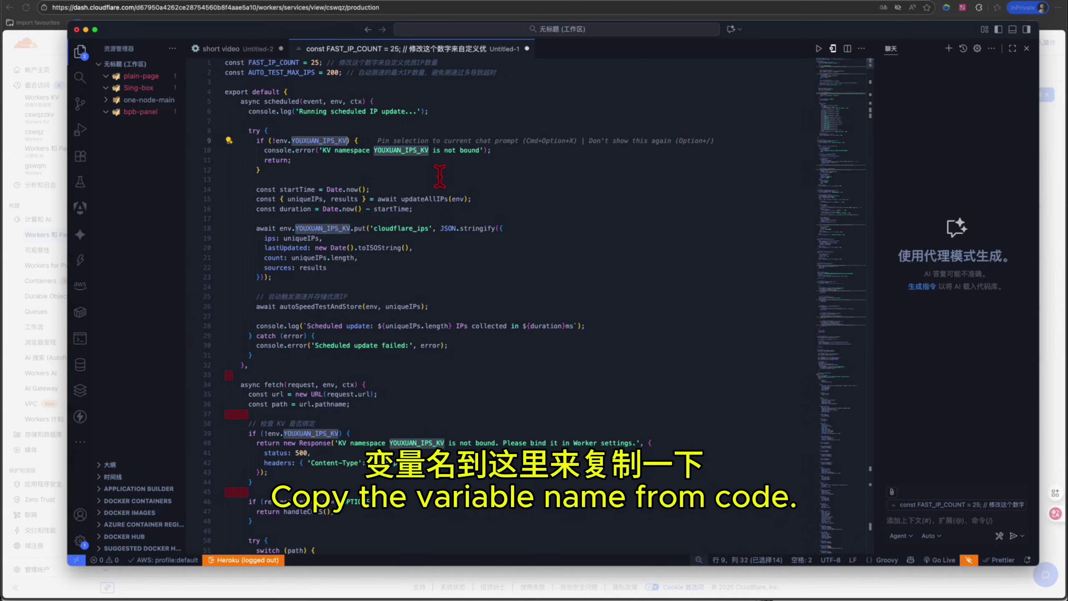
key(super+c)
key(super+Tab)
key(super+v)
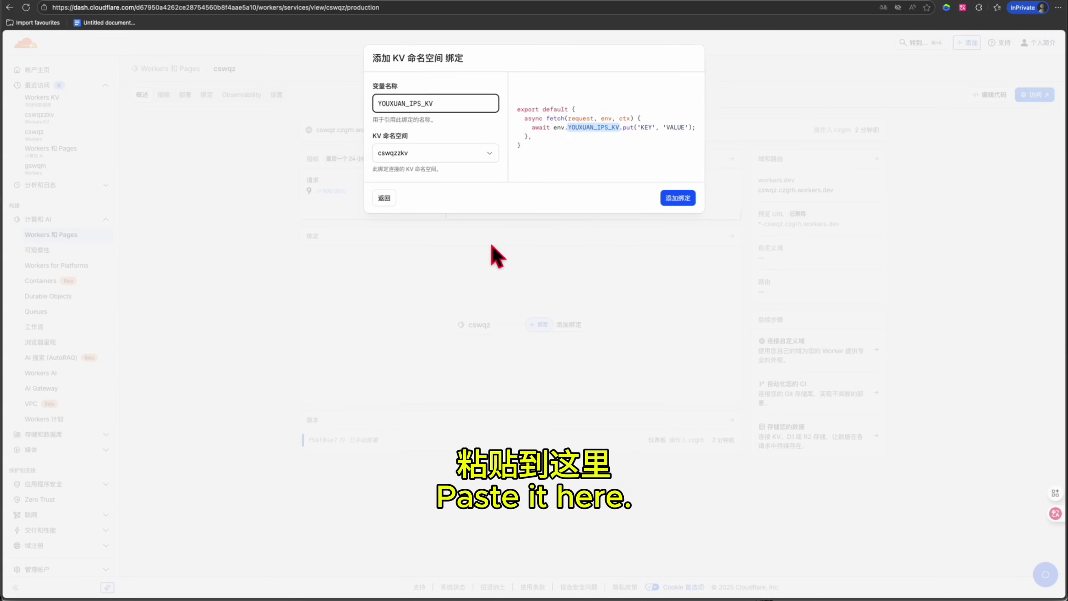
click(679, 198)
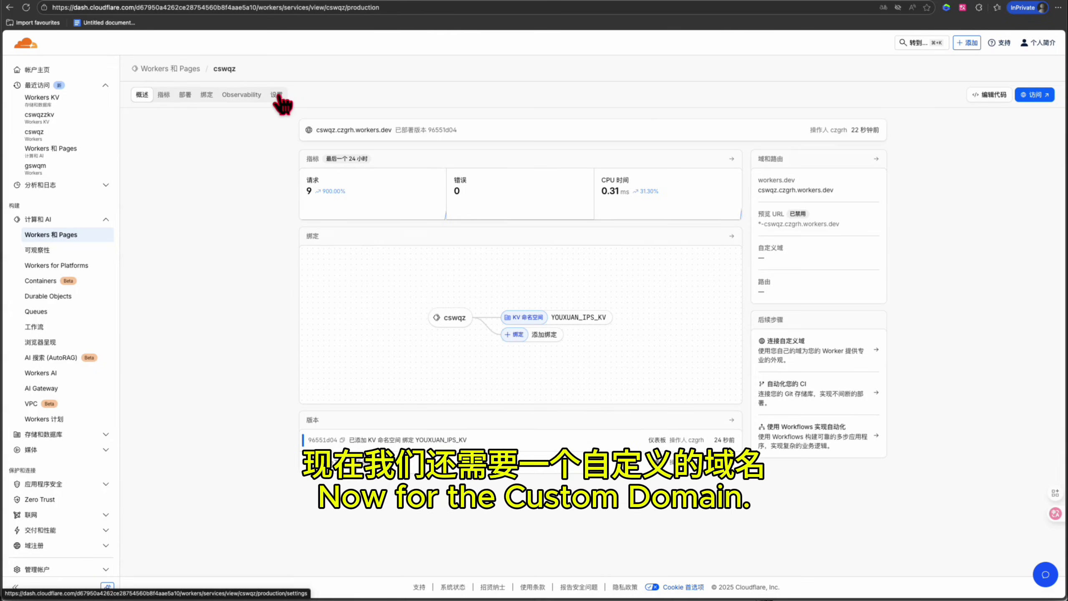
- Disable the default workers.dev domain in the cswqz Worker's settings
click(278, 96)
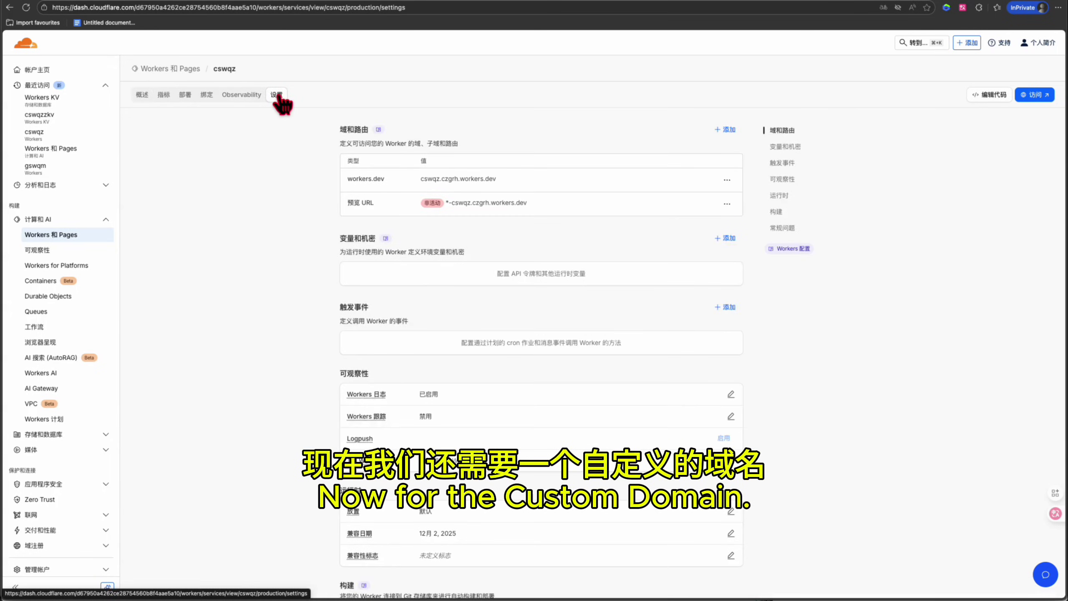
click(727, 181)
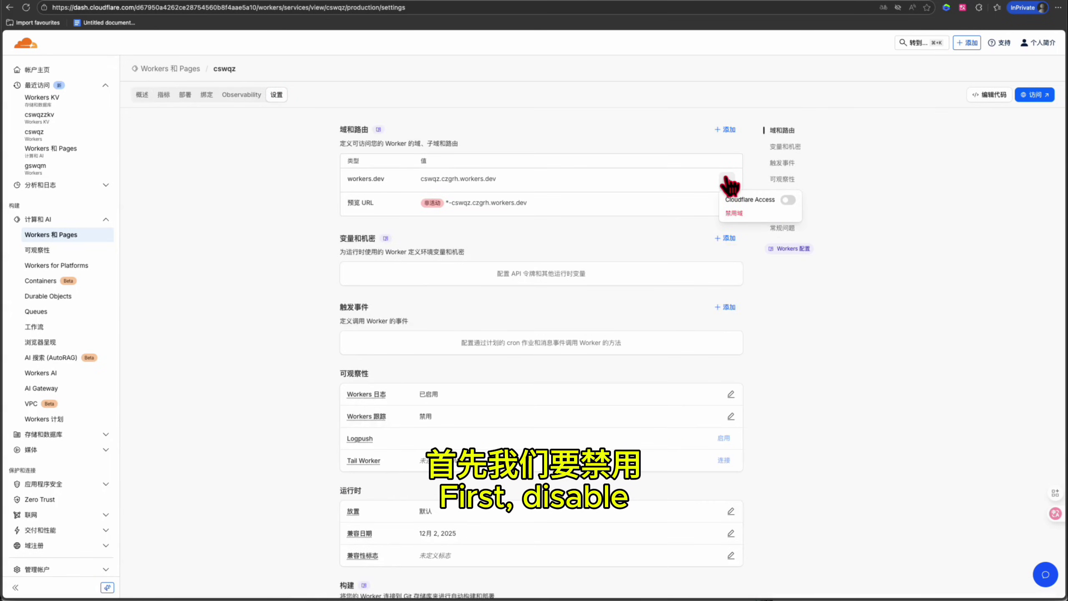
click(736, 214)
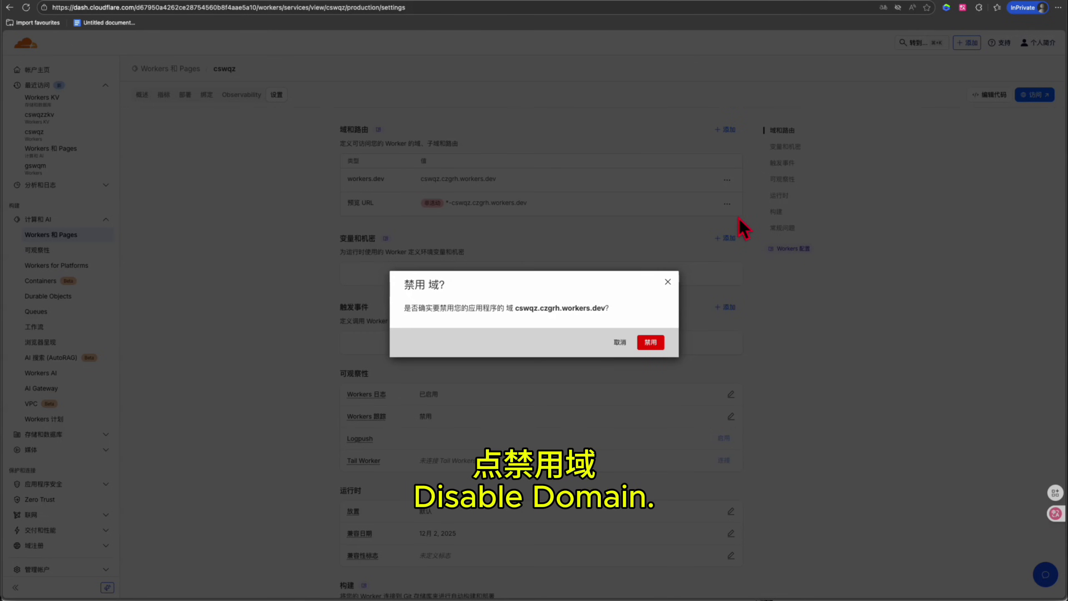
click(650, 342)
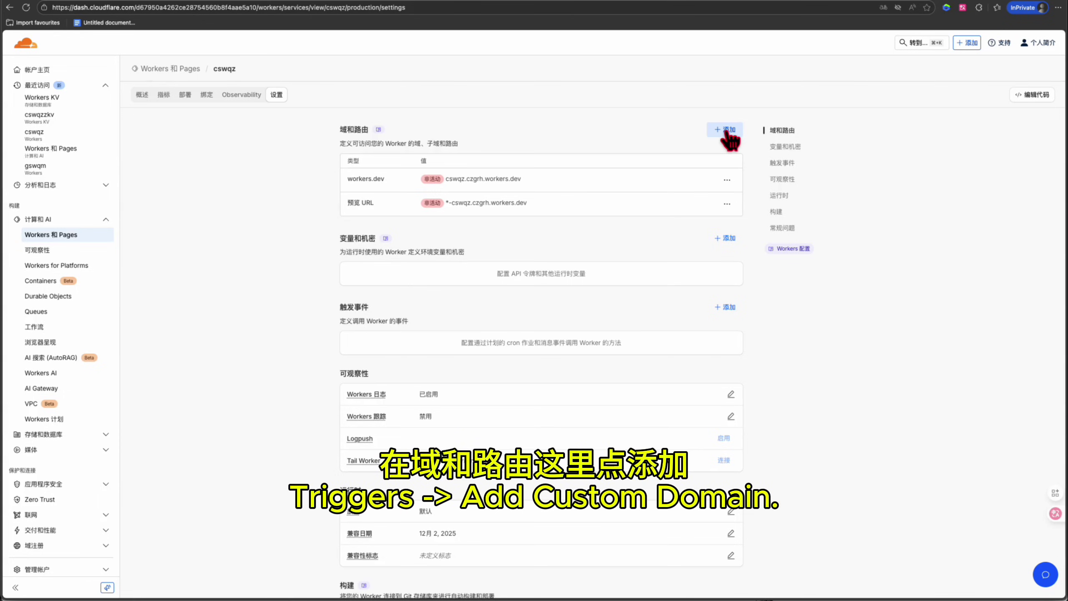
- Add the custom domain 3.f.b.c.9.0.6.3.0.0.0.7.4.0.1.0.0.2.ip6.arpa to the cswqz Worker and copy the full address
click(727, 131)
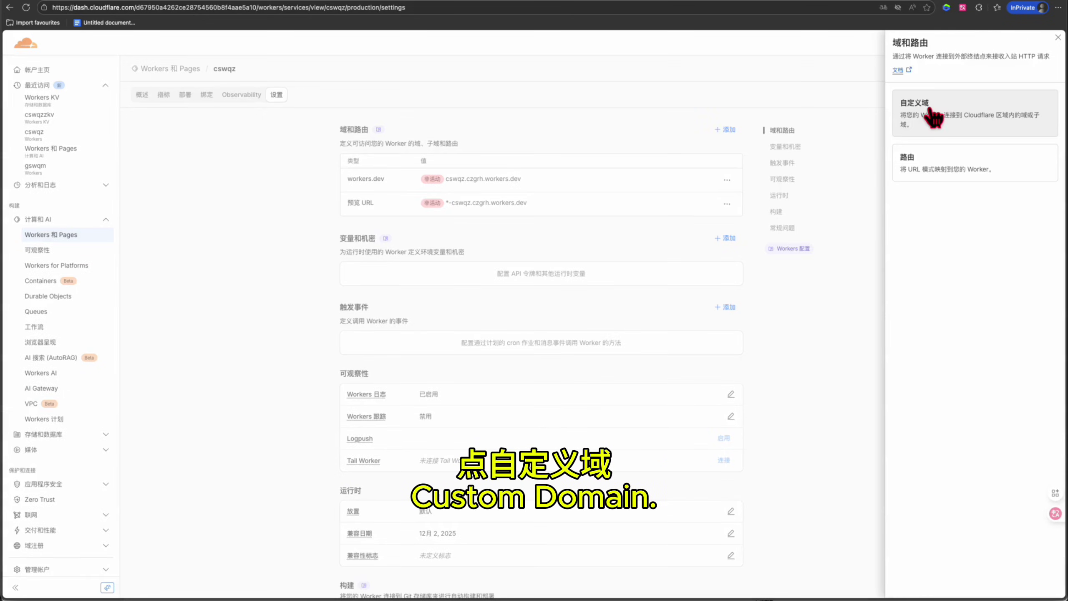
click(934, 118)
text(3)
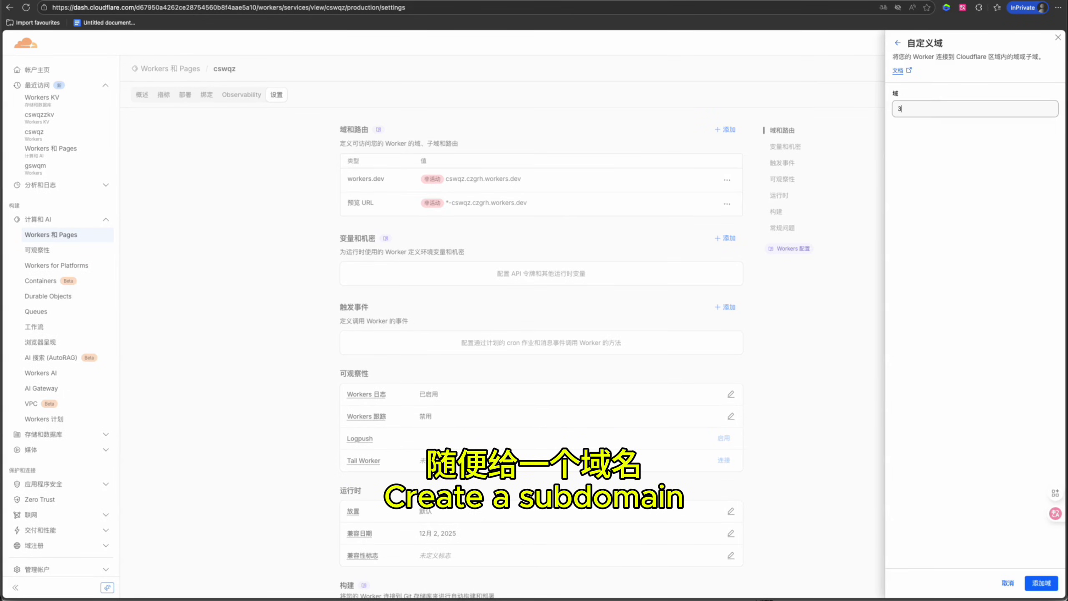
text(.)
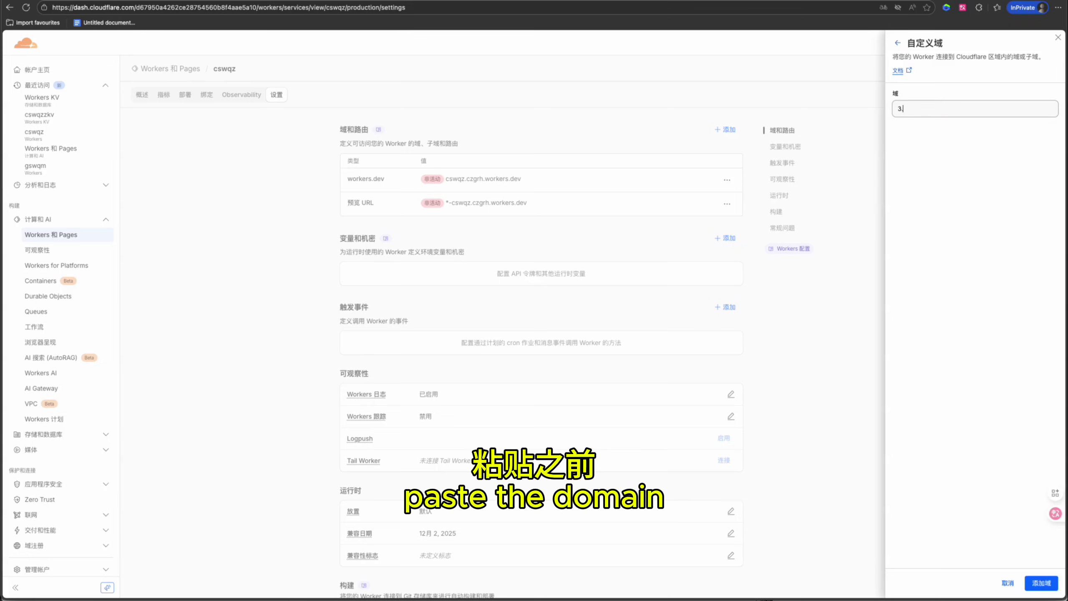
key(super+v)
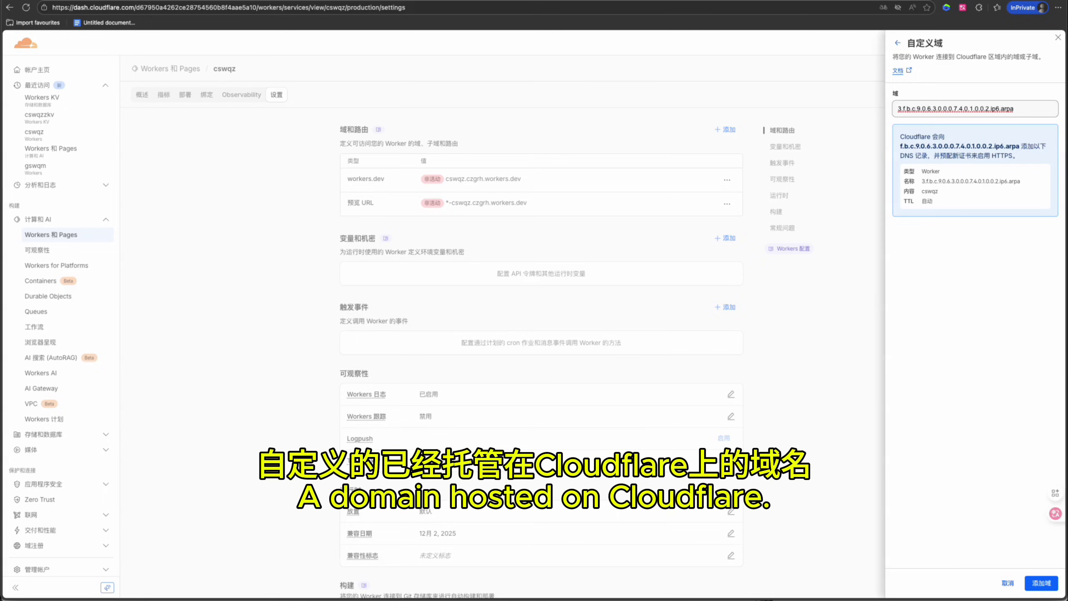
key(super+a)
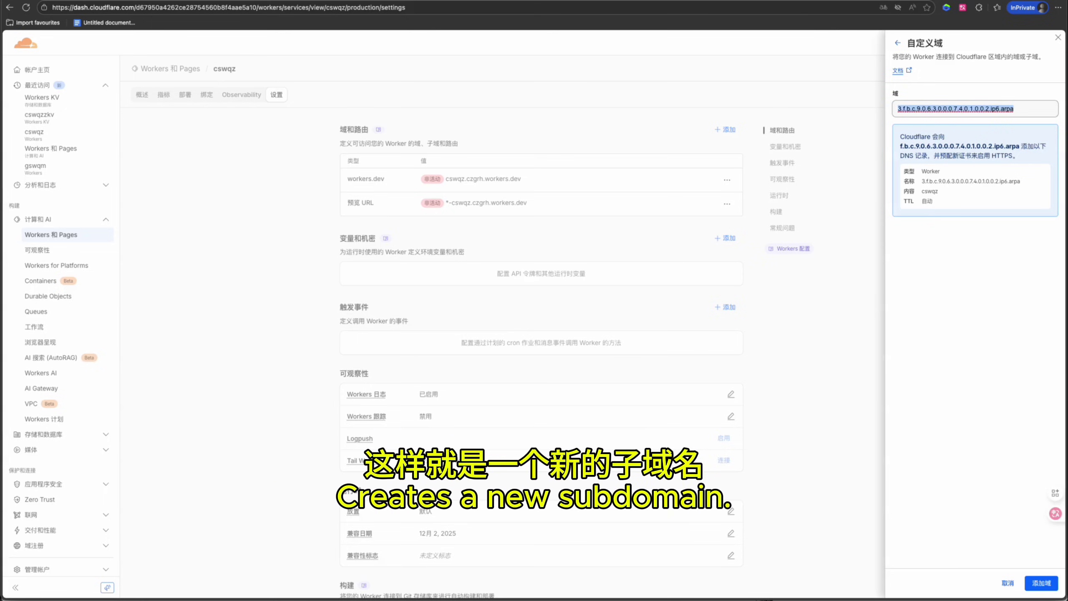
click(1043, 584)
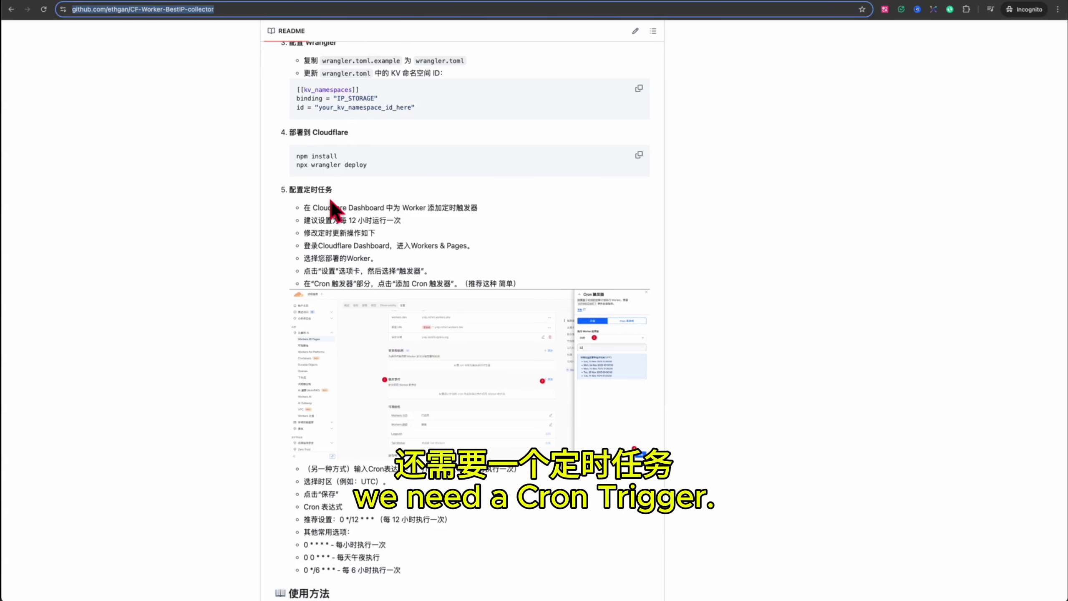
- Check the recommended schedule in the GitHub README, and add a Cron trigger to the cswqz Worker that runs every 12 hours
scroll(333, 211, down, 3)
drag(339, 420, 374, 420)
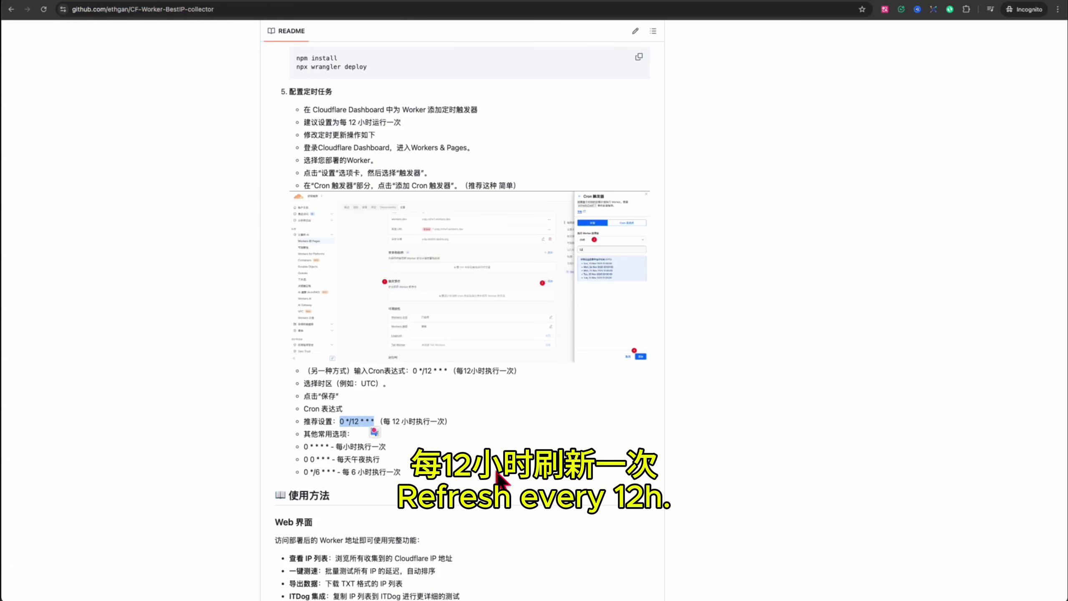
click(365, 441)
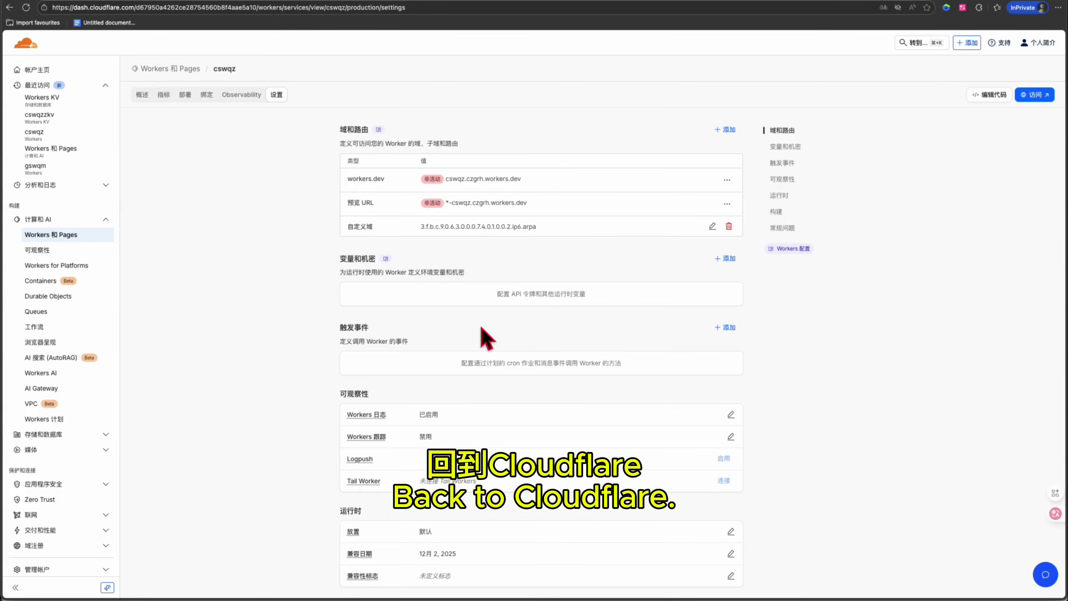
click(728, 330)
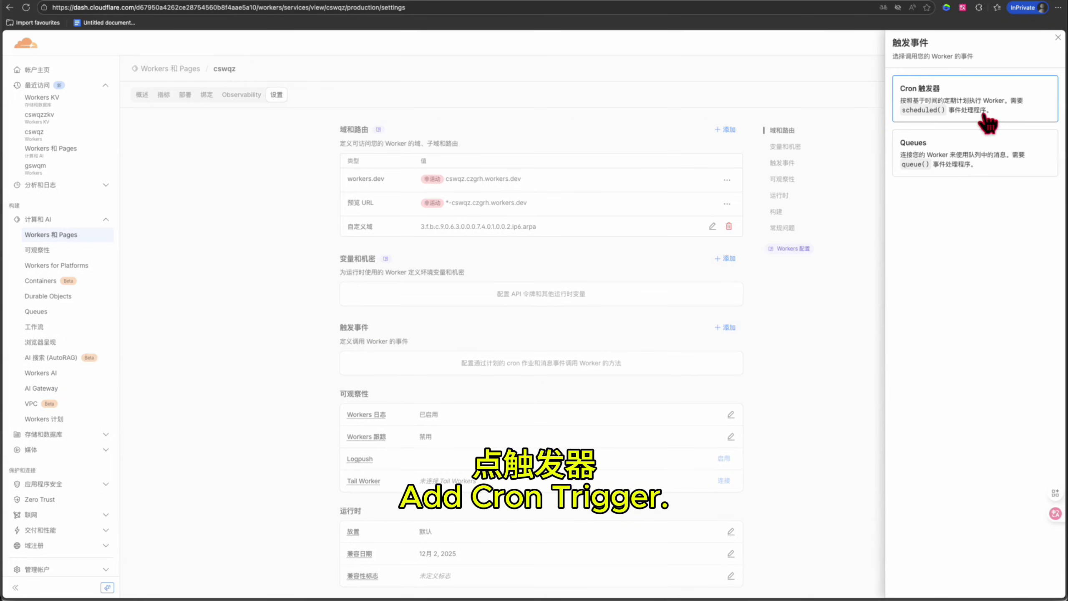
click(986, 115)
click(934, 148)
click(929, 186)
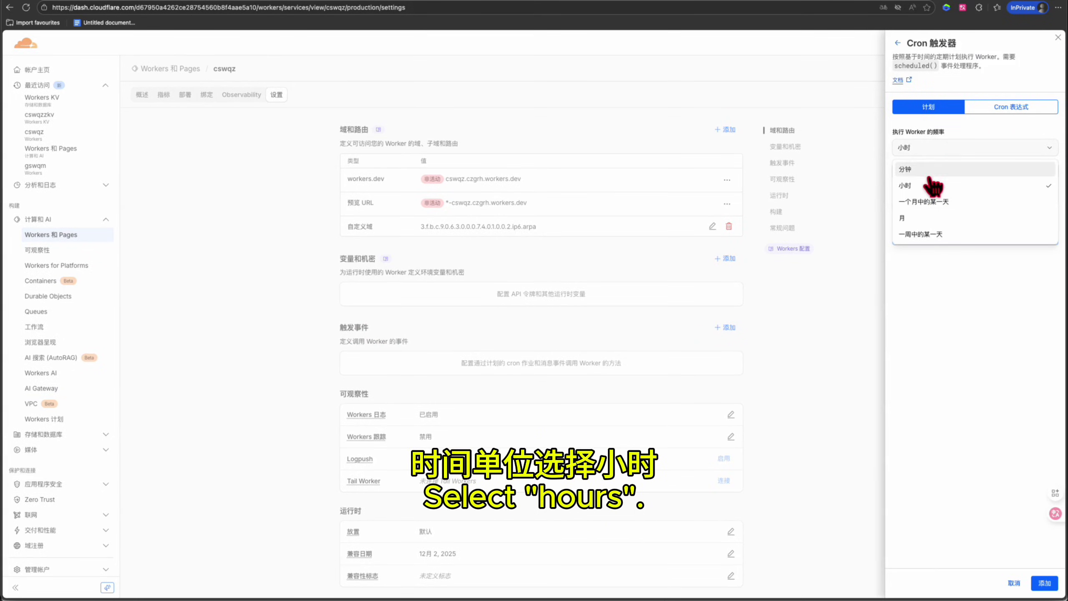
click(926, 169)
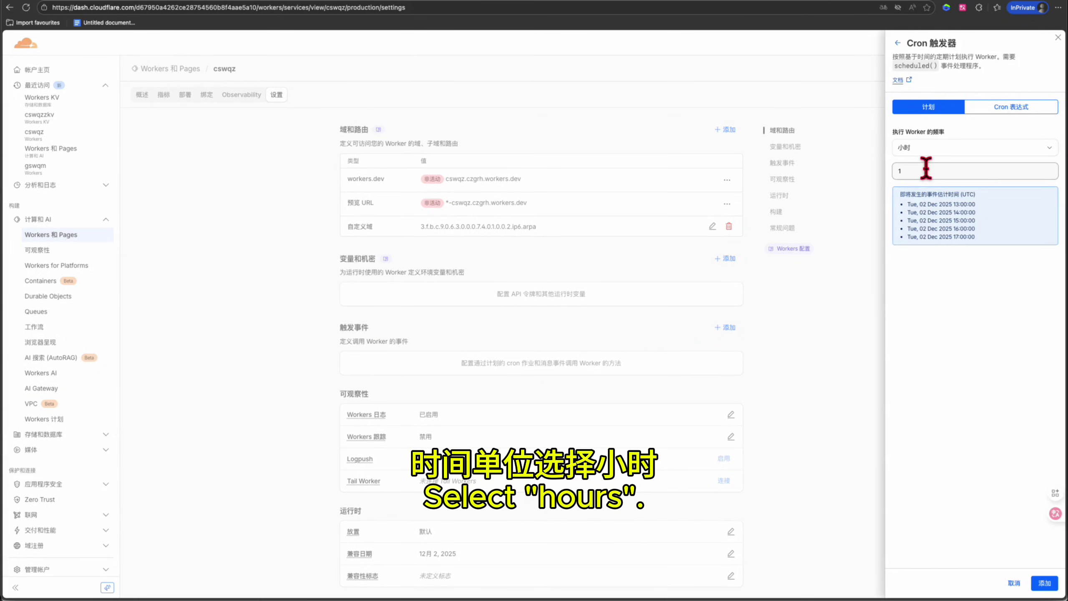
text(12)
click(955, 349)
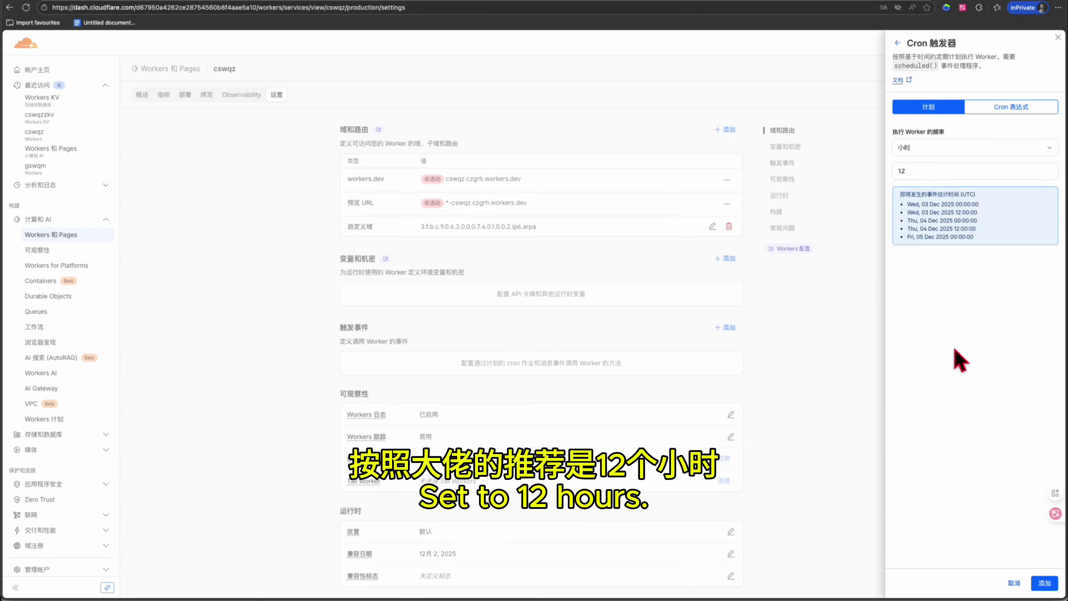
click(1045, 584)
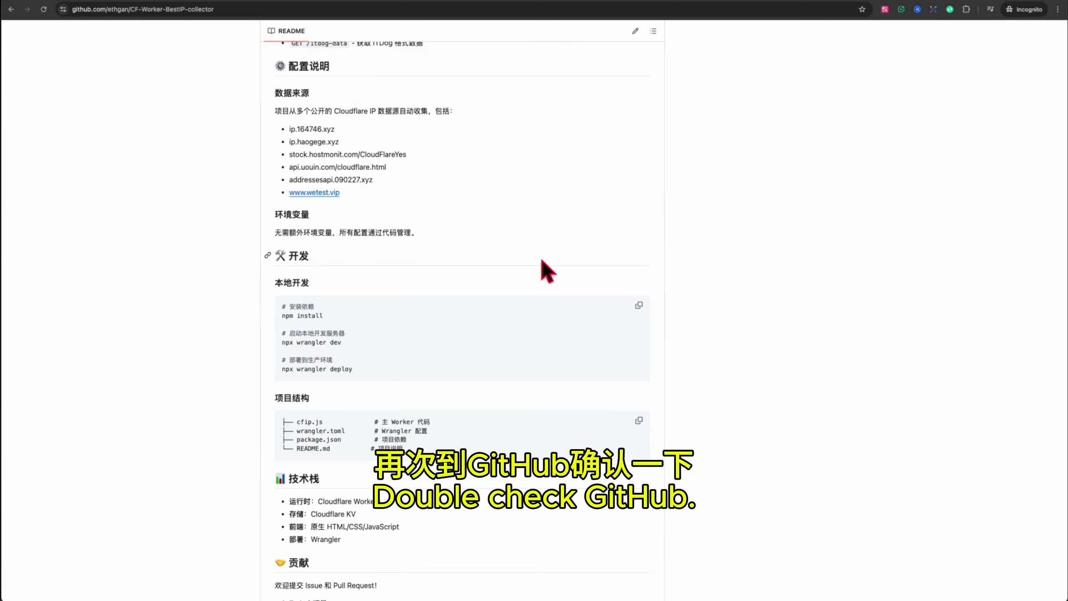
- Check the README for remaining configuration, and run an immediate IP update on the cswqz Worker's custom domain site
scroll(542, 260, down, 10)
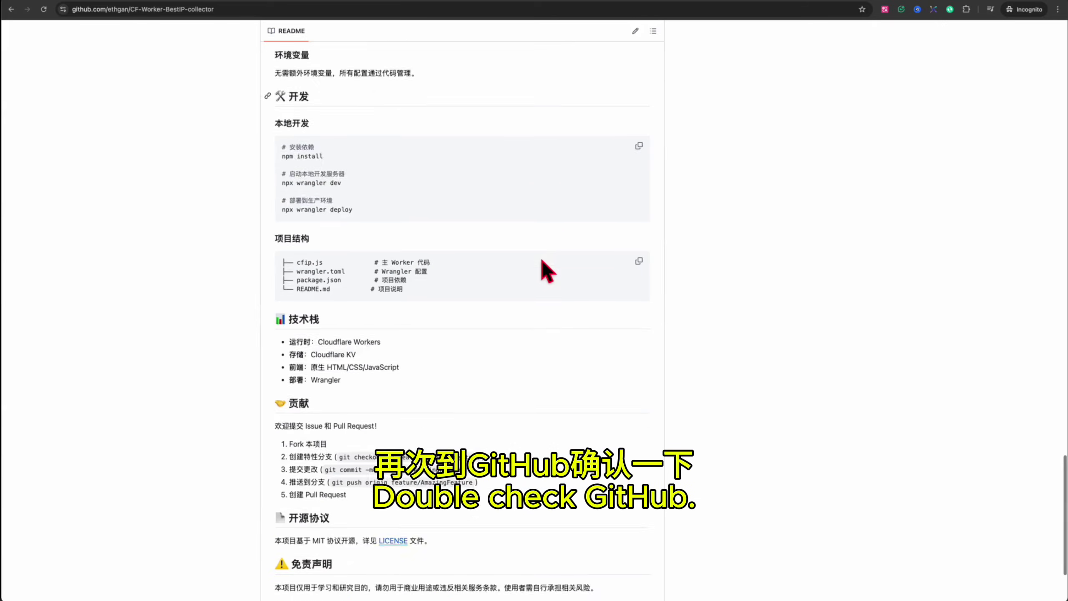
scroll(542, 260, up, 10)
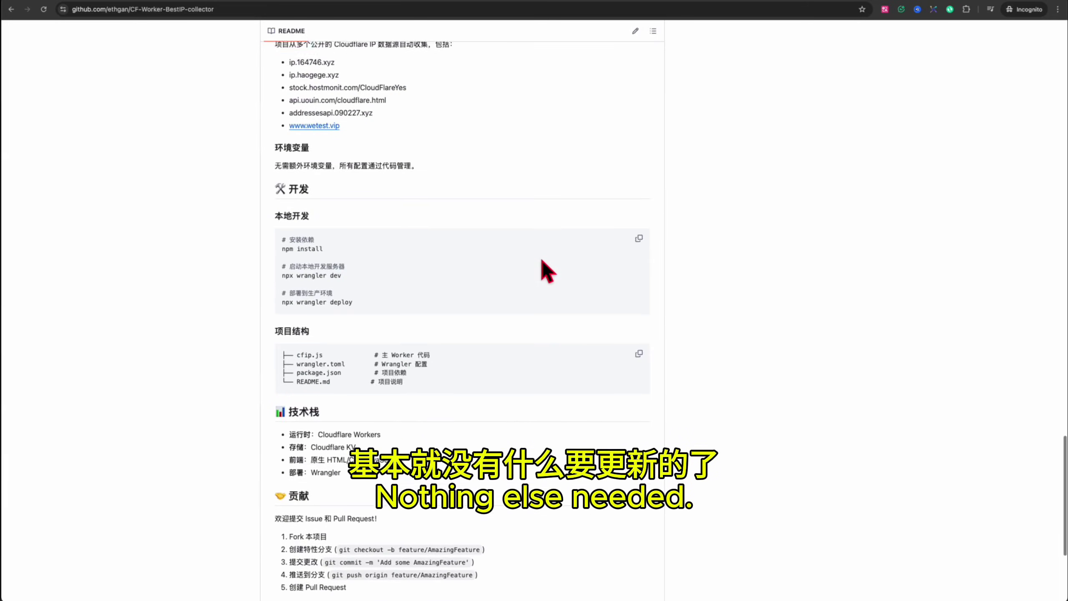
scroll(542, 261, up, 9)
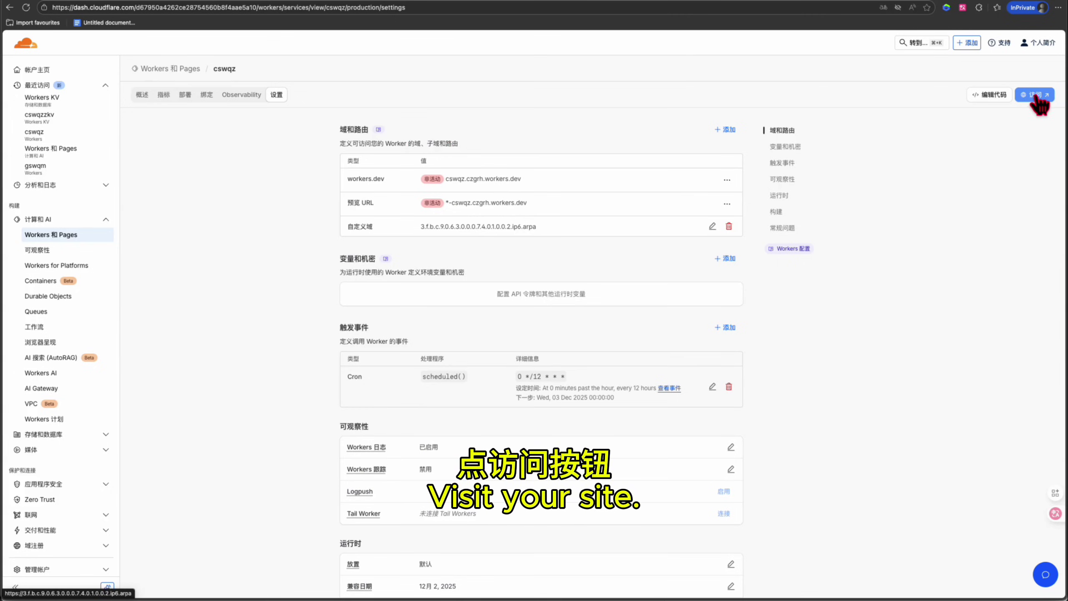
click(1036, 94)
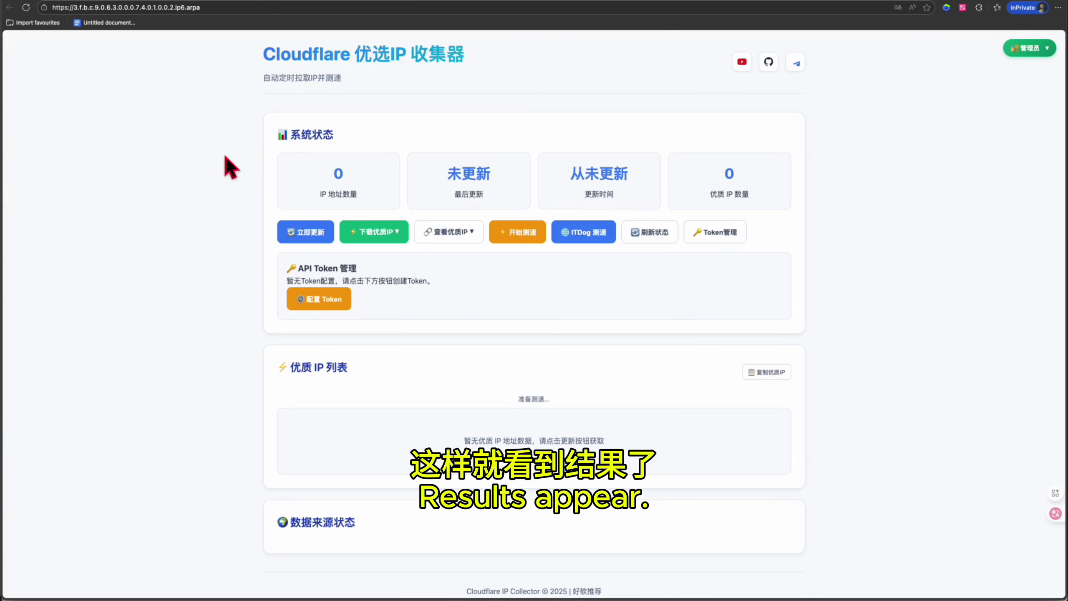
key(super+w)
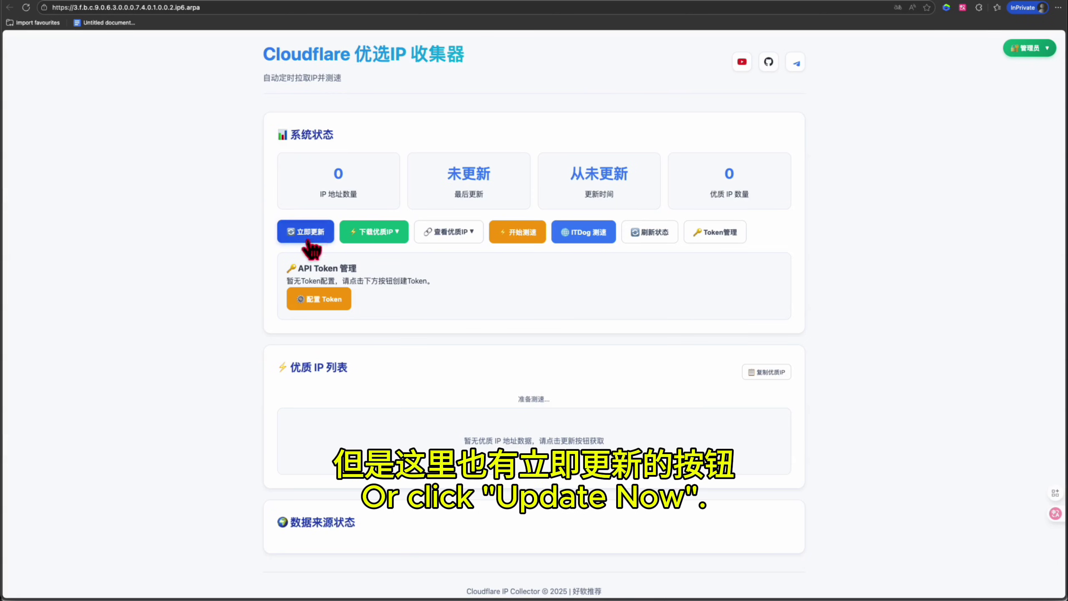
click(314, 237)
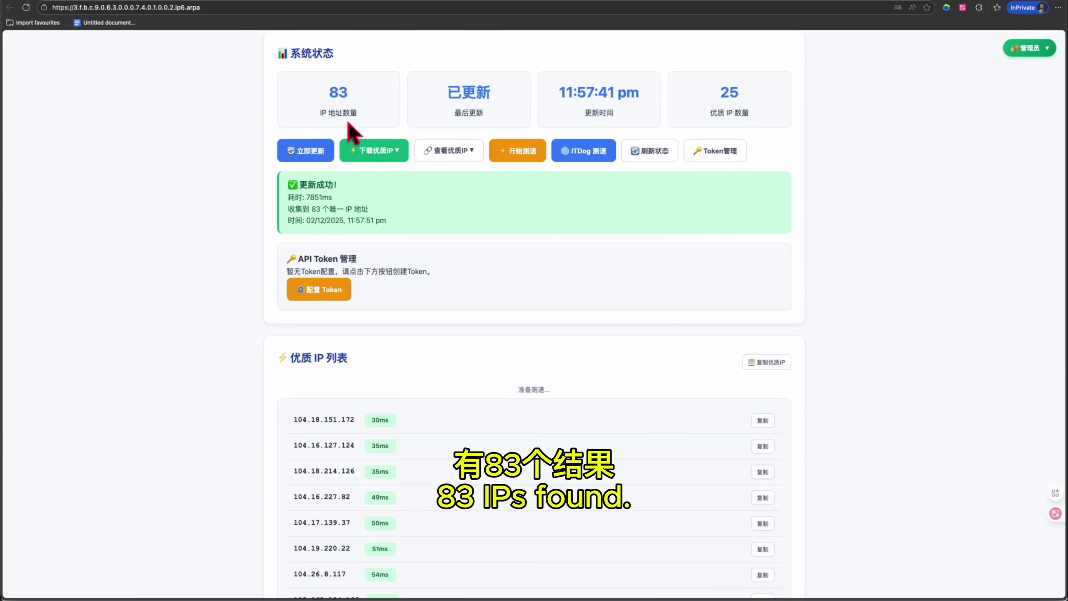
- Examine the preferred IP list's latencies and the fetch status of each data source
scroll(395, 488, down, 5)
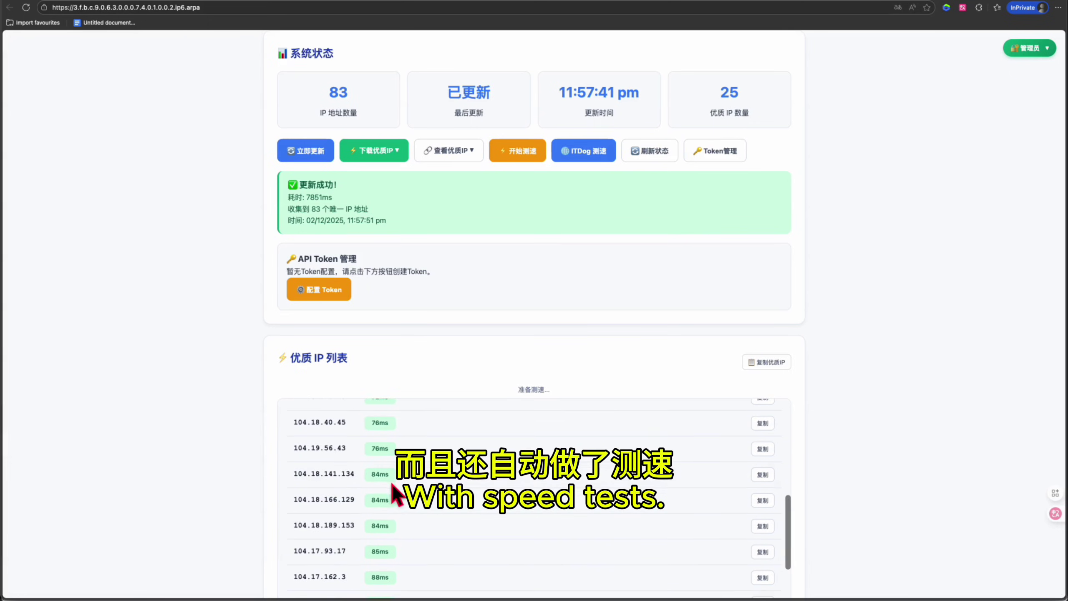
scroll(378, 505, down, 5)
scroll(377, 500, down, 8)
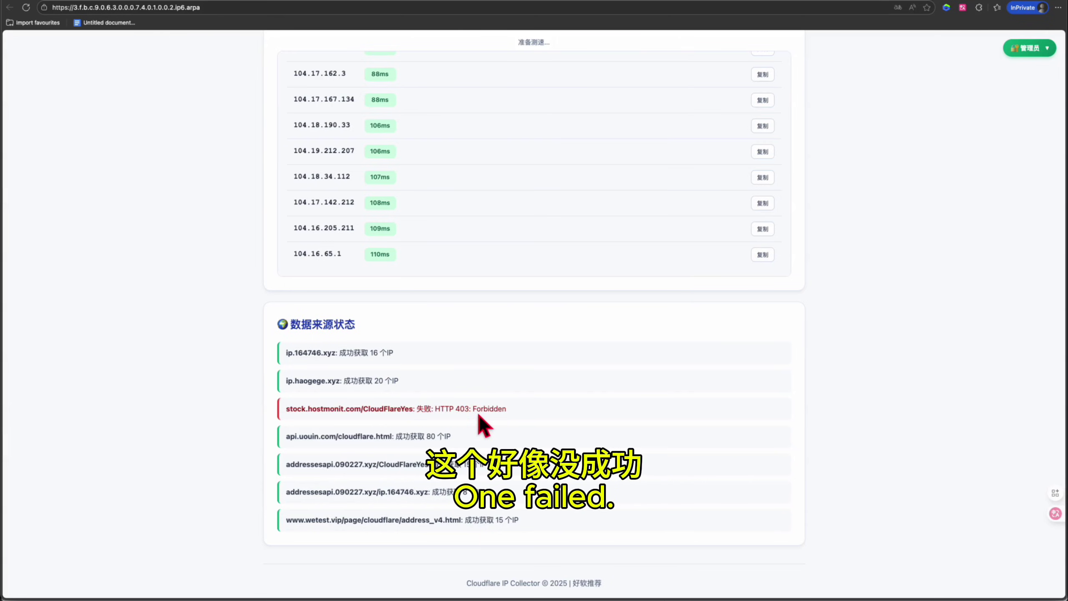
double_click(372, 409)
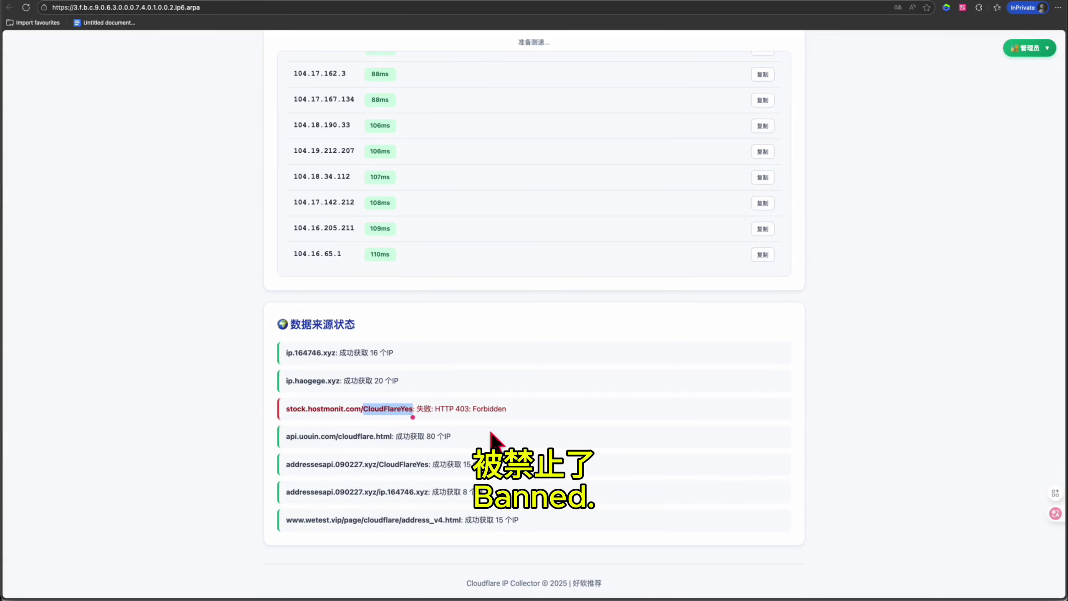
scroll(491, 433, up, 10)
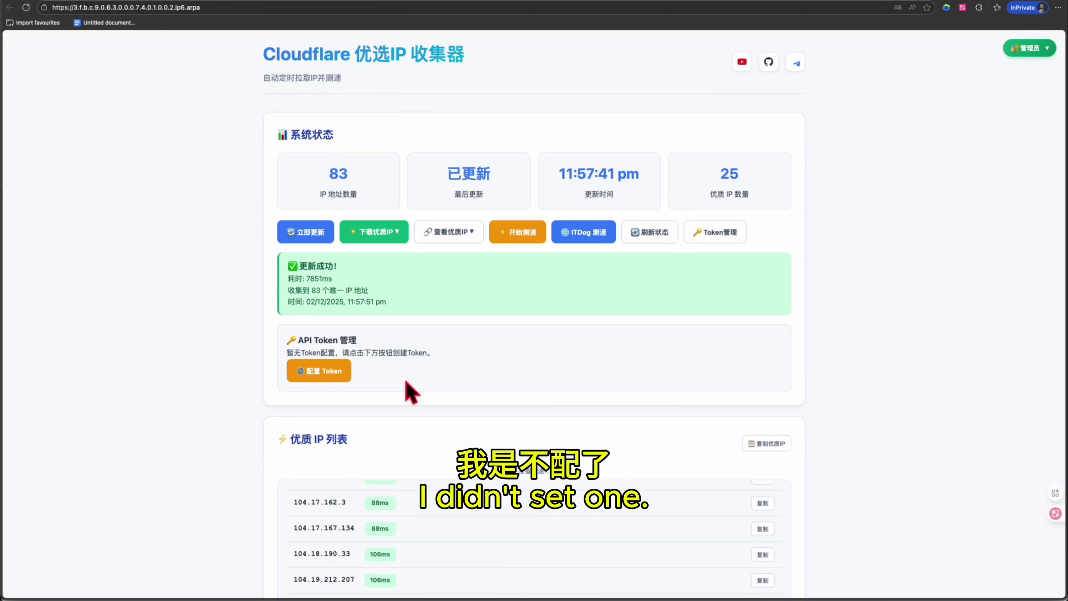
- Download the preferred IP list and inspect cloudflare_fast_ips.txt, closing the file when done
mouse_move(395, 246)
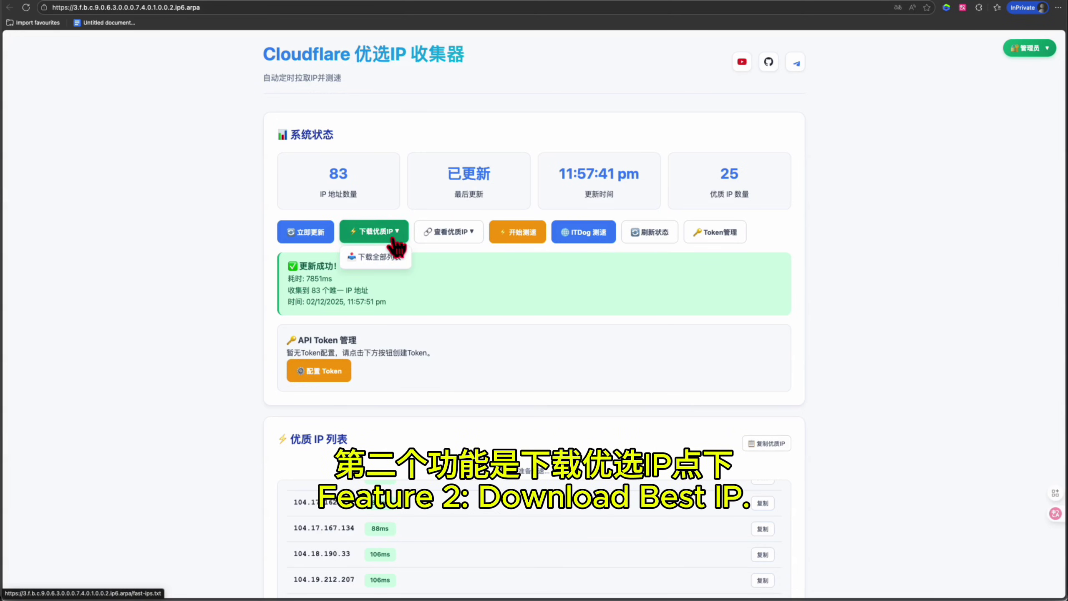
click(393, 239)
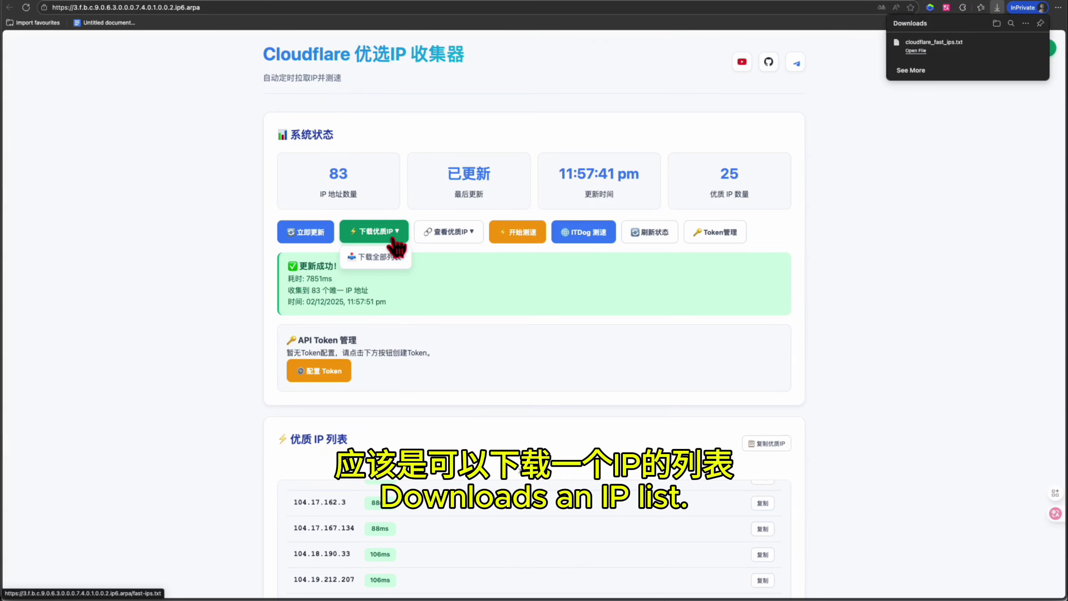
click(957, 50)
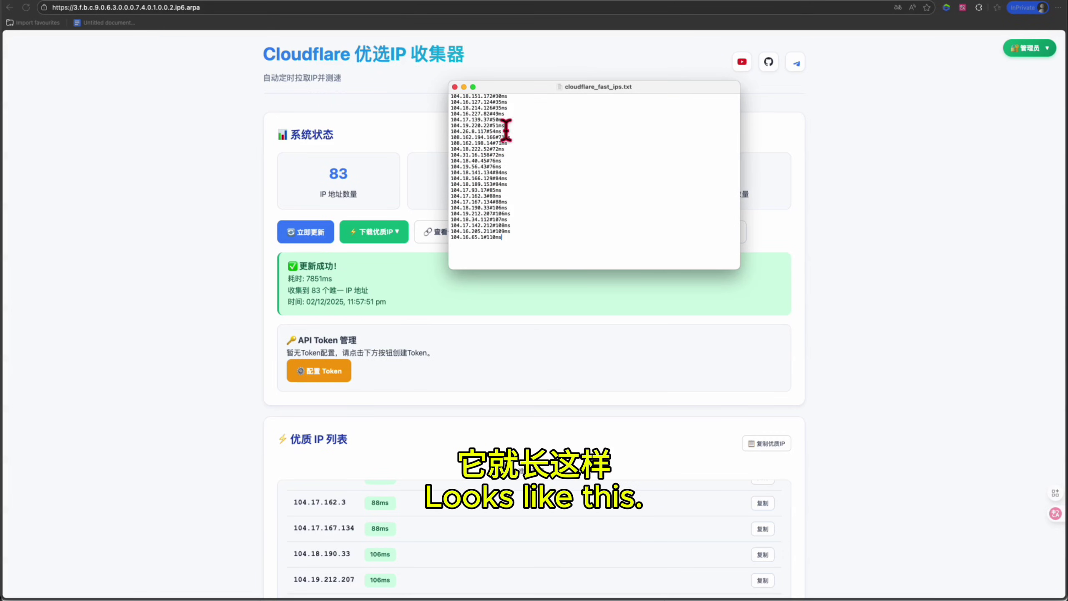
drag(449, 102, 520, 102)
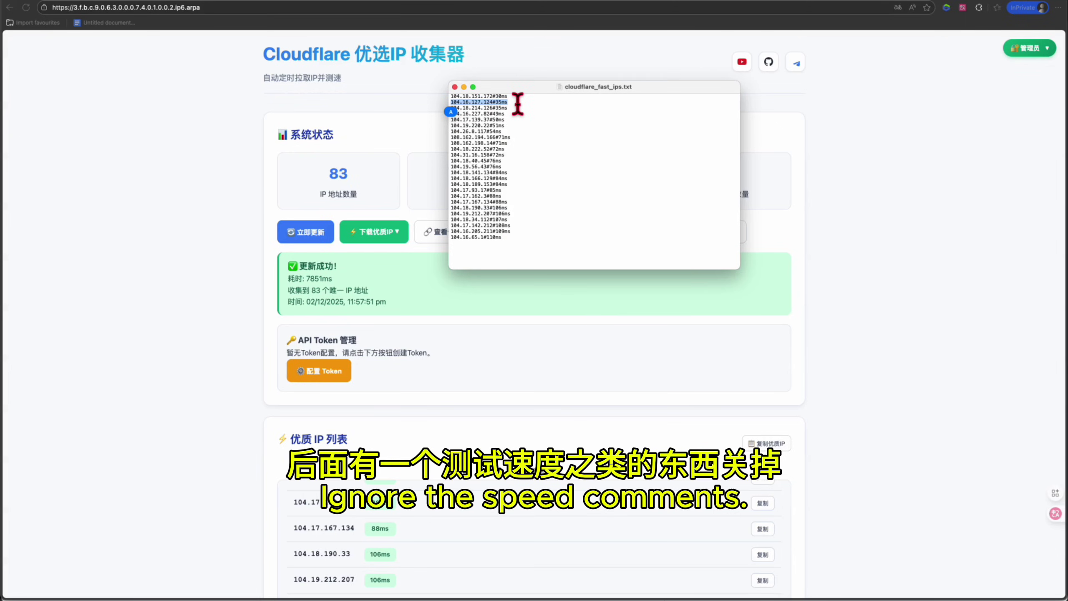
click(455, 87)
- View the preferred IP list online as plain text and return to the collector page
click(444, 232)
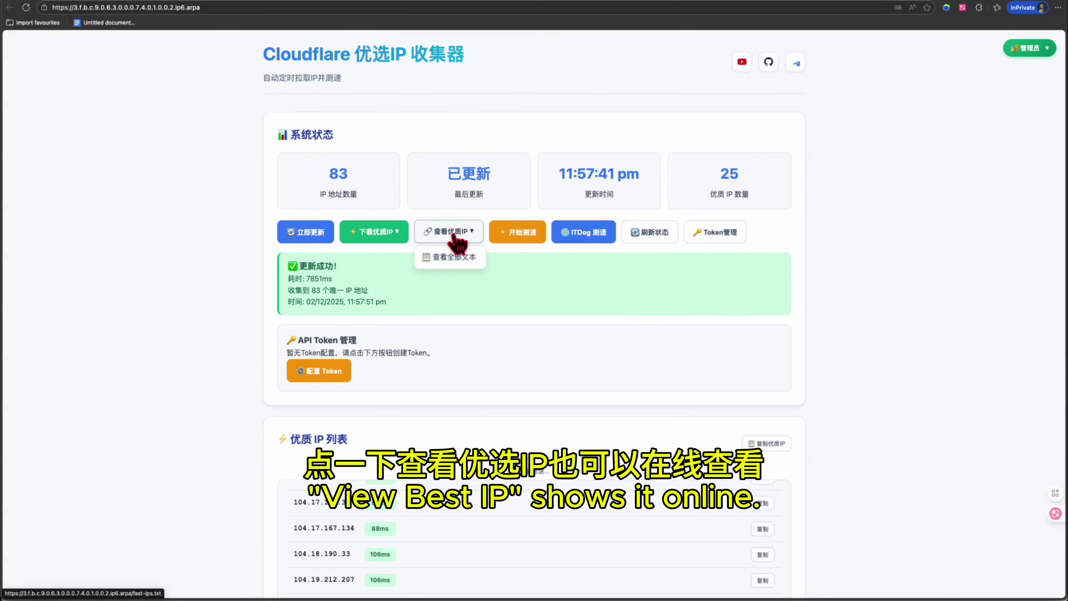
click(454, 236)
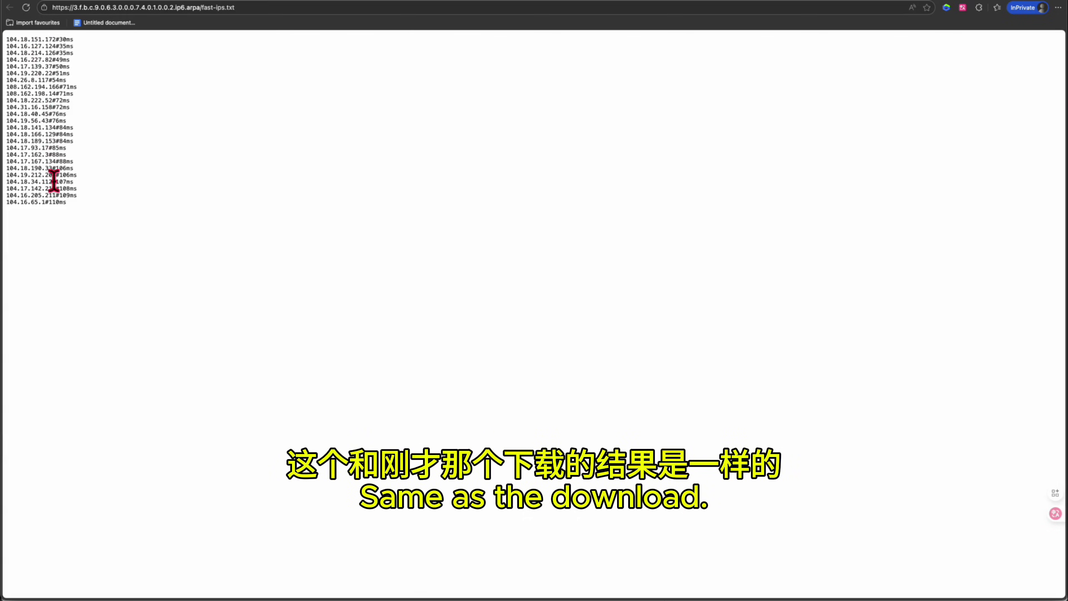
key(super+Left)
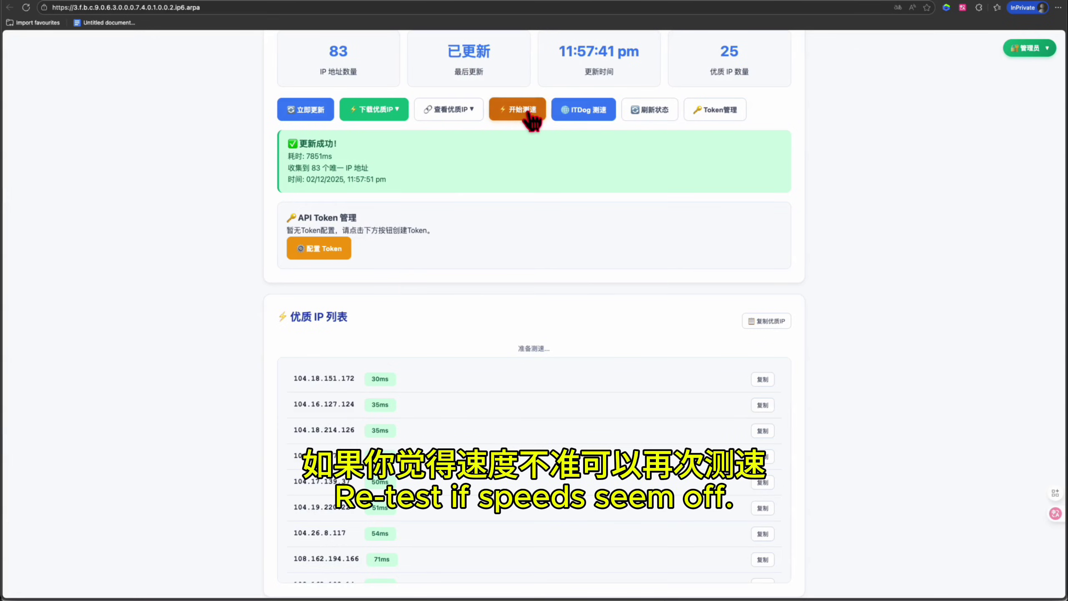
- Run the speed test again on the preferred IPs and look through the list
click(531, 116)
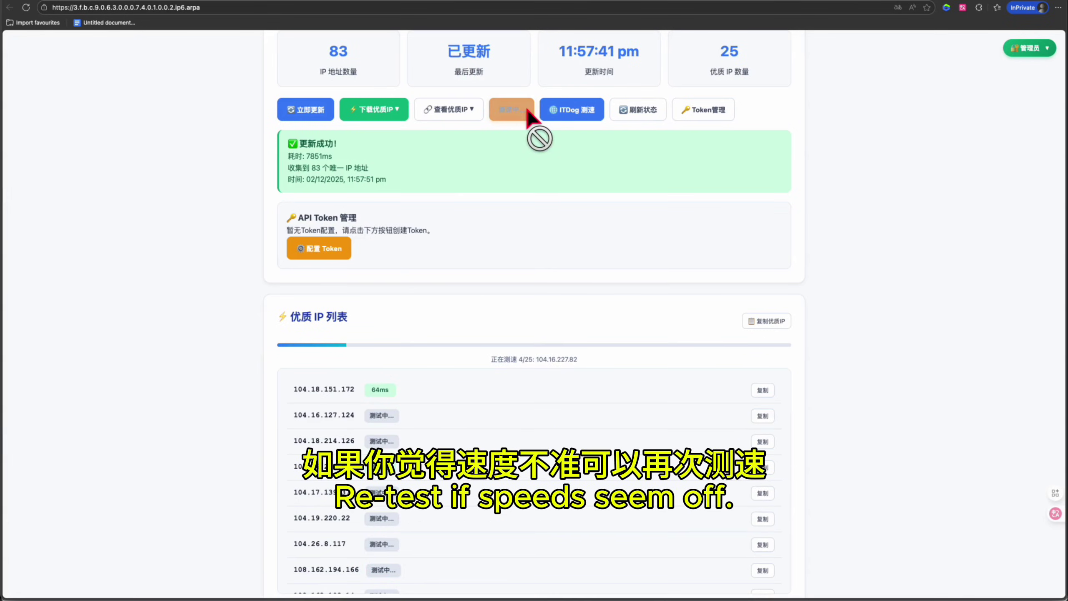
scroll(433, 412, down, 10)
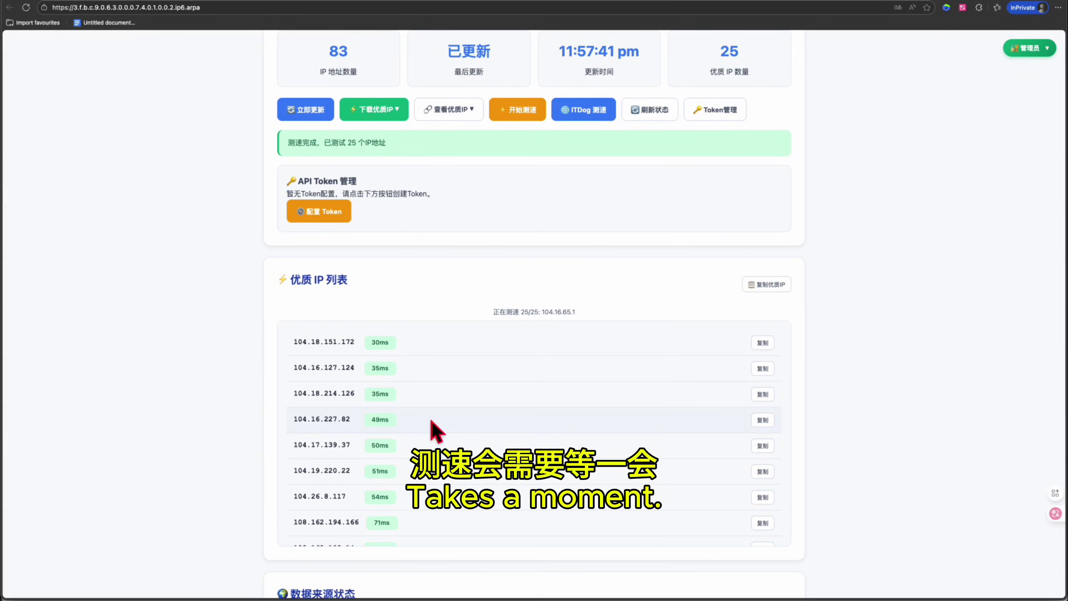
scroll(431, 421, down, 5)
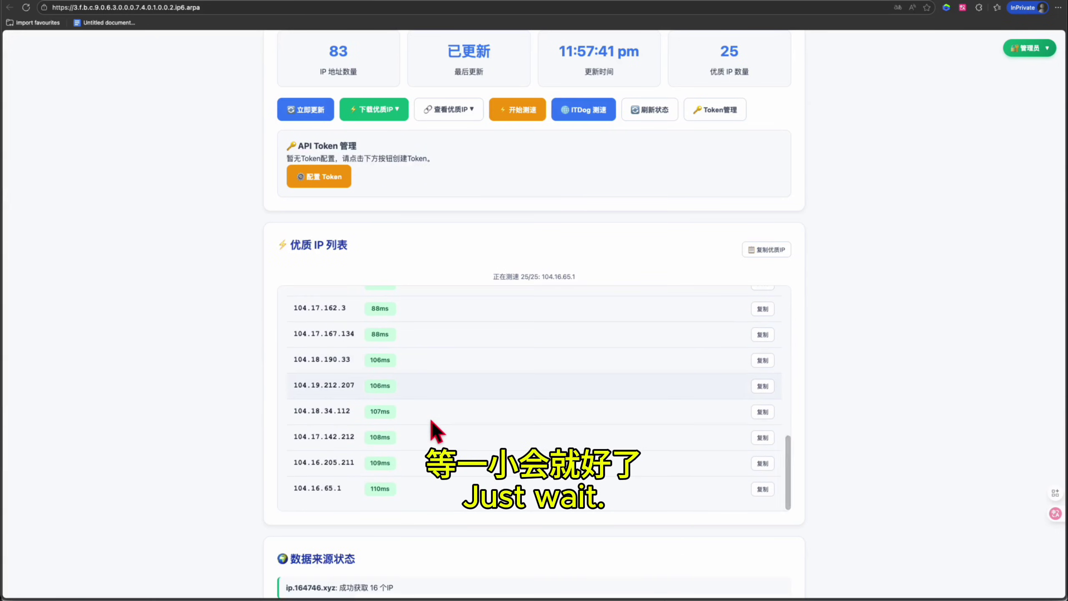
- Read the ITDog batch TCPing instructions without starting that test, and refresh the collector's status
click(589, 110)
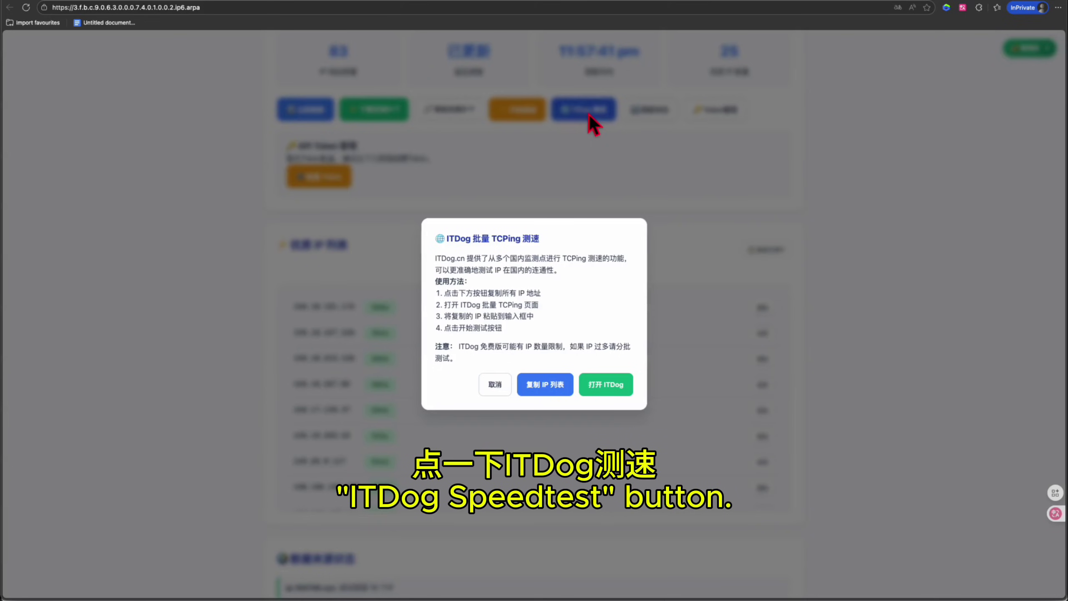
drag(483, 304, 523, 305)
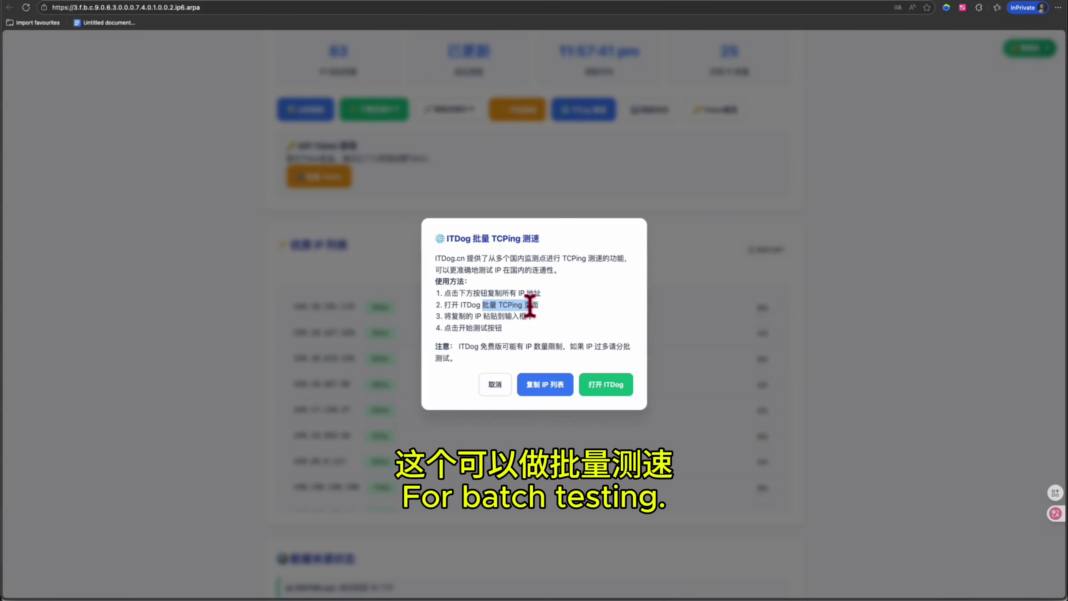
click(495, 384)
scroll(601, 171, up, 3)
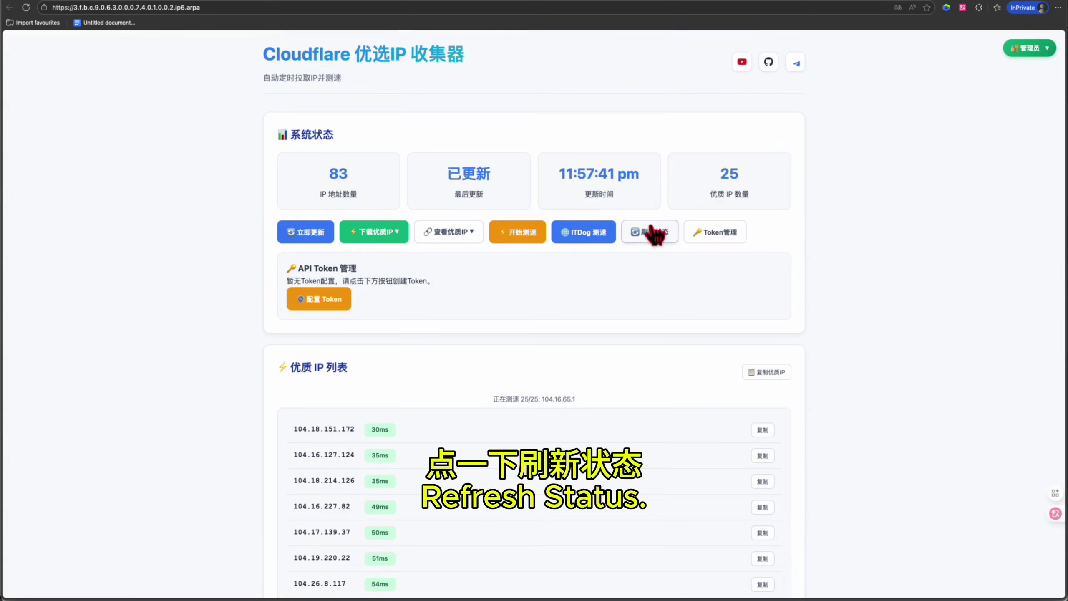
click(652, 235)
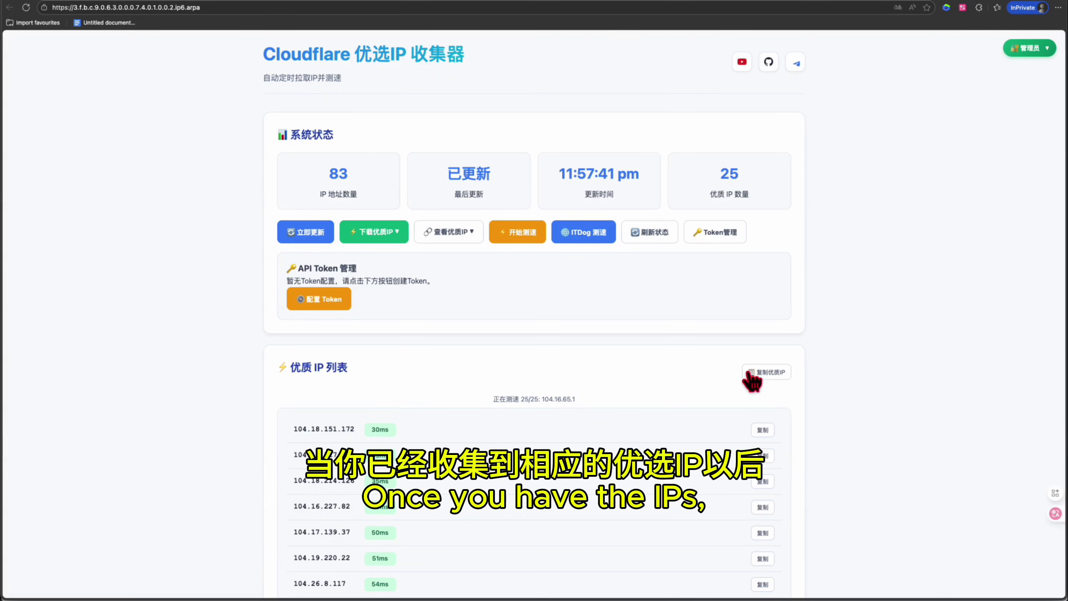
- Copy all preferred IPs from the collector and inspect the pasted list in an untitled file in the code editor
click(768, 375)
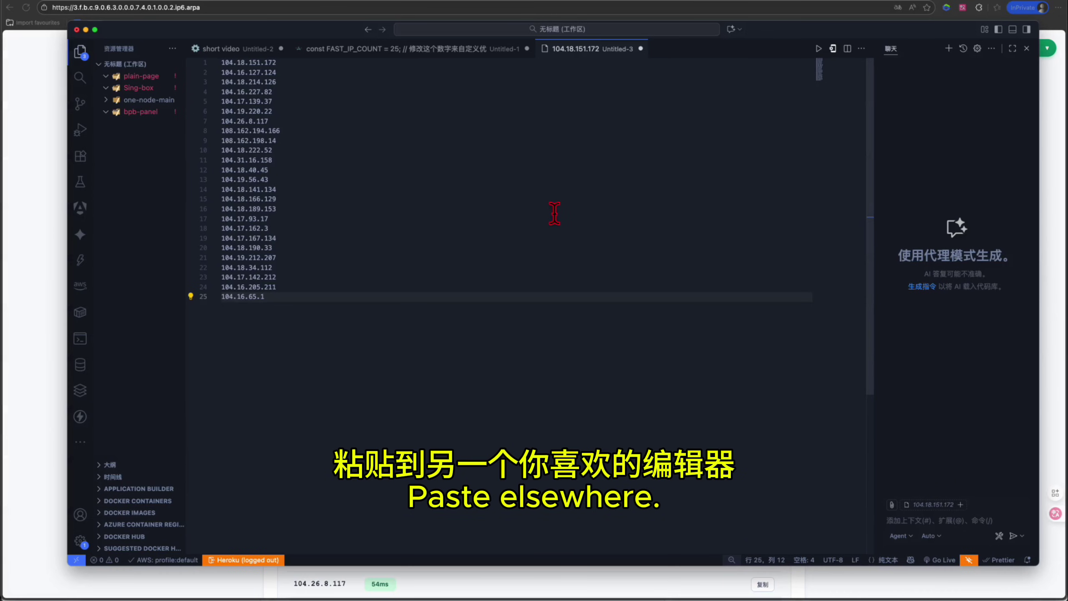
click(294, 64)
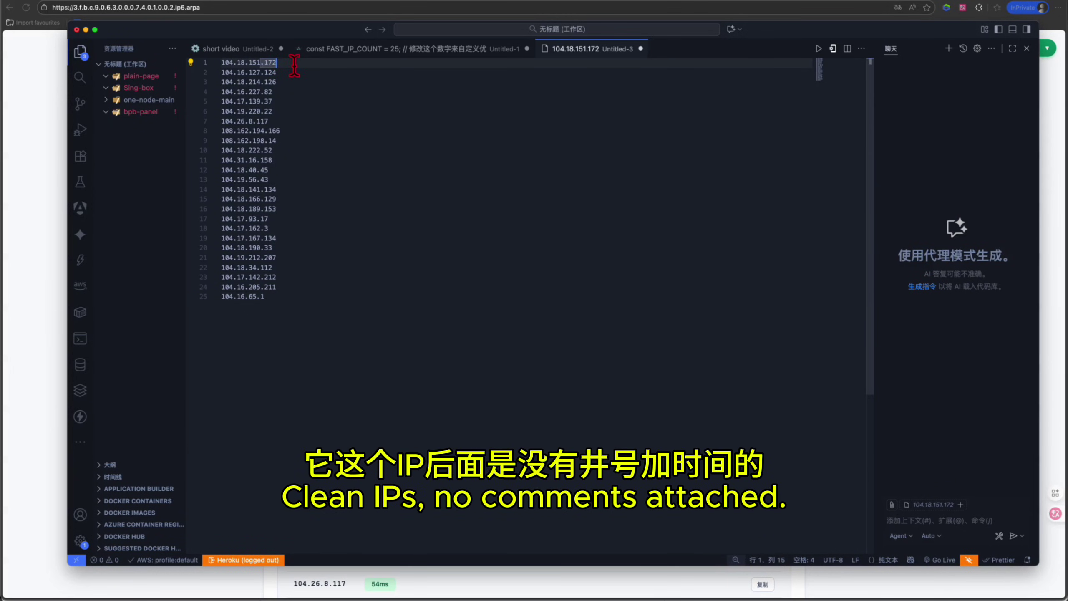
text(#)
key(BackSpace)
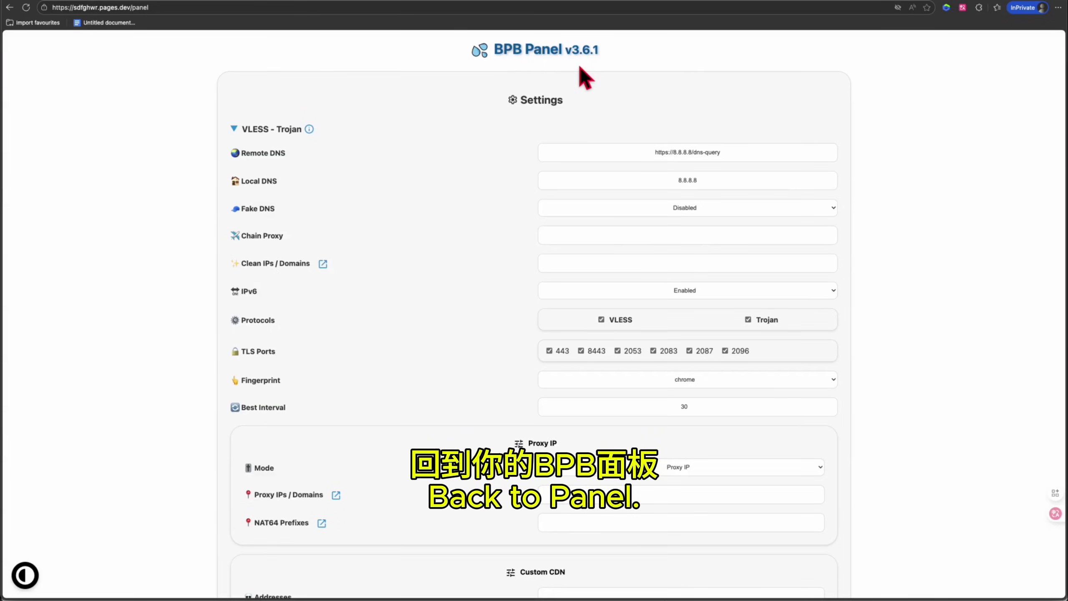
- In BPB Panel, paste the preferred IPs into the Clean IPs / Domains setting and apply the settings
click(675, 262)
key(super+v)
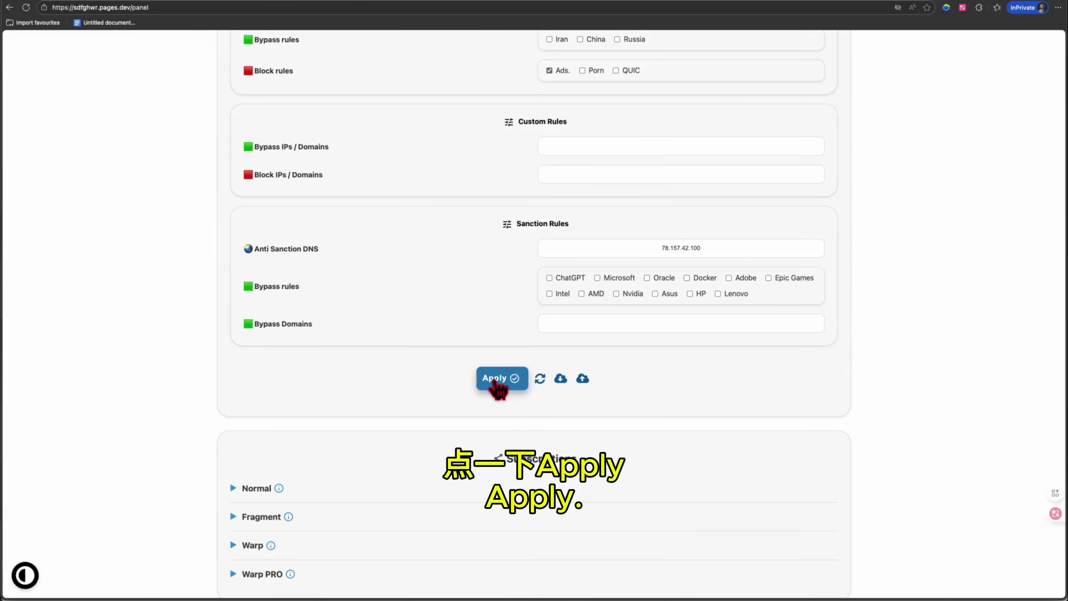
click(495, 379)
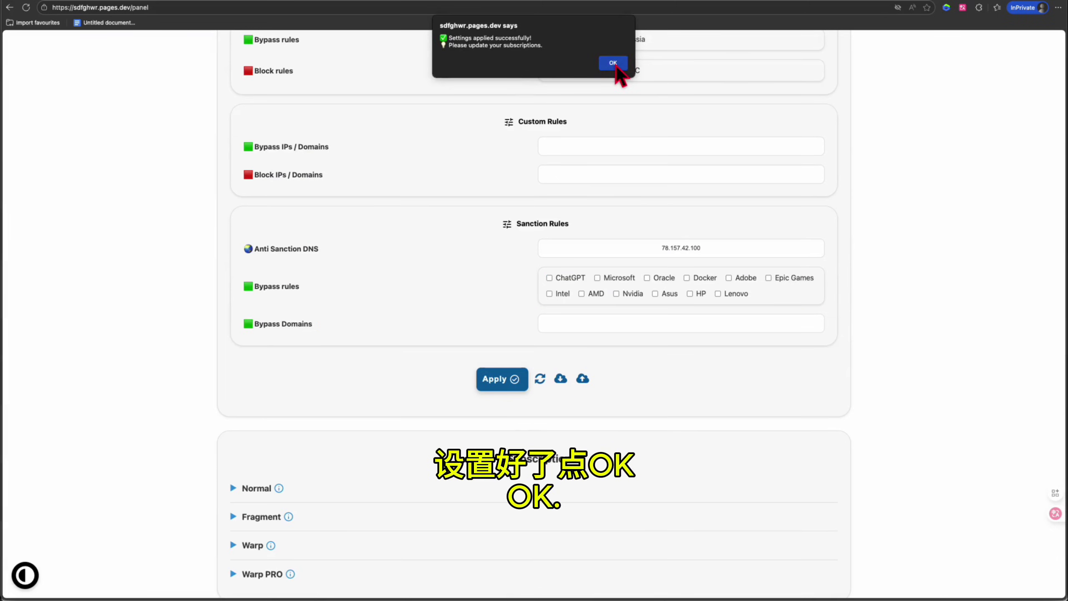
click(613, 64)
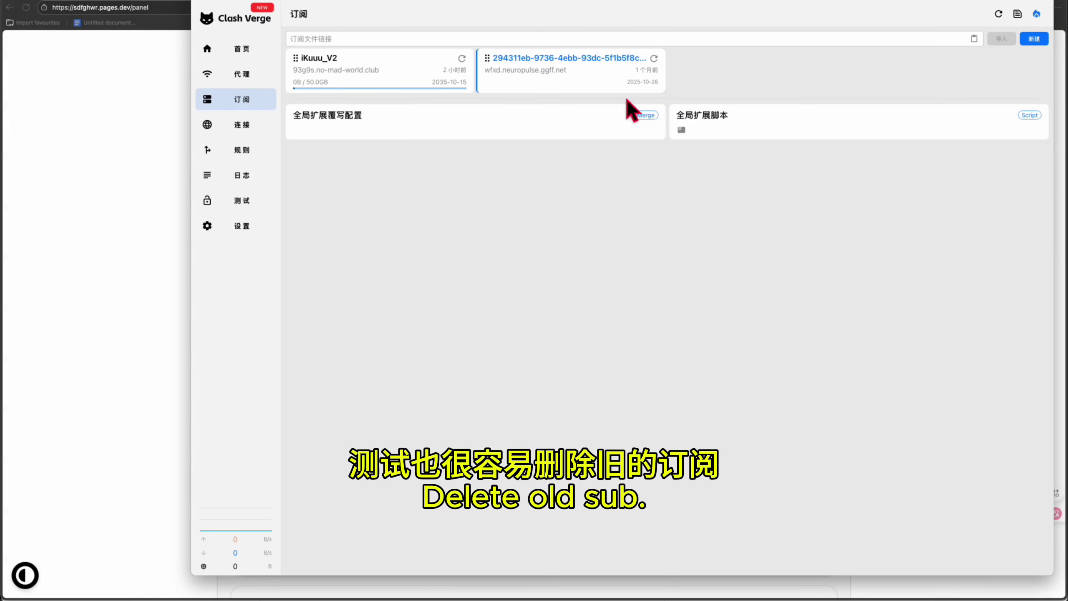
- In Clash Verge, delete the old active subscription next to iKuuu_V2 and import the new subscription link
right_click(595, 73)
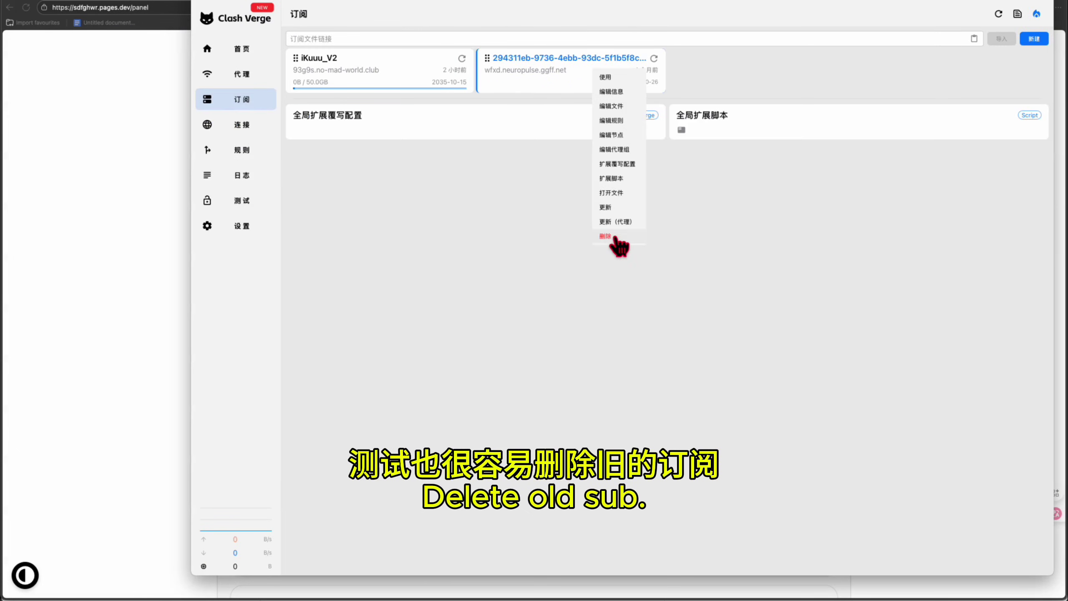
click(1002, 40)
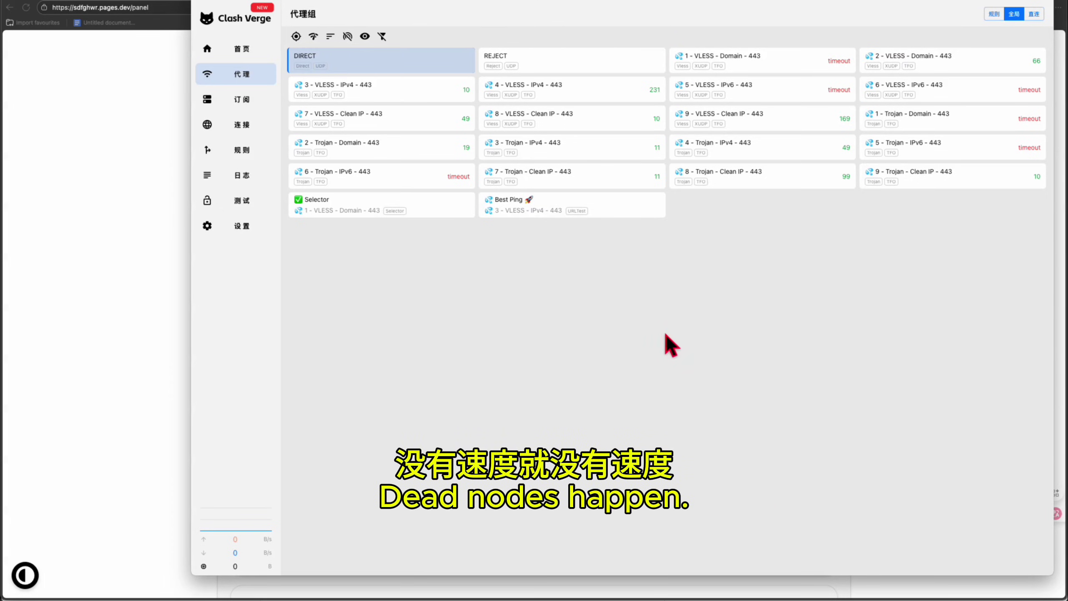
mouse_move(665, 208)
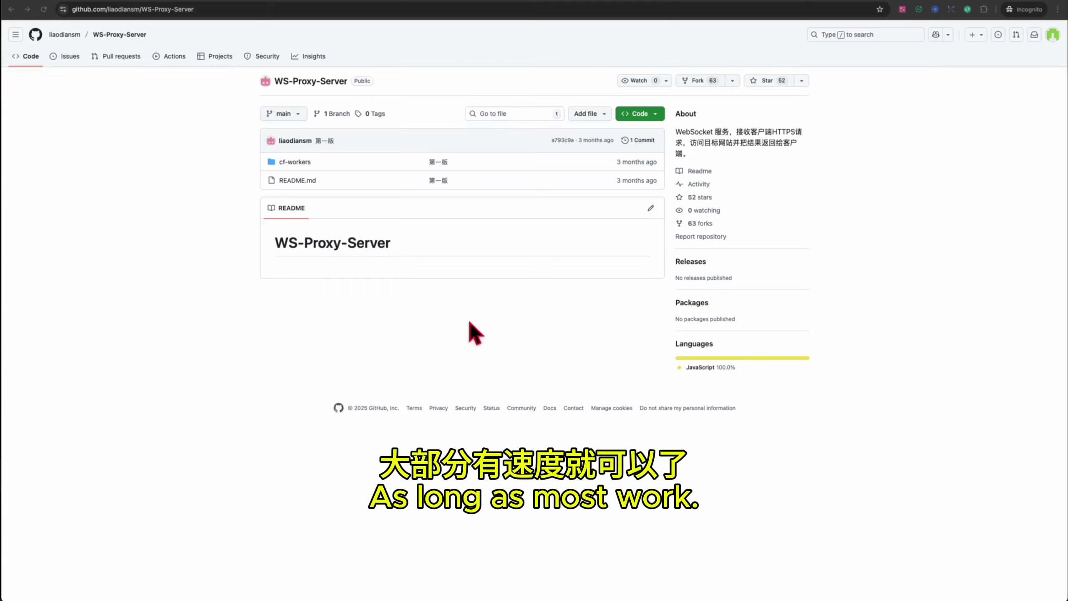